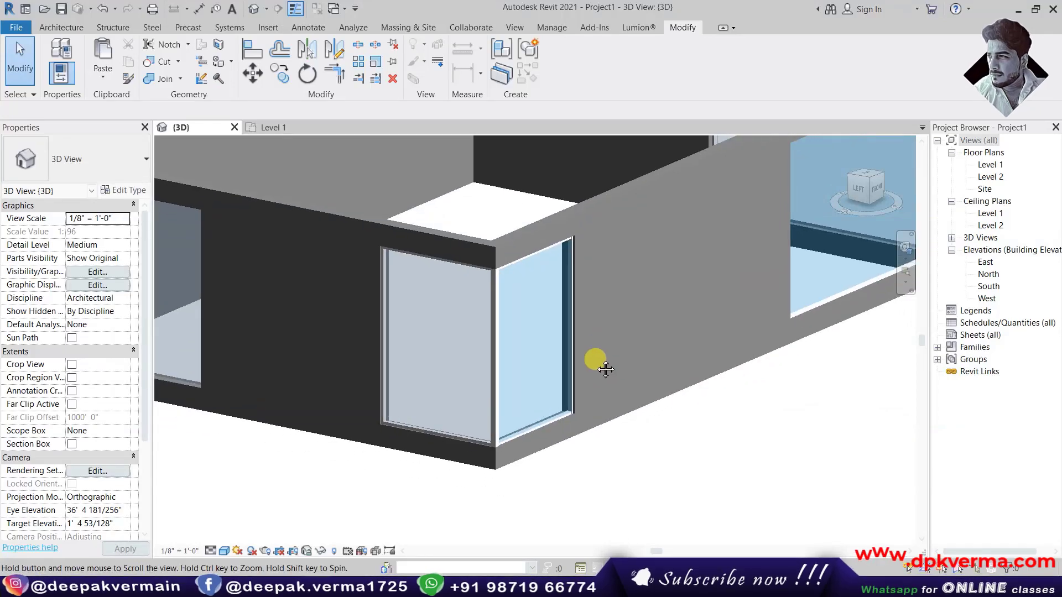
Orbit and zoom around the example building to study its glass corner window
{"action": "scroll", "coordinate": [595, 384], "scroll_direction": "down", "scroll_amount": 1}
{"action": "scroll", "coordinate": [589, 376], "scroll_direction": "up", "scroll_amount": 2}
{"action": "scroll", "coordinate": [581, 368], "scroll_direction": "up", "scroll_amount": 2}
{"action": "mouse_move", "coordinate": [580, 368]}
{"action": "middle_mouse_down", "text": "shift"}
{"action": "mouse_move", "coordinate": [500, 297]}
{"action": "mouse_move", "coordinate": [532, 323]}
{"action": "middle_mouse_up", "text": "shift"}
{"action": "scroll", "coordinate": [581, 310], "scroll_direction": "down", "scroll_amount": 2}
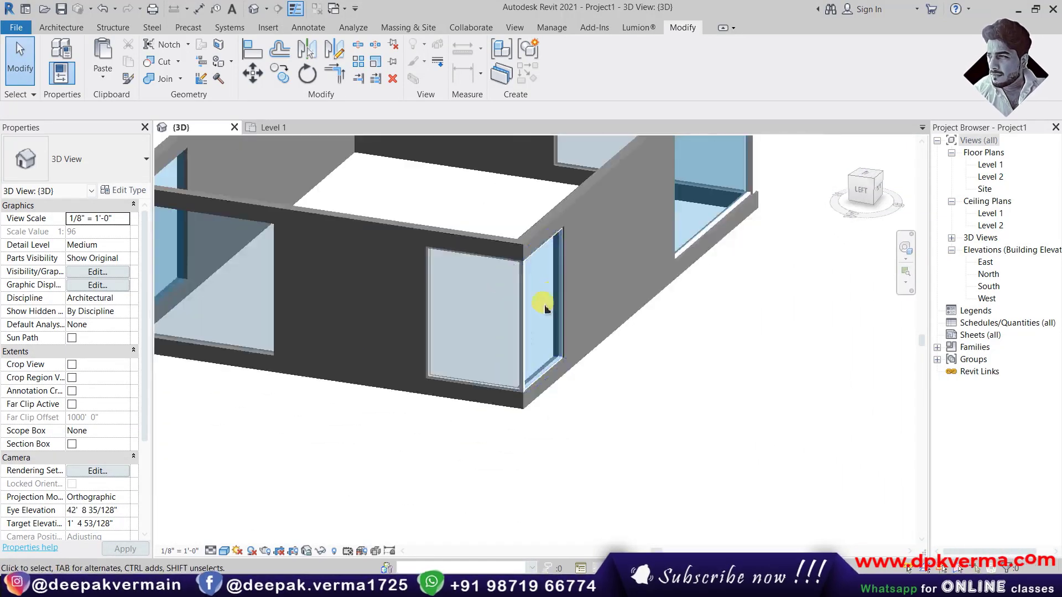
{"action": "scroll", "coordinate": [512, 302], "scroll_direction": "up", "scroll_amount": 2}
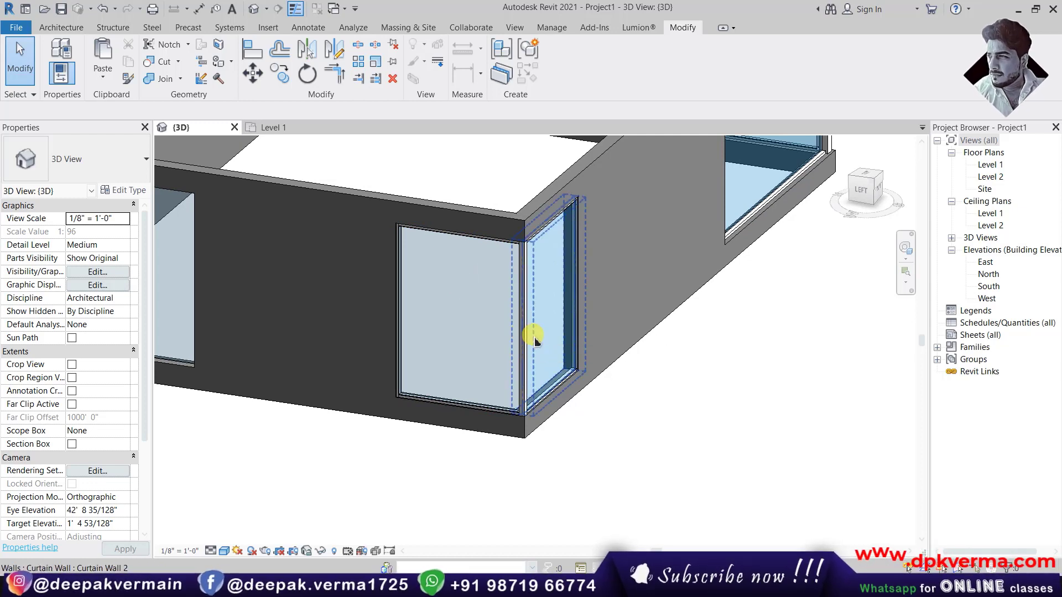
{"action": "scroll", "coordinate": [536, 342], "scroll_direction": "up", "scroll_amount": 1}
{"action": "scroll", "coordinate": [539, 346], "scroll_direction": "up", "scroll_amount": 1}
{"action": "scroll", "coordinate": [540, 348], "scroll_direction": "up", "scroll_amount": 1}
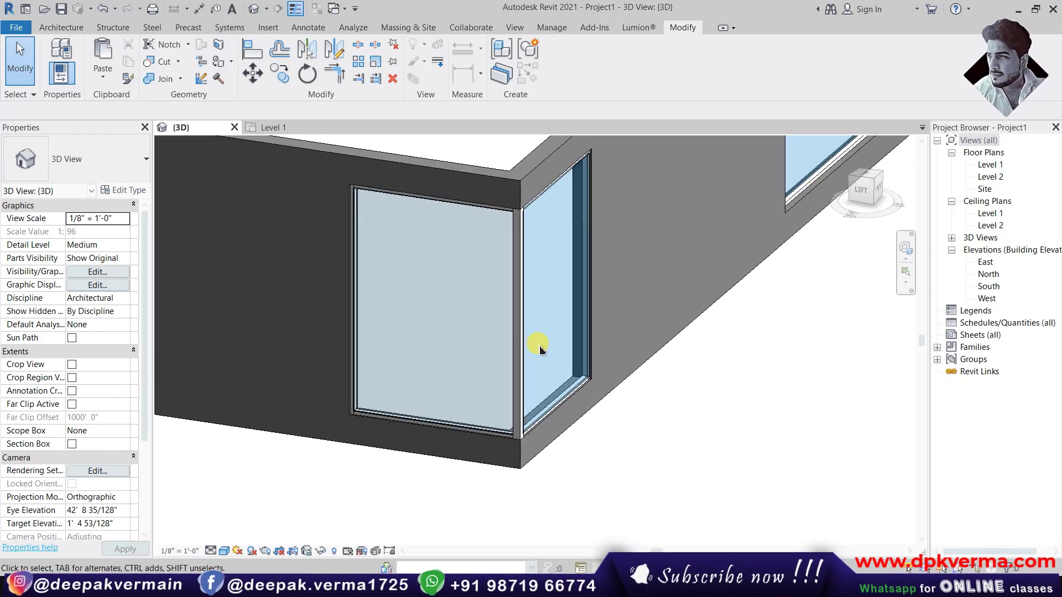
{"action": "mouse_move", "coordinate": [542, 334]}
{"action": "middle_mouse_down", "text": "shift"}
{"action": "mouse_move", "coordinate": [545, 396]}
{"action": "mouse_move", "coordinate": [494, 410]}
{"action": "middle_mouse_up", "text": "shift"}
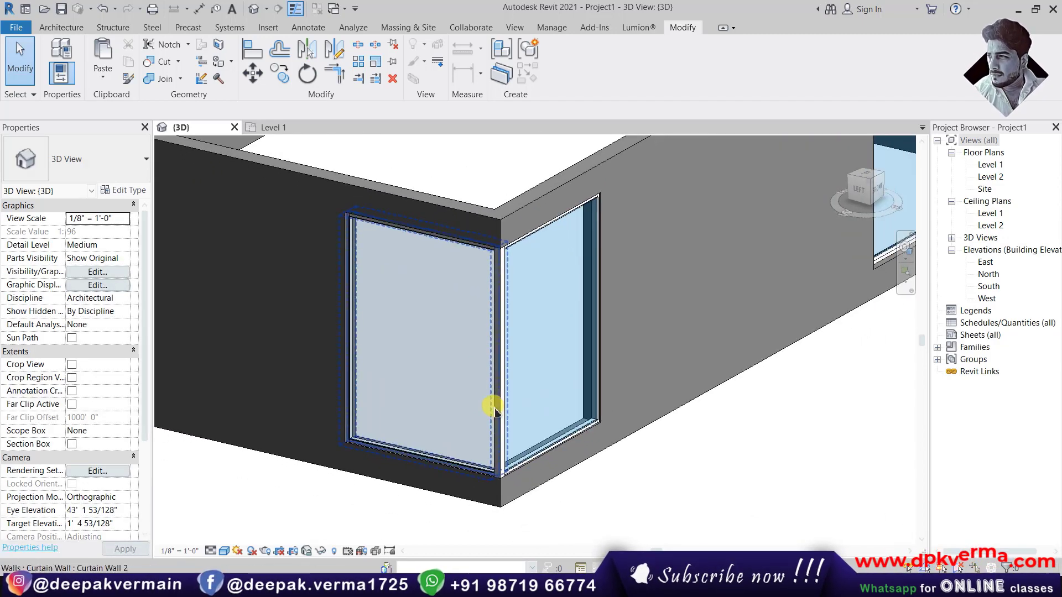
{"action": "scroll", "coordinate": [486, 359], "scroll_direction": "down", "scroll_amount": 2}
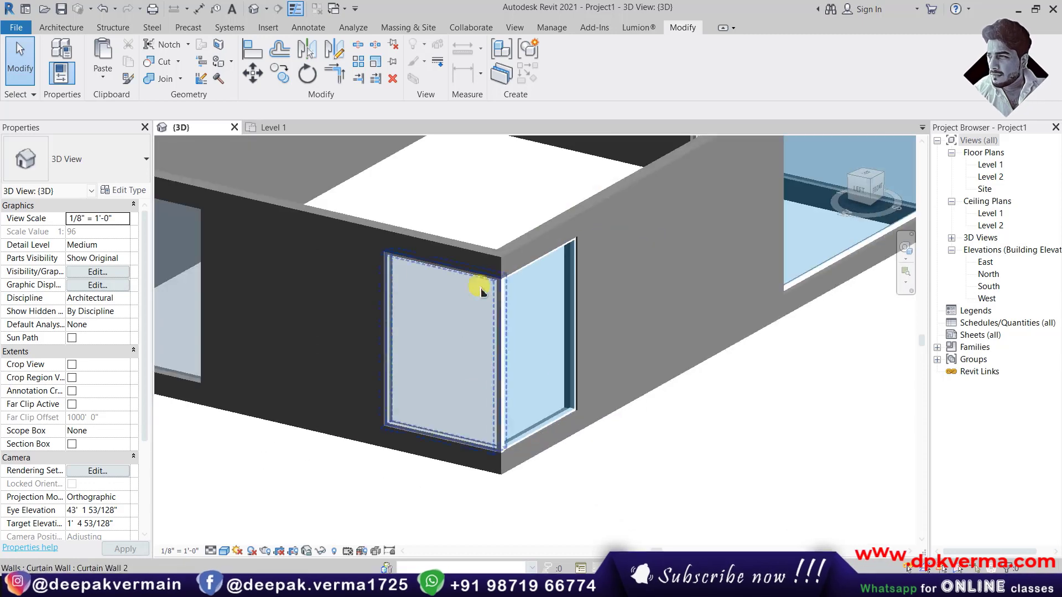
{"action": "scroll", "coordinate": [504, 434], "scroll_direction": "up", "scroll_amount": 5}
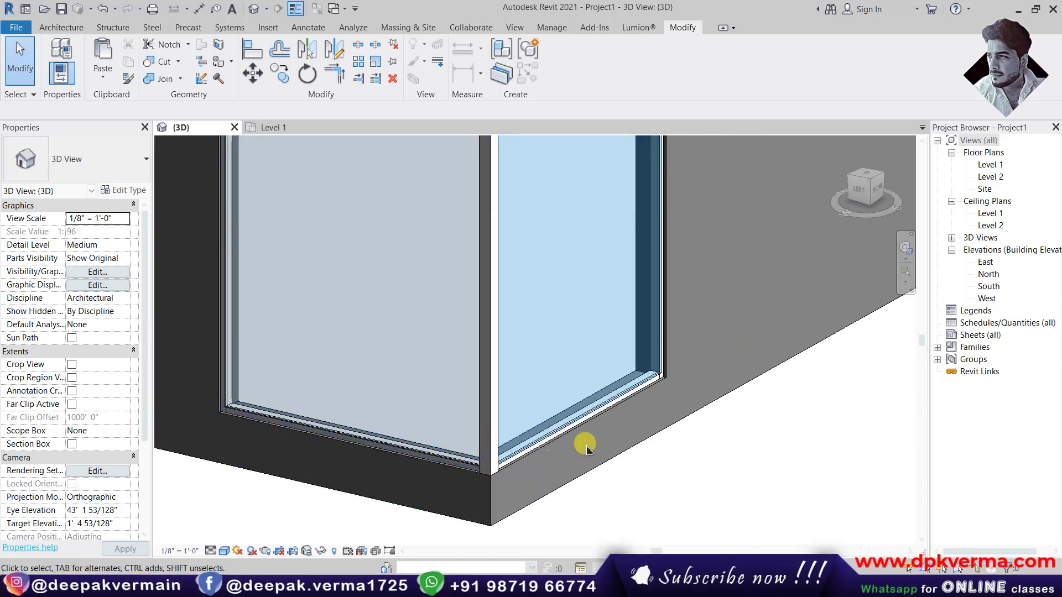
{"action": "scroll", "coordinate": [585, 445], "scroll_direction": "down", "scroll_amount": 3}
{"action": "scroll", "coordinate": [559, 437], "scroll_direction": "down", "scroll_amount": 1}
{"action": "scroll", "coordinate": [531, 429], "scroll_direction": "up", "scroll_amount": 1}
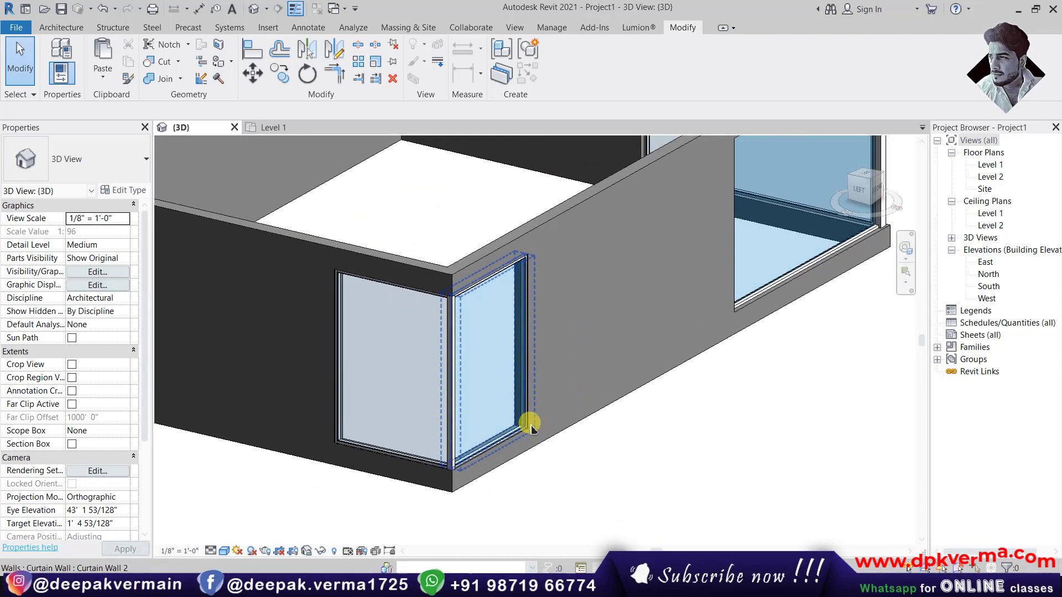
Draw a 31' by 21' rectangle of walls in the Level 1 floor plan
{"action": "left_click", "coordinate": [267, 128]}
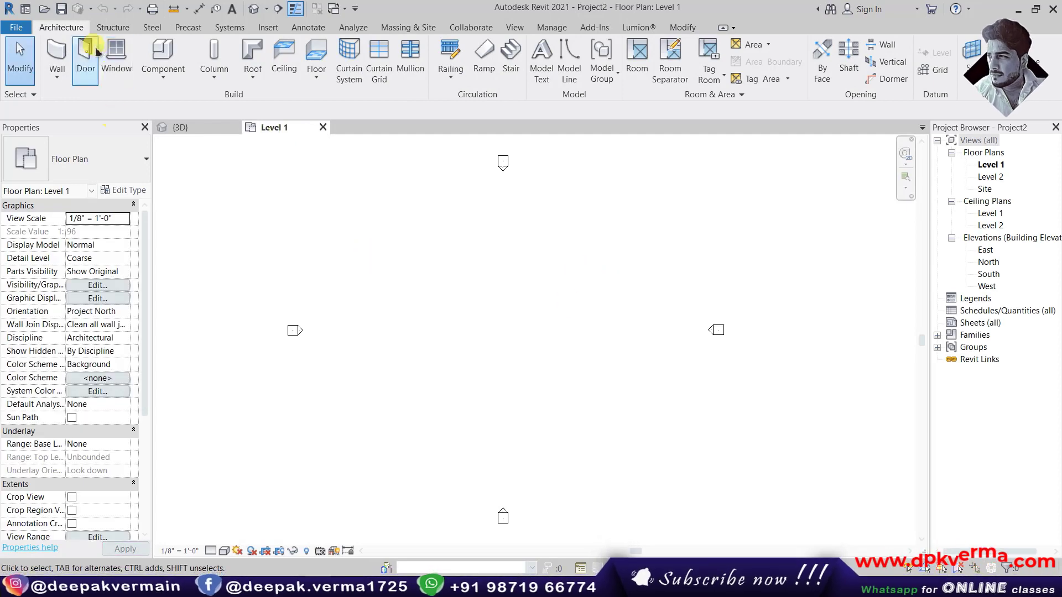
{"action": "left_click", "coordinate": [58, 54]}
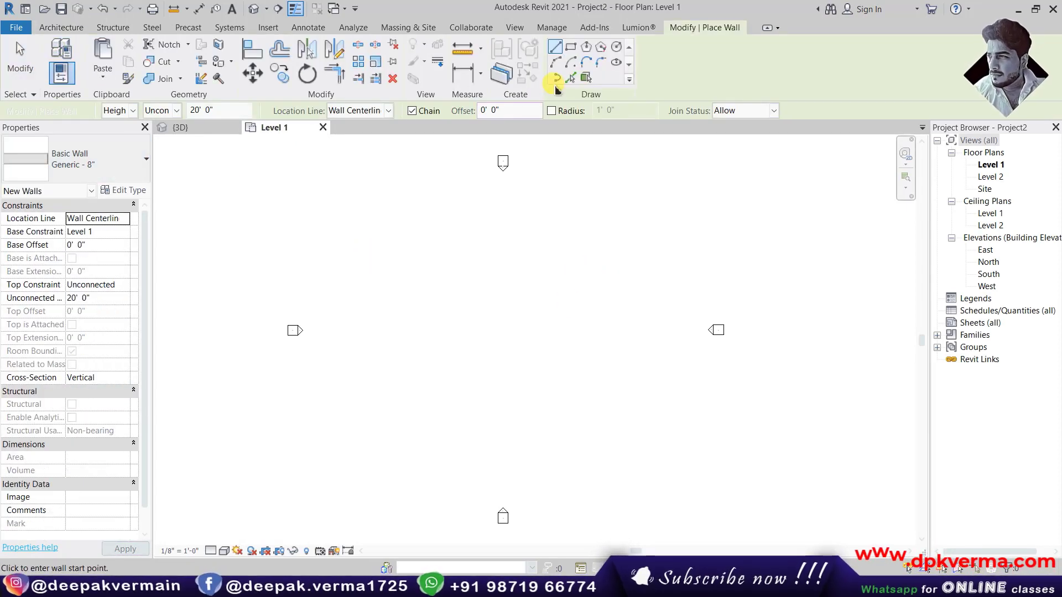
{"action": "left_click", "coordinate": [571, 53]}
{"action": "left_click", "coordinate": [453, 309]}
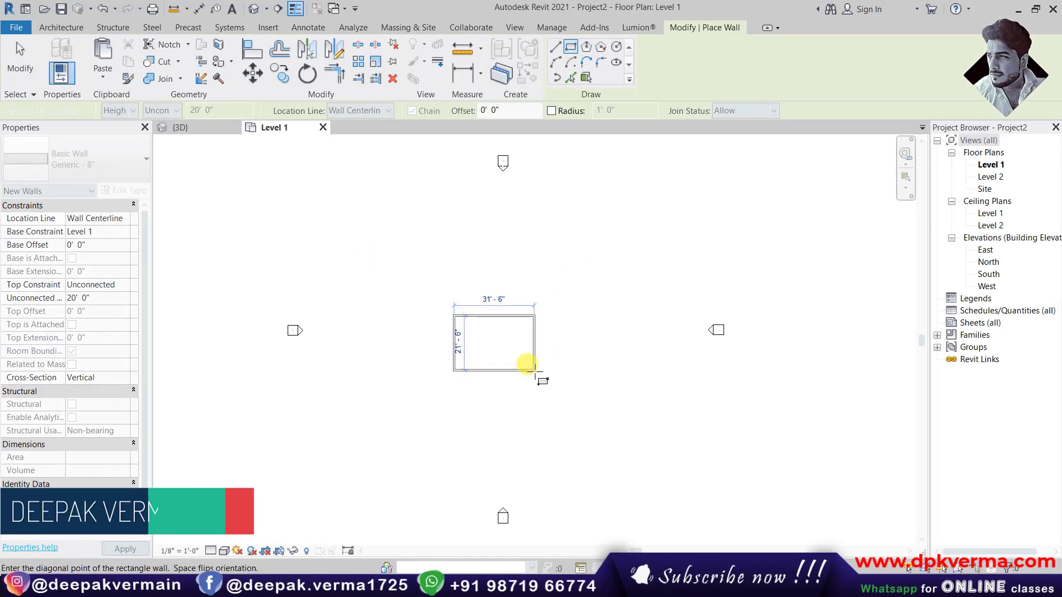
{"action": "left_click", "coordinate": [534, 370]}
{"action": "scroll", "coordinate": [531, 352], "scroll_direction": "up", "scroll_amount": 2}
{"action": "key", "text": "Escape"}
{"action": "key", "text": "Escape"}
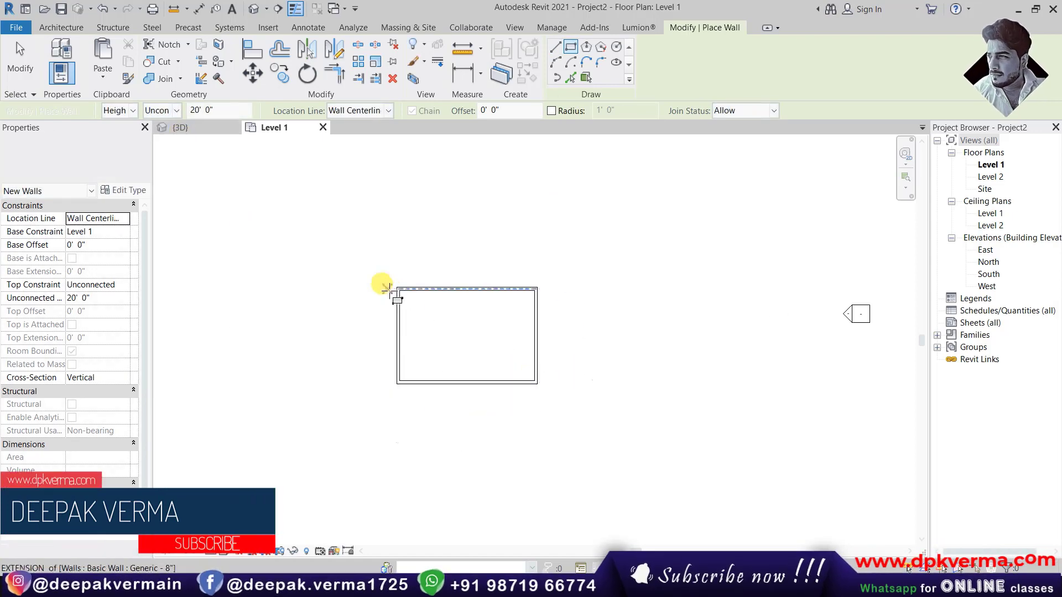
Set all four walls' top constraint to Up to level: Level 2 and view them in 3D
{"action": "left_click_drag", "start_coordinate": [360, 253], "coordinate": [632, 421]}
{"action": "left_click", "coordinate": [118, 284]}
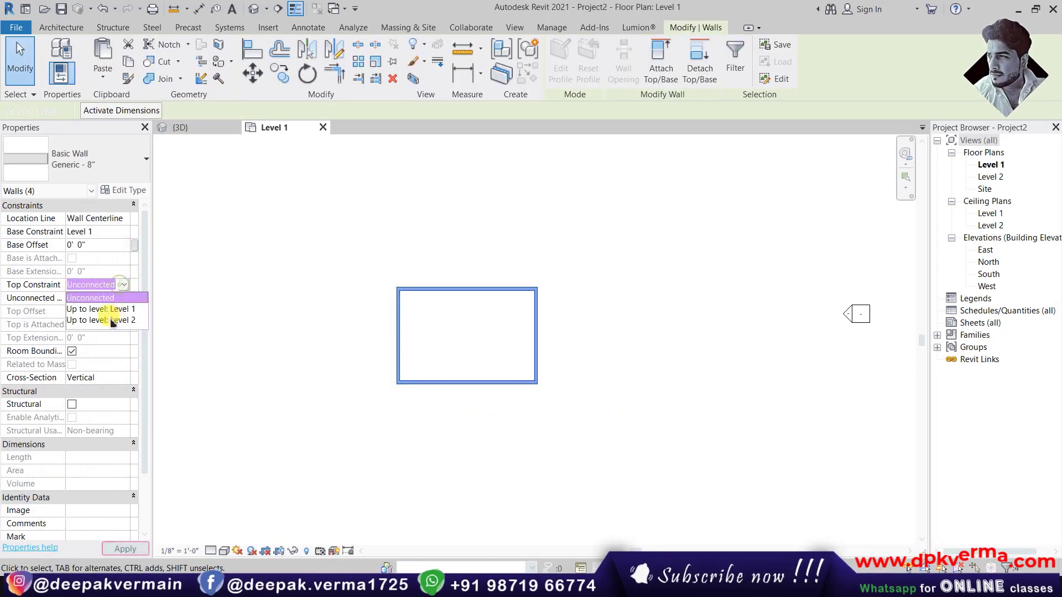
{"action": "left_click", "coordinate": [109, 316]}
{"action": "left_click", "coordinate": [254, 10]}
Shade the new wall box grey with the Shaded visual style and orbit it
{"action": "scroll", "coordinate": [580, 365], "scroll_direction": "up", "scroll_amount": 2}
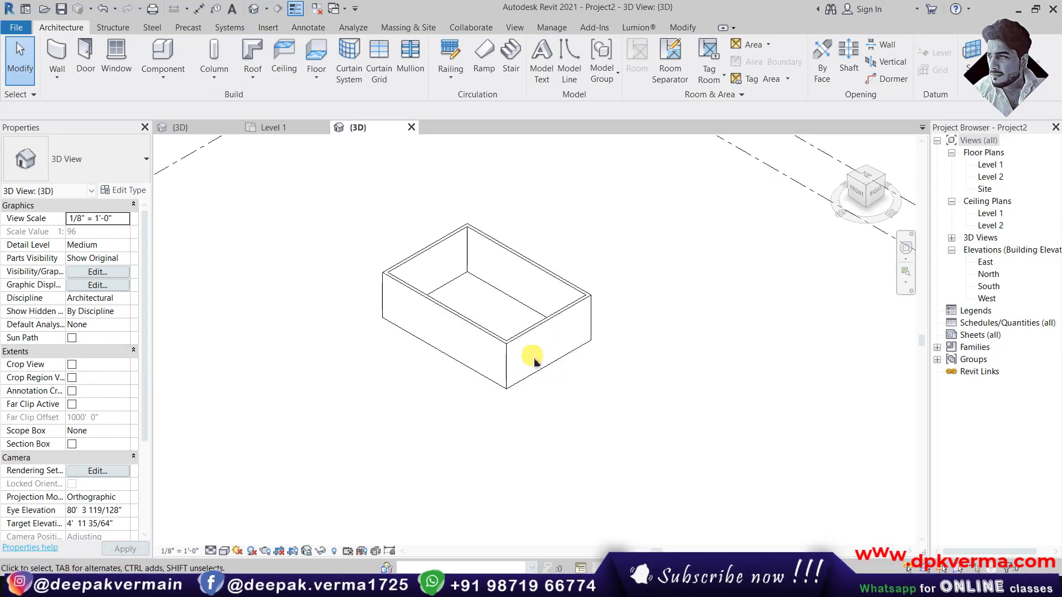
{"action": "scroll", "coordinate": [529, 349], "scroll_direction": "up", "scroll_amount": 2}
{"action": "left_click", "coordinate": [222, 551]}
{"action": "left_click", "coordinate": [260, 504]}
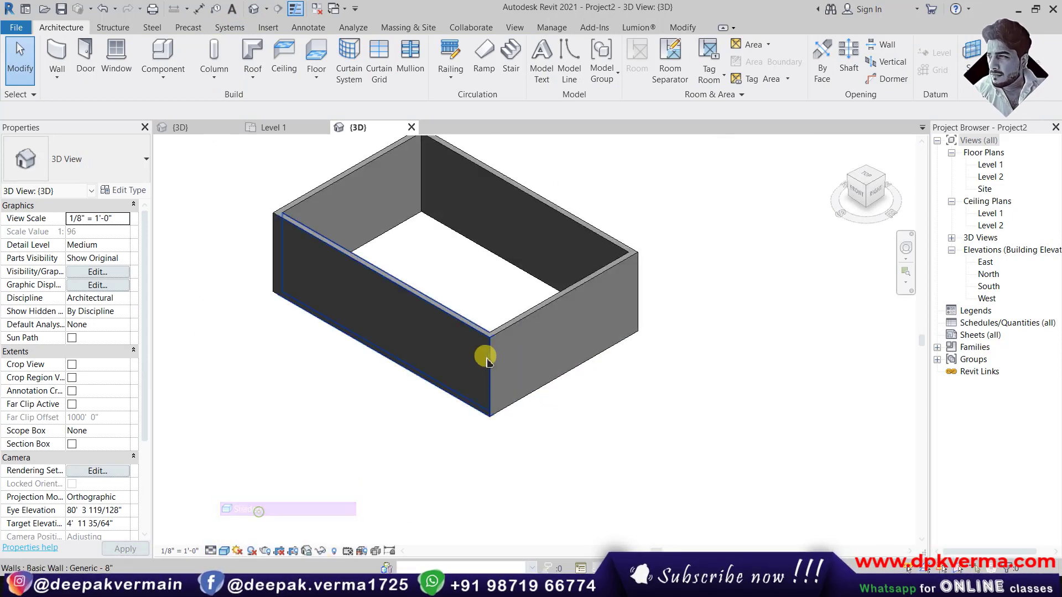
{"action": "mouse_move", "coordinate": [495, 365]}
{"action": "middle_mouse_down", "text": "shift"}
{"action": "mouse_move", "coordinate": [493, 440]}
{"action": "mouse_move", "coordinate": [564, 339]}
{"action": "mouse_move", "coordinate": [585, 367]}
{"action": "middle_mouse_up", "text": "shift"}
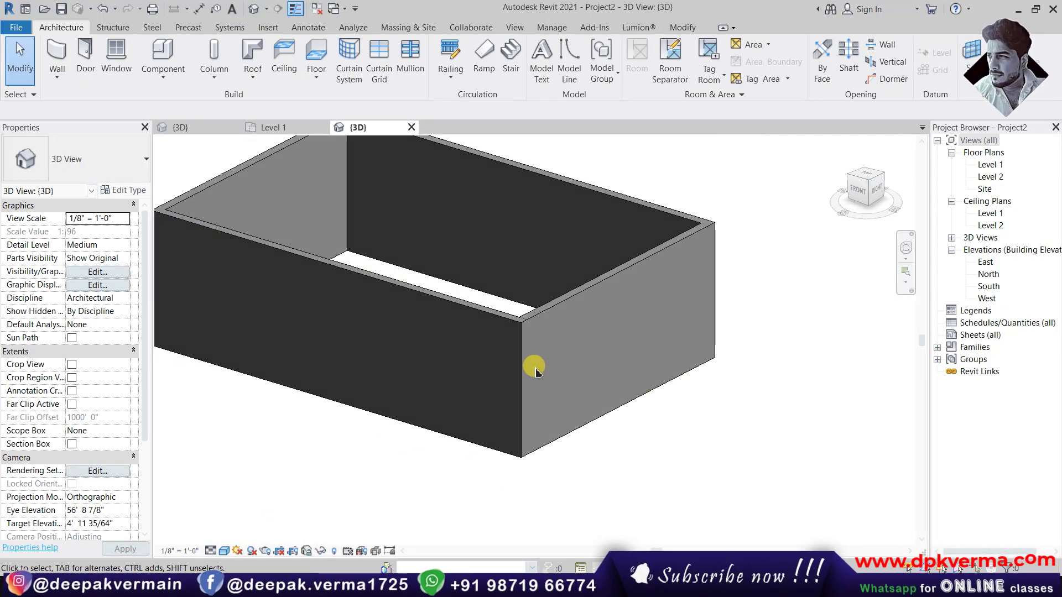
Orbit and zoom the example building's {3D} view onto its curtain-wall corner
{"action": "left_click", "coordinate": [204, 126]}
{"action": "mouse_move", "coordinate": [493, 350]}
{"action": "middle_mouse_down", "text": "shift"}
{"action": "mouse_move", "coordinate": [446, 429]}
{"action": "mouse_move", "coordinate": [476, 445]}
{"action": "middle_mouse_up", "text": "shift"}
{"action": "scroll", "coordinate": [607, 339], "scroll_direction": "down", "scroll_amount": 3}
{"action": "scroll", "coordinate": [441, 339], "scroll_direction": "up", "scroll_amount": 5}
{"action": "mouse_move", "coordinate": [441, 338]}
{"action": "middle_mouse_down", "text": "shift"}
{"action": "mouse_move", "coordinate": [621, 414]}
{"action": "mouse_move", "coordinate": [521, 372]}
{"action": "mouse_move", "coordinate": [326, 379]}
{"action": "mouse_move", "coordinate": [495, 352]}
{"action": "middle_mouse_up", "text": "shift"}
{"action": "scroll", "coordinate": [626, 409], "scroll_direction": "up", "scroll_amount": 2}
{"action": "scroll", "coordinate": [496, 351], "scroll_direction": "up", "scroll_amount": 5}
{"action": "scroll", "coordinate": [472, 410], "scroll_direction": "up", "scroll_amount": 2}
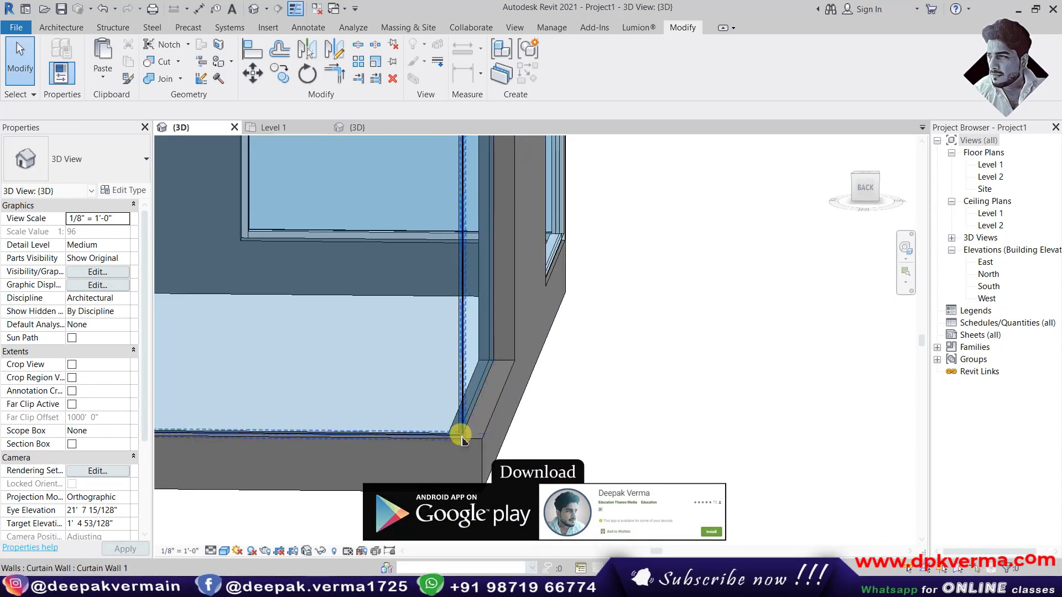
Zoom out and spin the example building to view another side
{"action": "scroll", "coordinate": [467, 365], "scroll_direction": "down", "scroll_amount": 2}
{"action": "scroll", "coordinate": [465, 360], "scroll_direction": "down", "scroll_amount": 2}
{"action": "scroll", "coordinate": [442, 370], "scroll_direction": "down", "scroll_amount": 3}
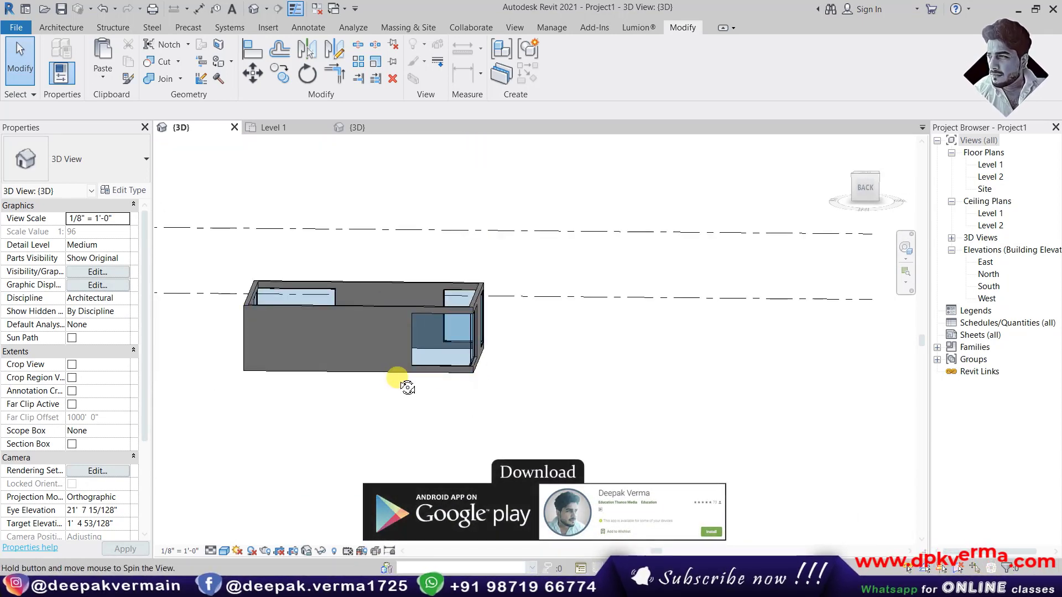
{"action": "mouse_move", "coordinate": [408, 386]}
{"action": "middle_mouse_down", "text": "shift"}
{"action": "mouse_move", "coordinate": [633, 433]}
{"action": "mouse_move", "coordinate": [561, 426]}
{"action": "middle_mouse_up", "text": "shift"}
{"action": "scroll", "coordinate": [561, 426], "scroll_direction": "up", "scroll_amount": 3}
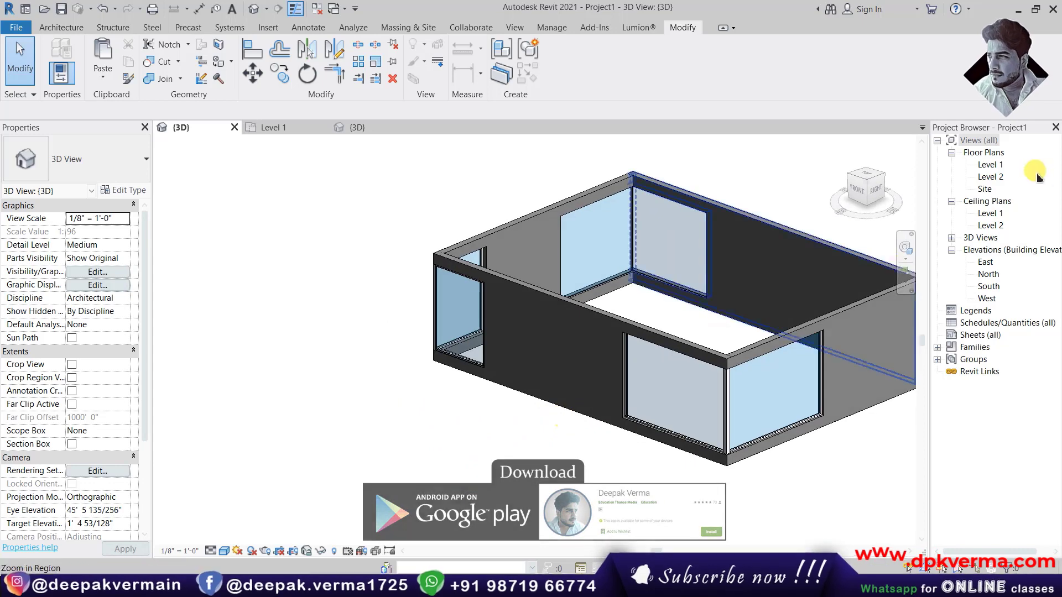
Open the example's Level 1 floor plan, then return to the wall box's {3D} view
{"action": "left_click", "coordinate": [990, 165]}
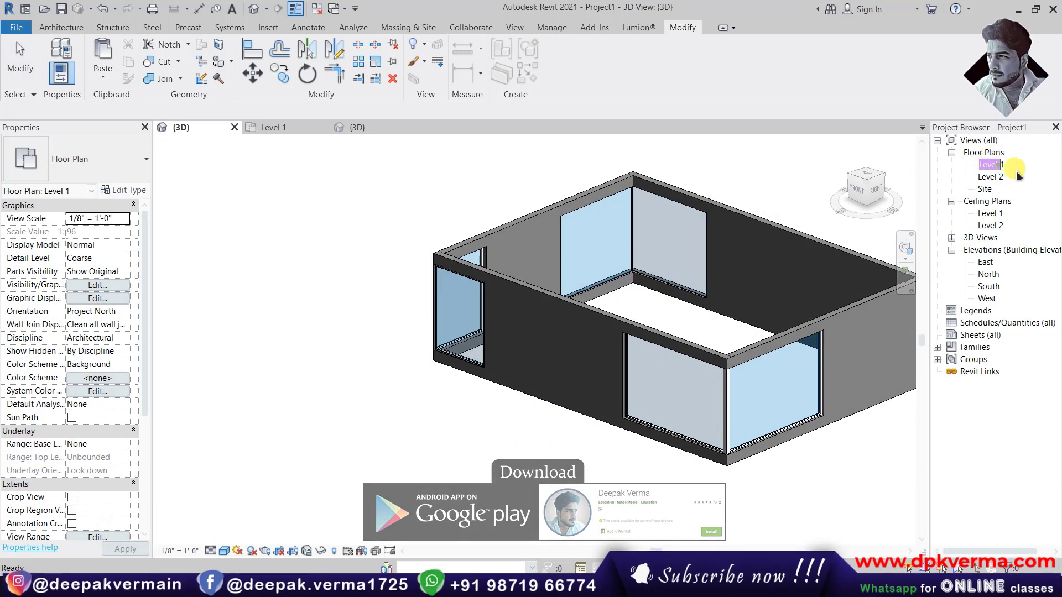
{"action": "double_click", "coordinate": [989, 164]}
{"action": "scroll", "coordinate": [542, 310], "scroll_direction": "up", "scroll_amount": 1}
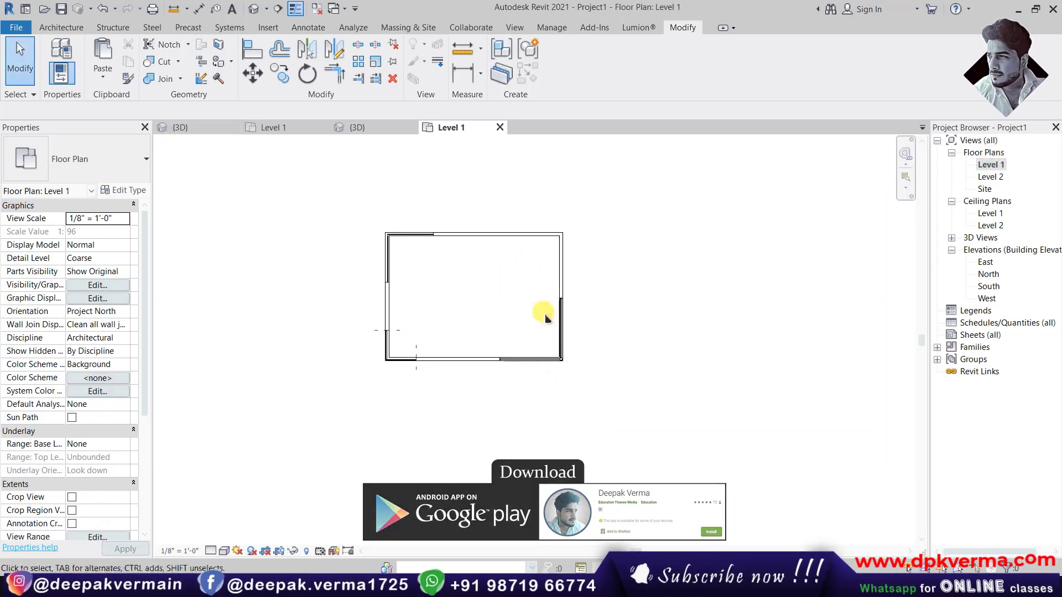
{"action": "scroll", "coordinate": [542, 309], "scroll_direction": "up", "scroll_amount": 2}
{"action": "left_click", "coordinate": [356, 127]}
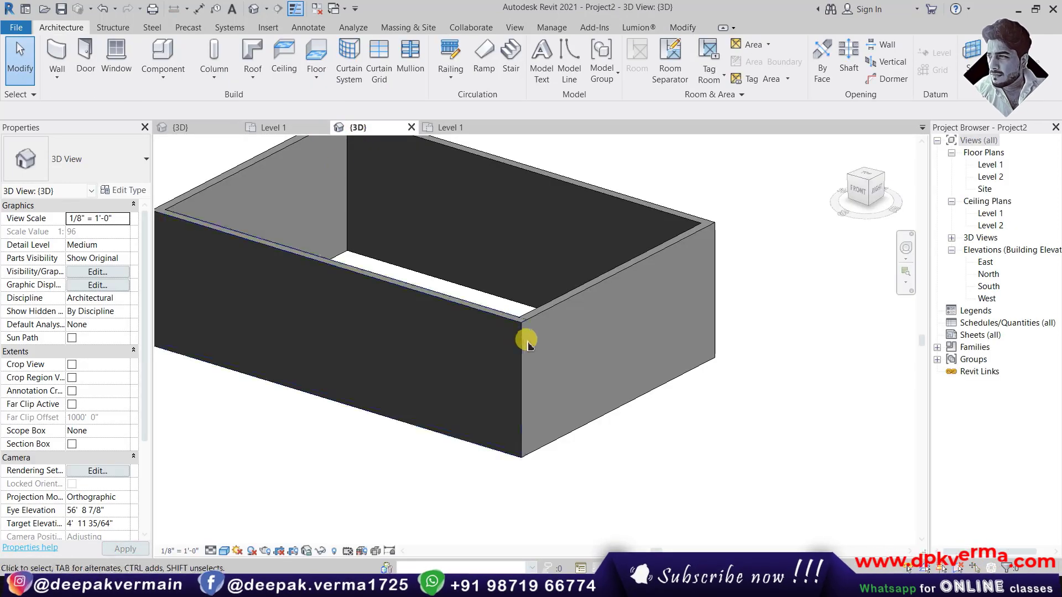
Check the wall box's front wall in 3D, then open the Level 1 plan near the corner
{"action": "scroll", "coordinate": [528, 352], "scroll_direction": "up", "scroll_amount": 2}
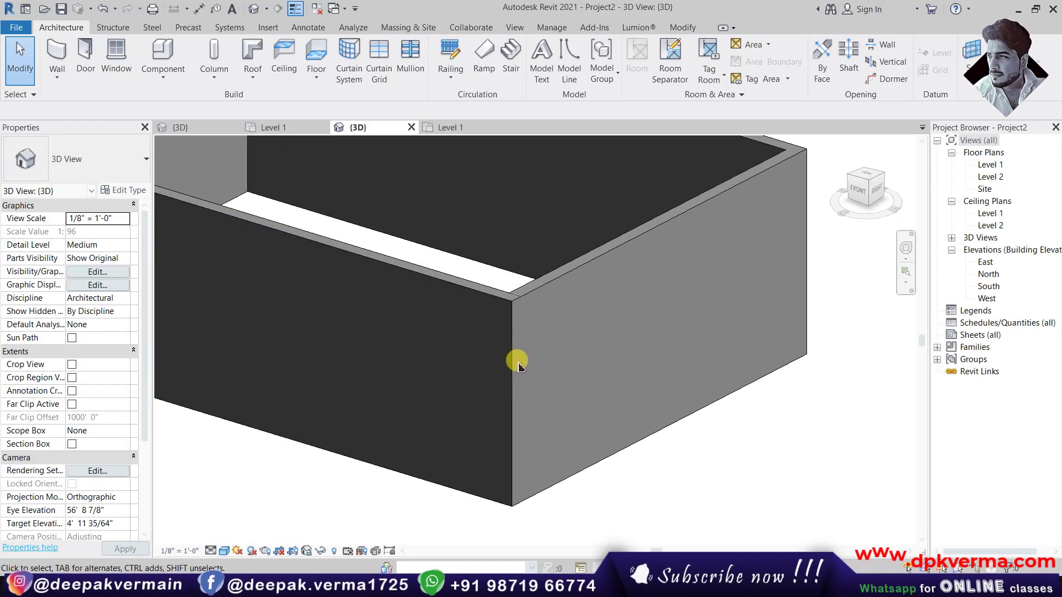
{"action": "middle_click_drag", "start_coordinate": [550, 338], "coordinate": [525, 327]}
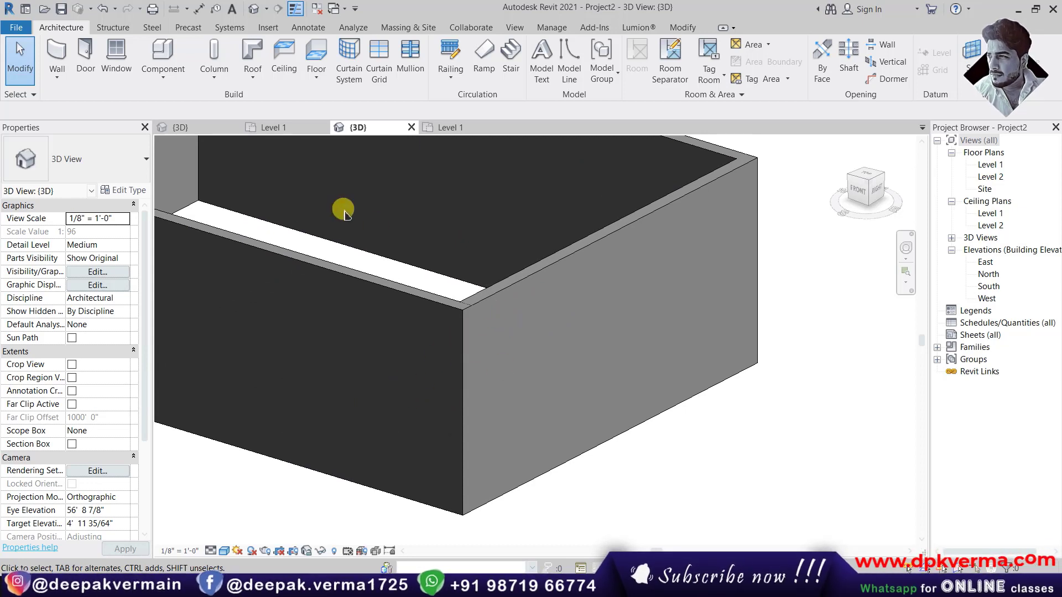
{"action": "left_click", "coordinate": [166, 77]}
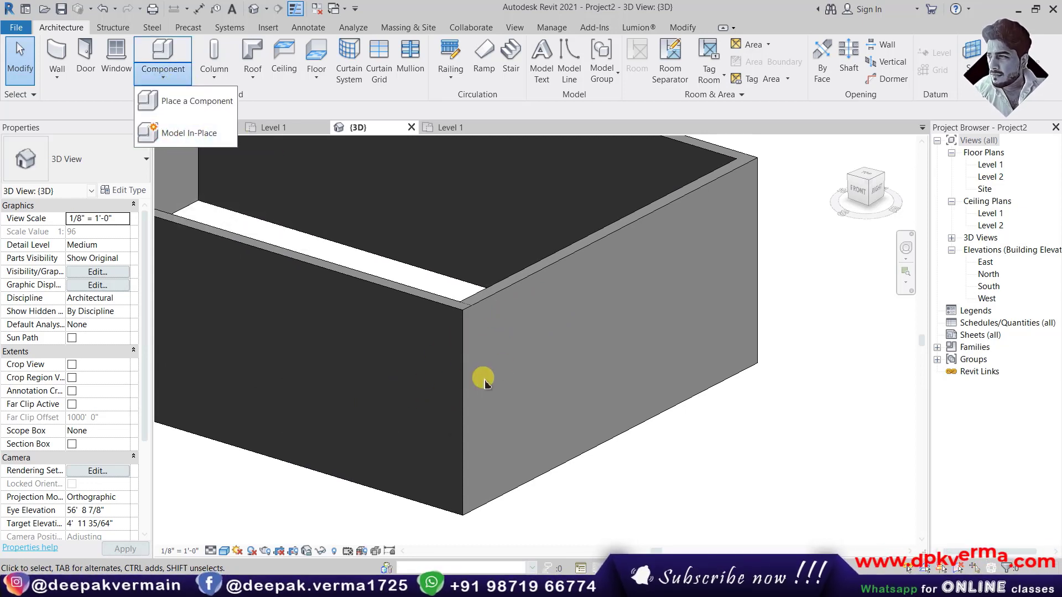
{"action": "left_click", "coordinate": [430, 299]}
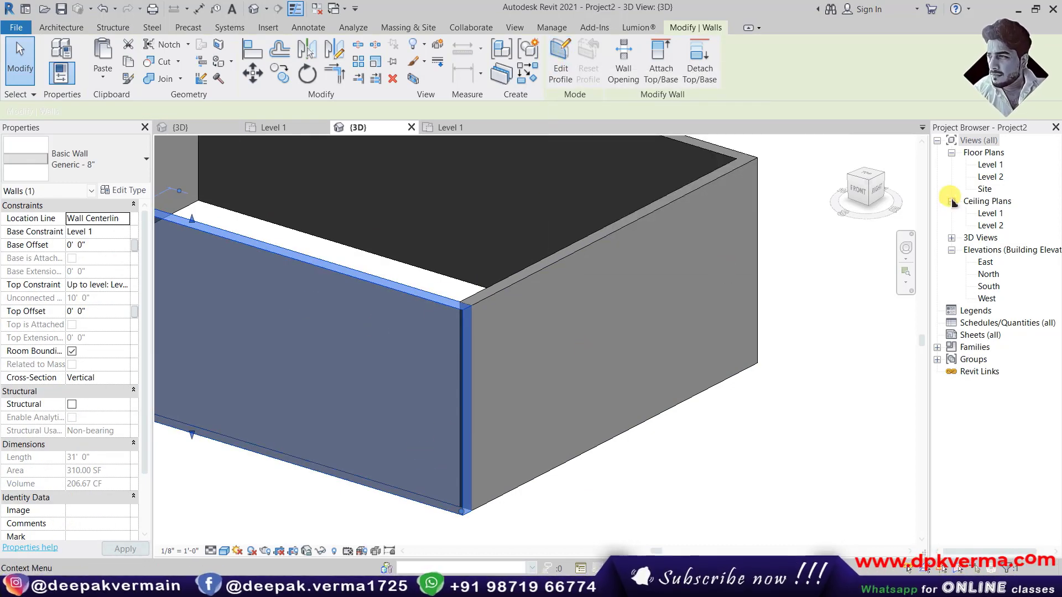
{"action": "double_click", "coordinate": [988, 164]}
{"action": "left_click", "coordinate": [674, 365]}
{"action": "scroll", "coordinate": [477, 346], "scroll_direction": "up", "scroll_amount": 3}
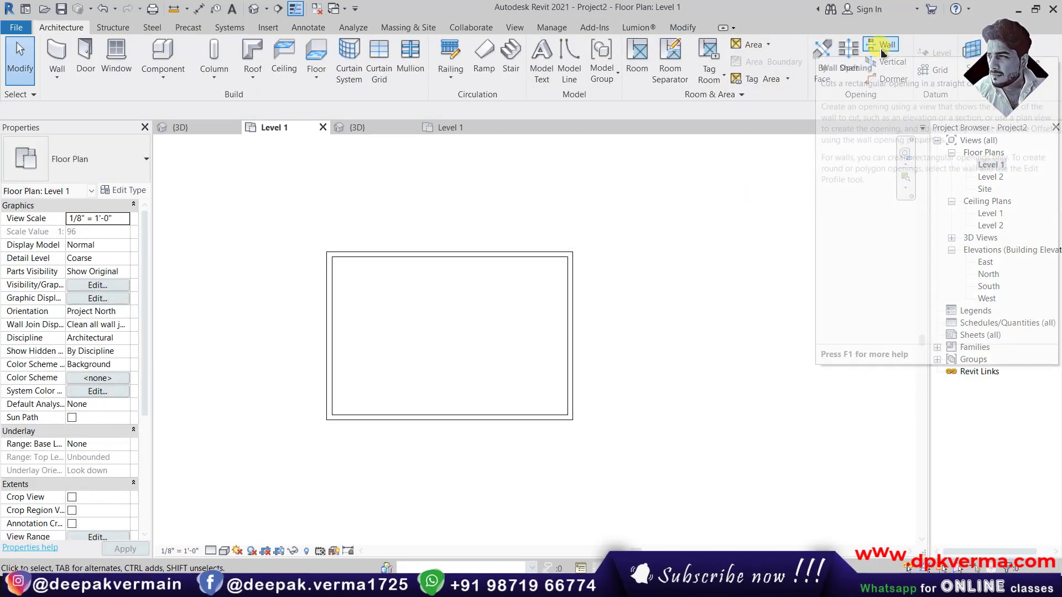
{"action": "scroll", "coordinate": [307, 404], "scroll_direction": "up", "scroll_amount": 2}
{"action": "middle_click_drag", "start_coordinate": [416, 390], "coordinate": [423, 398]}
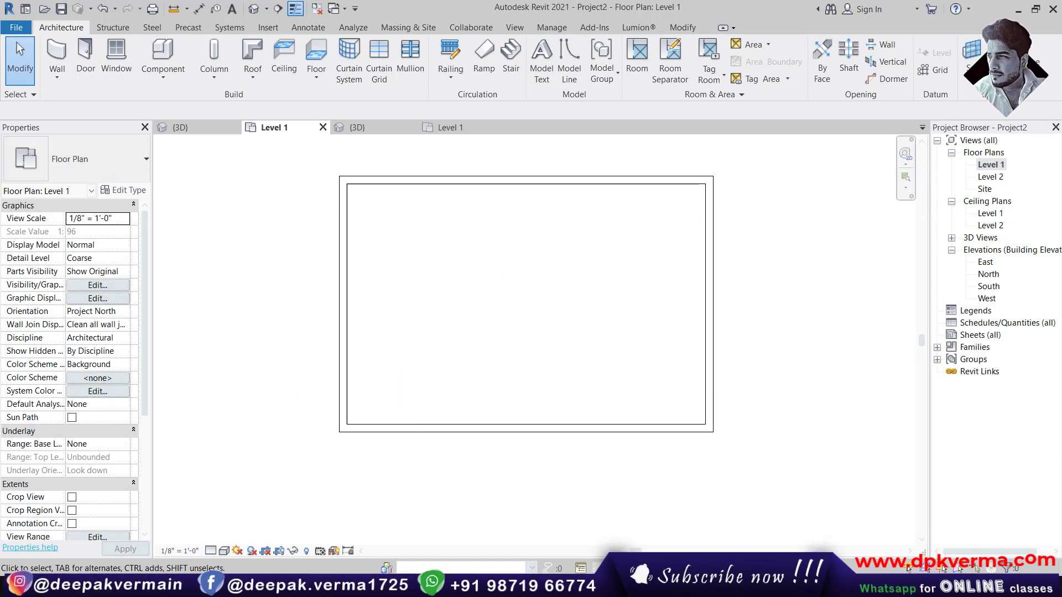
Draw a horizontal reference plane across the left wall and a vertical one across the bottom wall
{"action": "key", "text": "r"}
{"action": "key", "text": "p"}
{"action": "scroll", "coordinate": [343, 360], "scroll_direction": "up", "scroll_amount": 1}
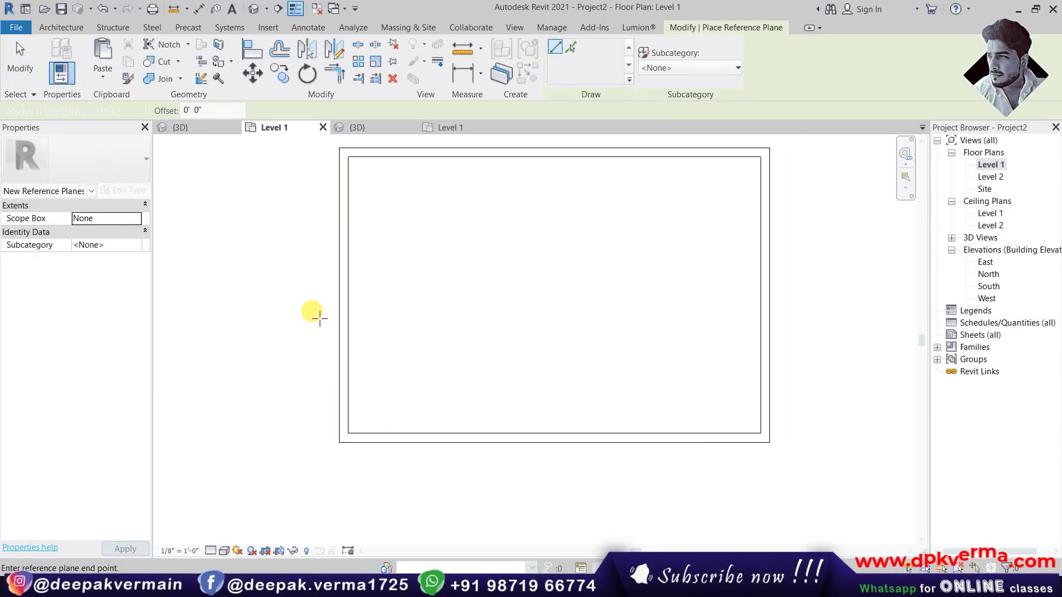
{"action": "left_click", "coordinate": [377, 322]}
{"action": "left_click", "coordinate": [469, 401]}
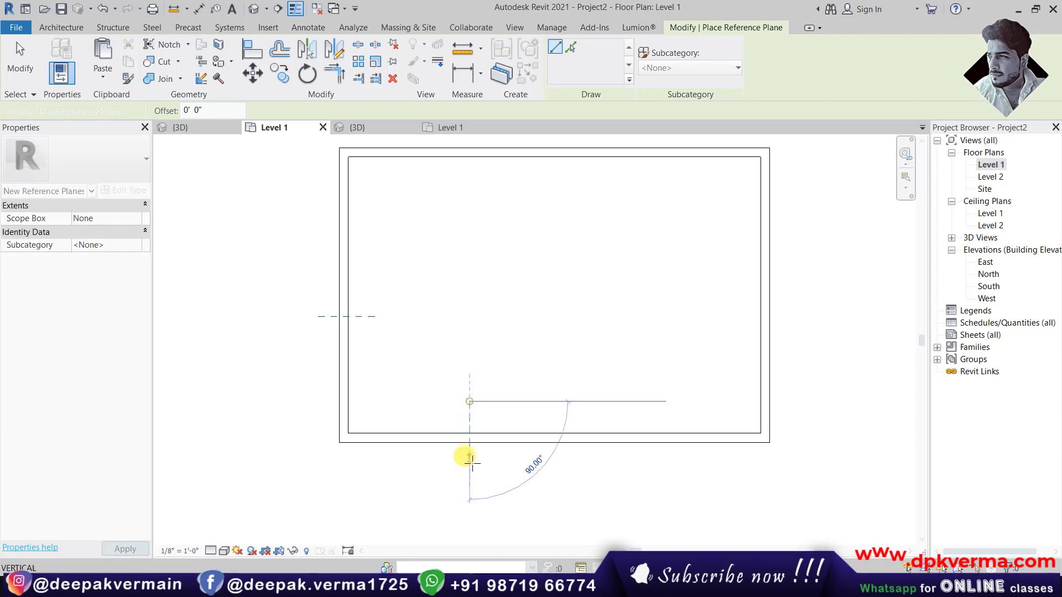
{"action": "left_click", "coordinate": [470, 470]}
{"action": "key", "text": "Escape"}
{"action": "key", "text": "Escape"}
{"action": "scroll", "coordinate": [396, 404], "scroll_direction": "up", "scroll_amount": 1}
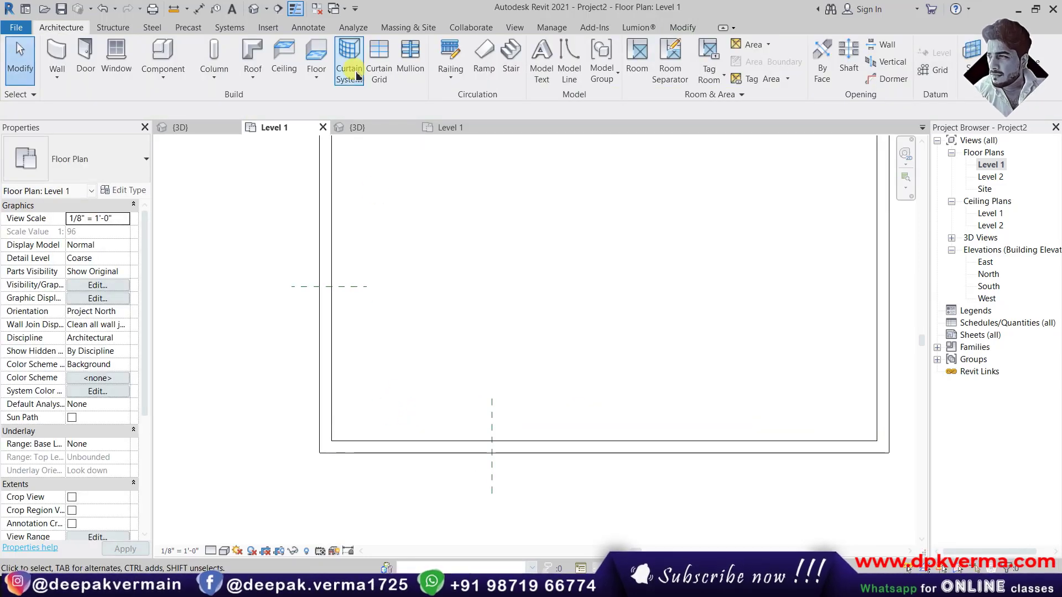
{"action": "left_click", "coordinate": [308, 27]}
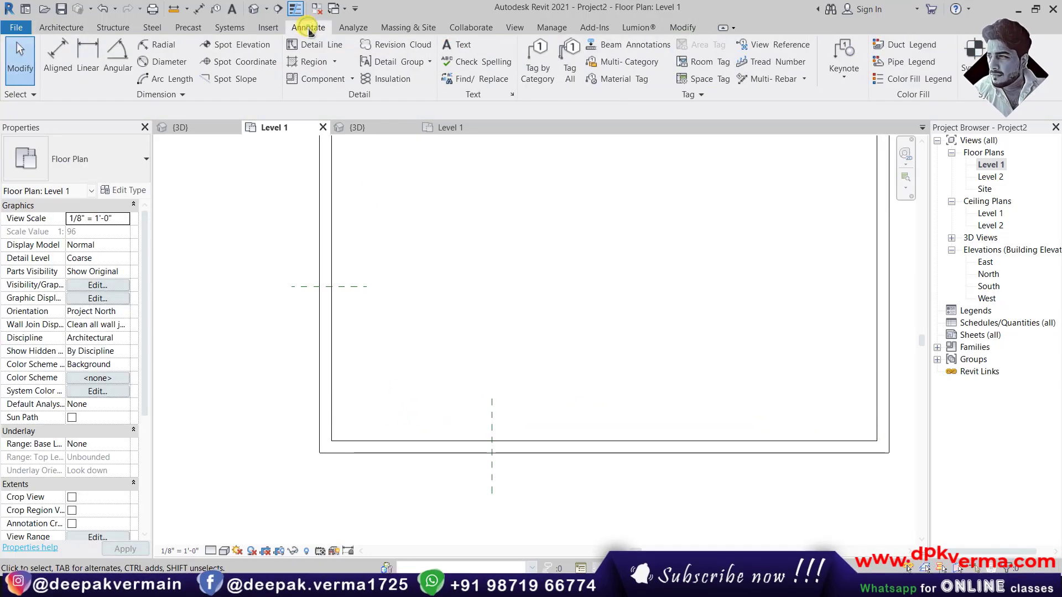
Dimension each reference plane to the outer wall face with aligned dimensions measuring wall faces
{"action": "left_click", "coordinate": [56, 56]}
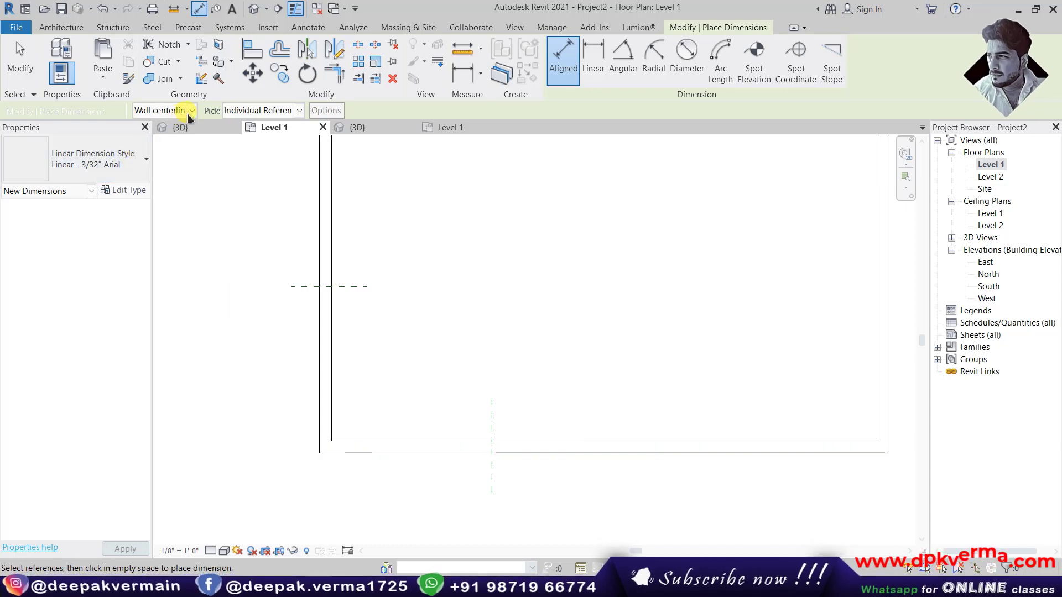
{"action": "left_click", "coordinate": [166, 110]}
{"action": "left_click", "coordinate": [172, 136]}
{"action": "left_click", "coordinate": [341, 301]}
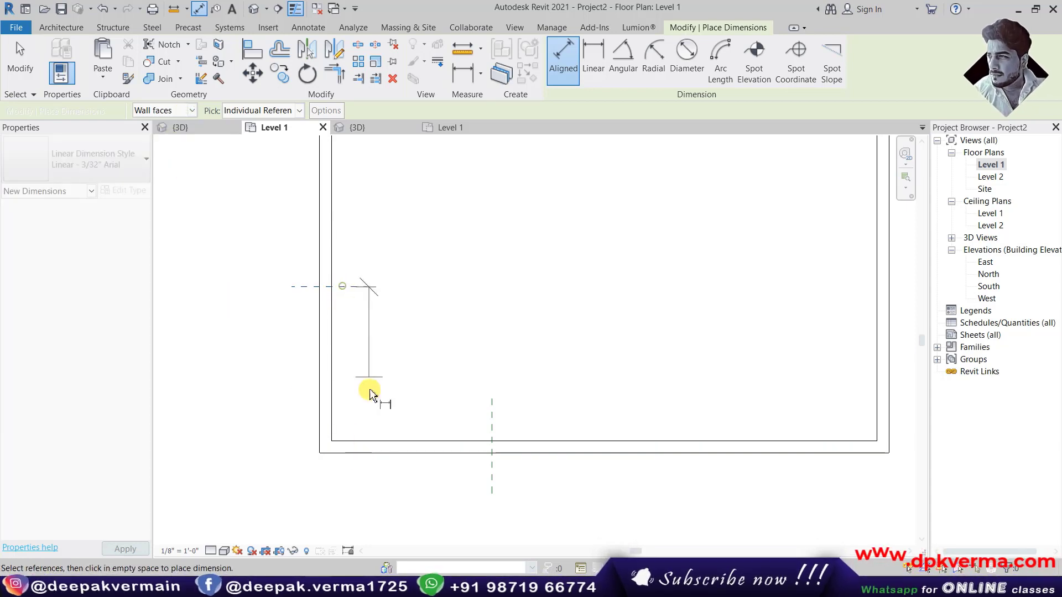
{"action": "left_click", "coordinate": [355, 454]}
{"action": "left_click", "coordinate": [275, 443]}
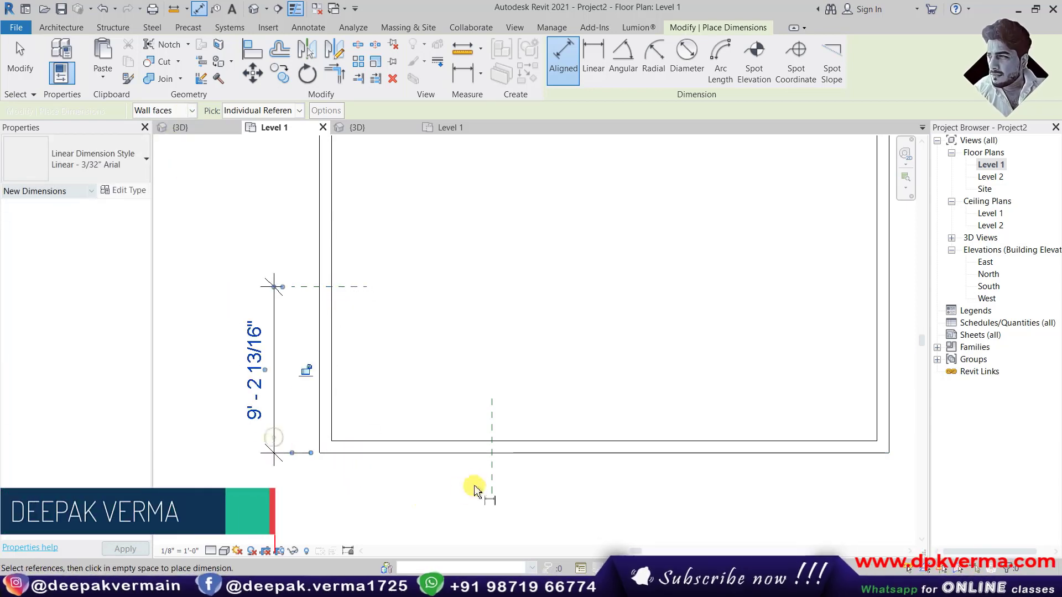
{"action": "left_click", "coordinate": [490, 479]}
{"action": "left_click", "coordinate": [319, 436]}
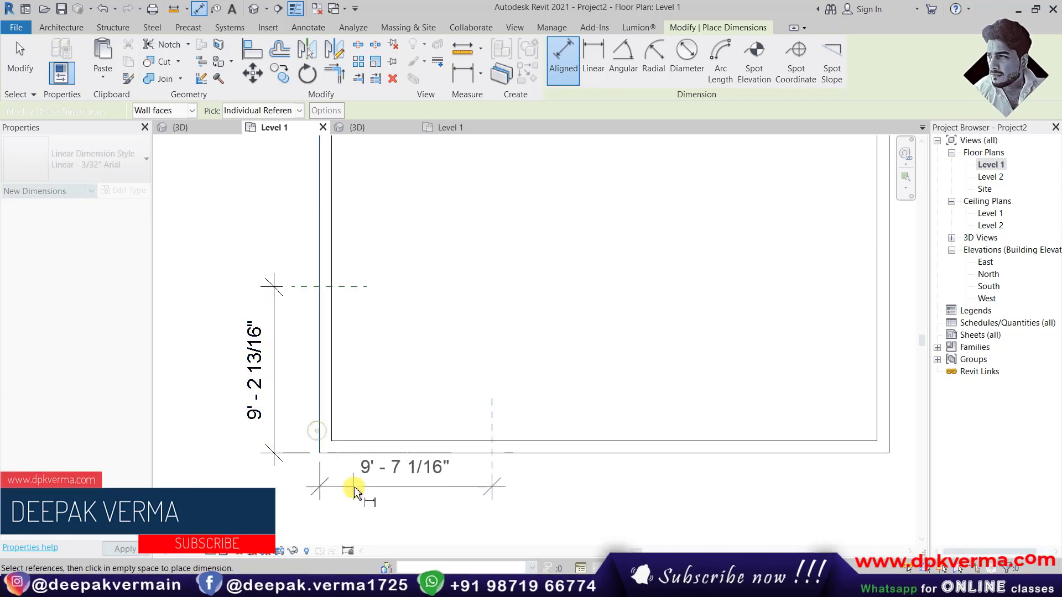
{"action": "left_click", "coordinate": [350, 492]}
{"action": "key", "text": "Escape"}
{"action": "key", "text": "Escape"}
Move both reference planes to 7'-0" from the outer wall faces
{"action": "left_click", "coordinate": [364, 287]}
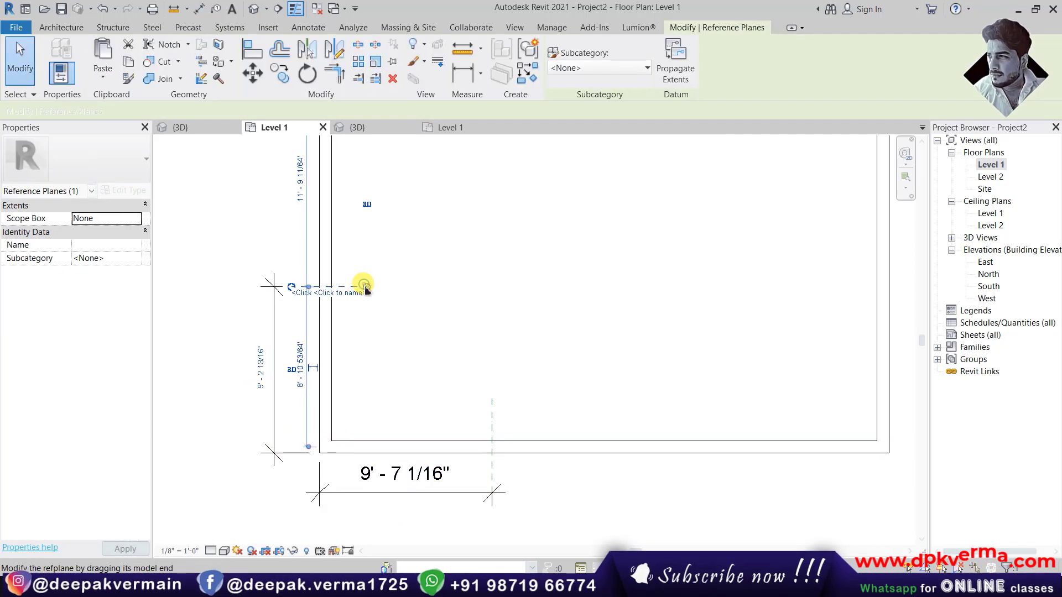
{"action": "left_click", "coordinate": [259, 385]}
{"action": "type", "text": "7'"}
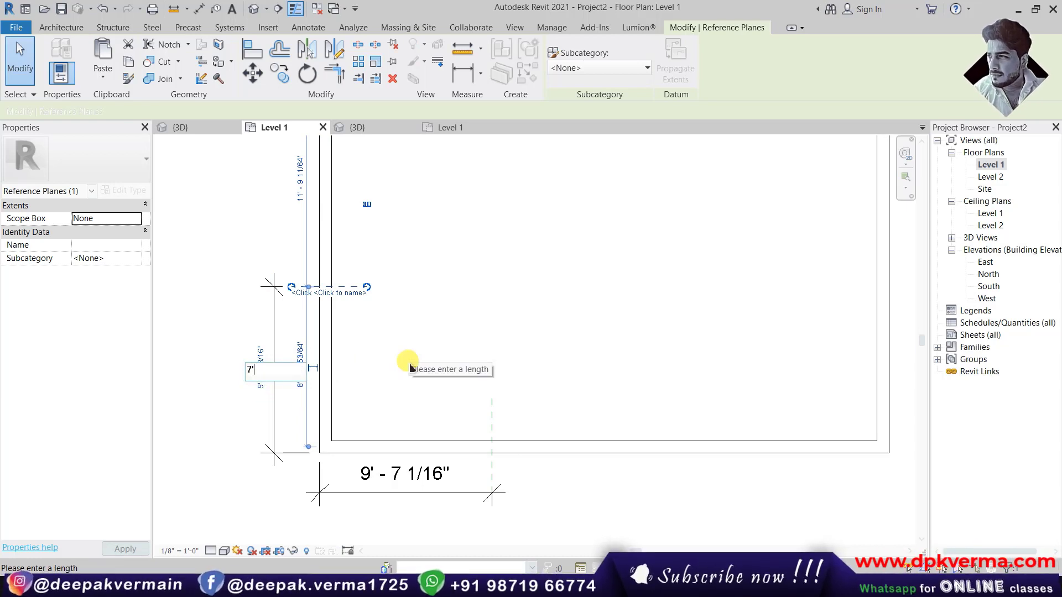
{"action": "key", "text": "Return"}
{"action": "left_click", "coordinate": [492, 420]}
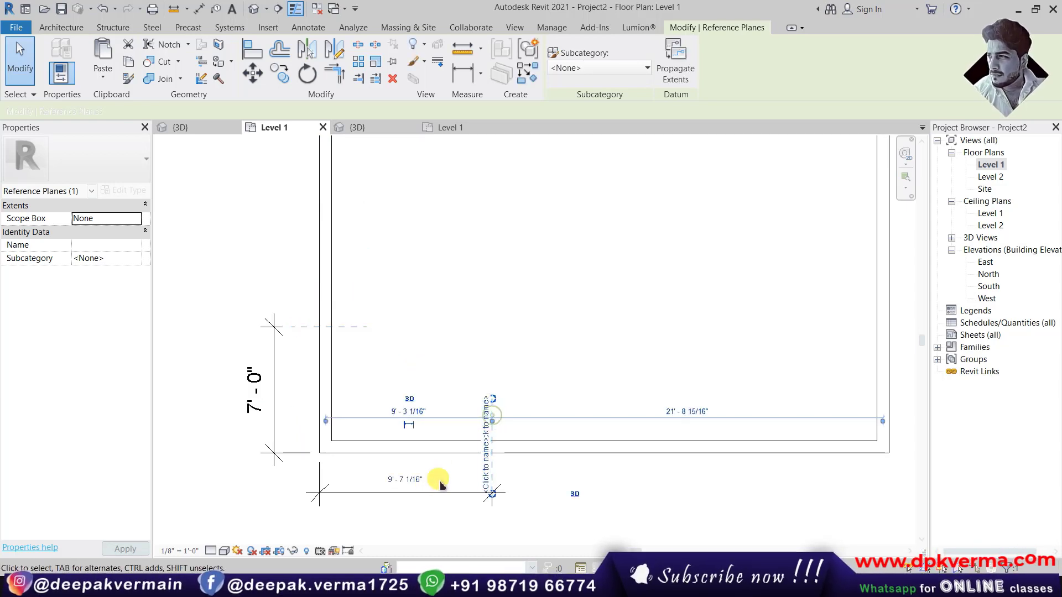
{"action": "left_click", "coordinate": [407, 480]}
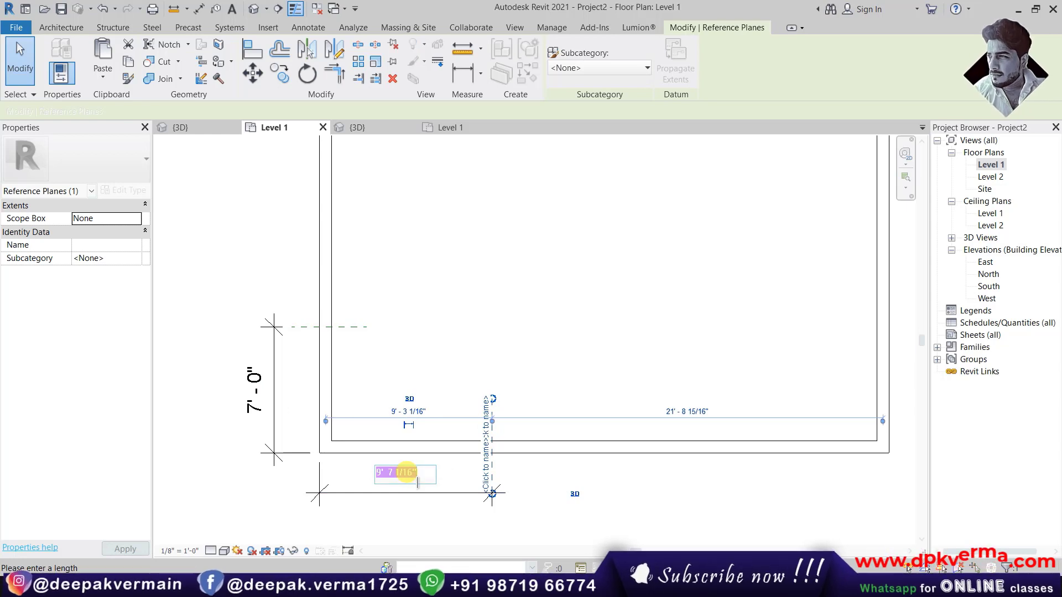
{"action": "type", "text": "7' - 0"}
{"action": "key", "text": "Return"}
{"action": "left_click", "coordinate": [482, 327]}
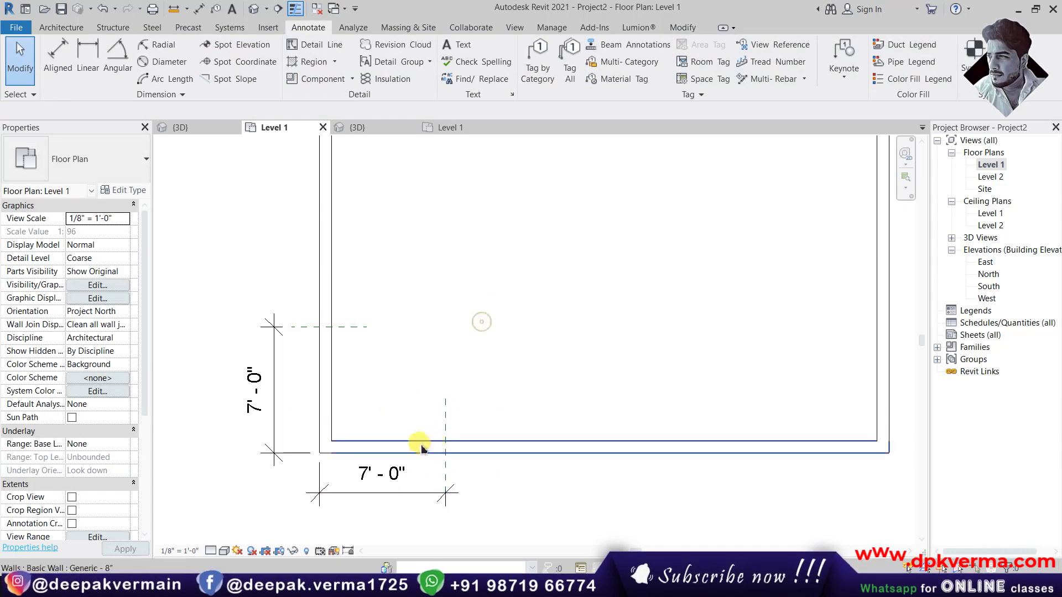
Delete both 7'-0" dimensions
{"action": "scroll", "coordinate": [414, 456], "scroll_direction": "up", "scroll_amount": 2}
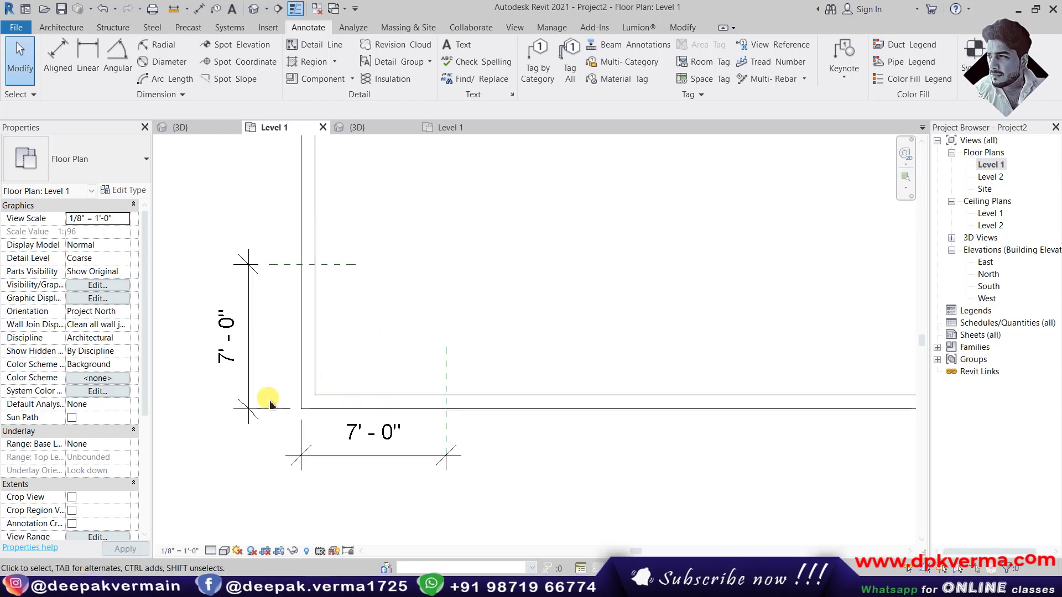
{"action": "left_click", "coordinate": [242, 387]}
{"action": "key", "text": "Delete"}
{"action": "left_click", "coordinate": [353, 455]}
{"action": "key", "text": "Delete"}
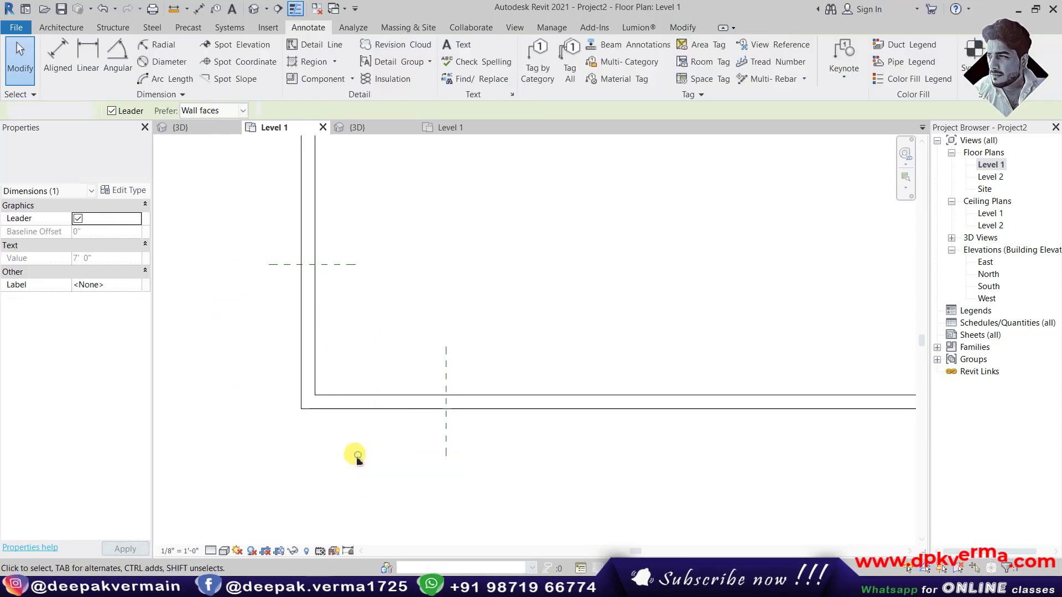
{"action": "scroll", "coordinate": [303, 354], "scroll_direction": "up", "scroll_amount": 1}
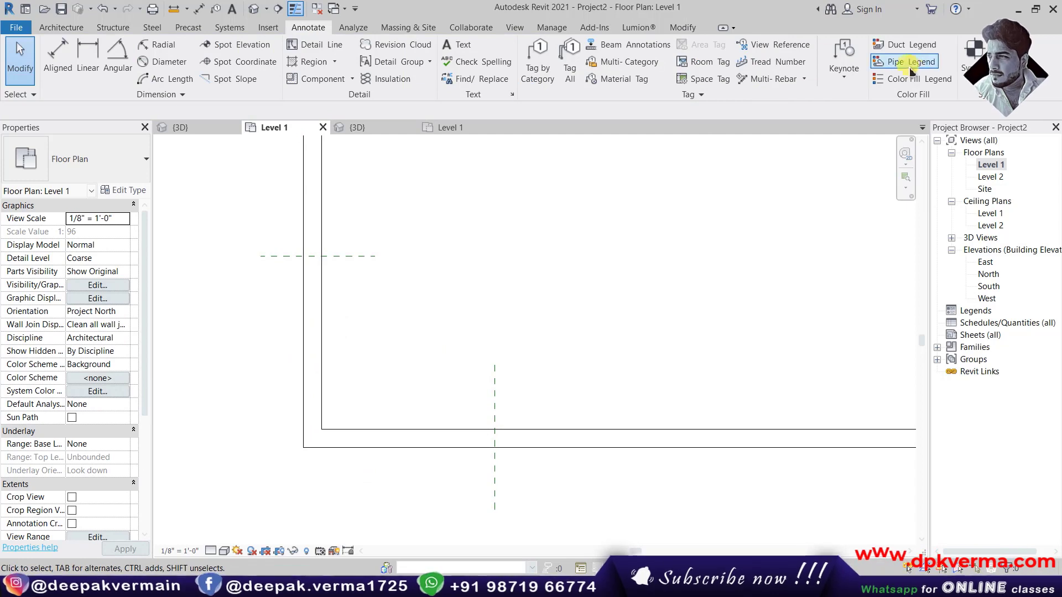
Cut a wall opening in the left wall from the reference plane to the building corner
{"action": "left_click", "coordinate": [60, 27]}
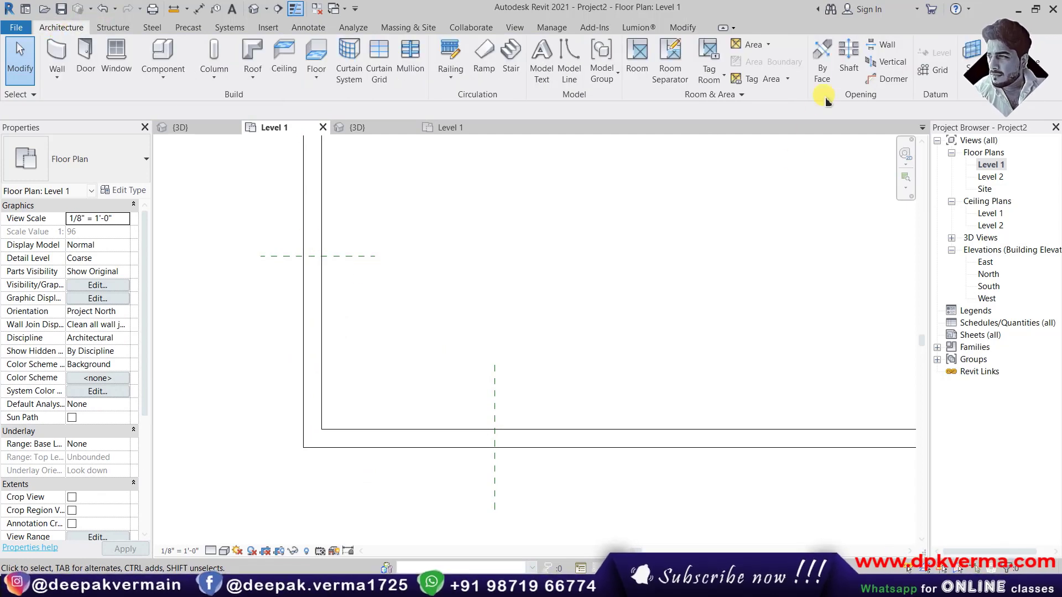
{"action": "left_click", "coordinate": [879, 53]}
{"action": "scroll", "coordinate": [344, 276], "scroll_direction": "up", "scroll_amount": 1}
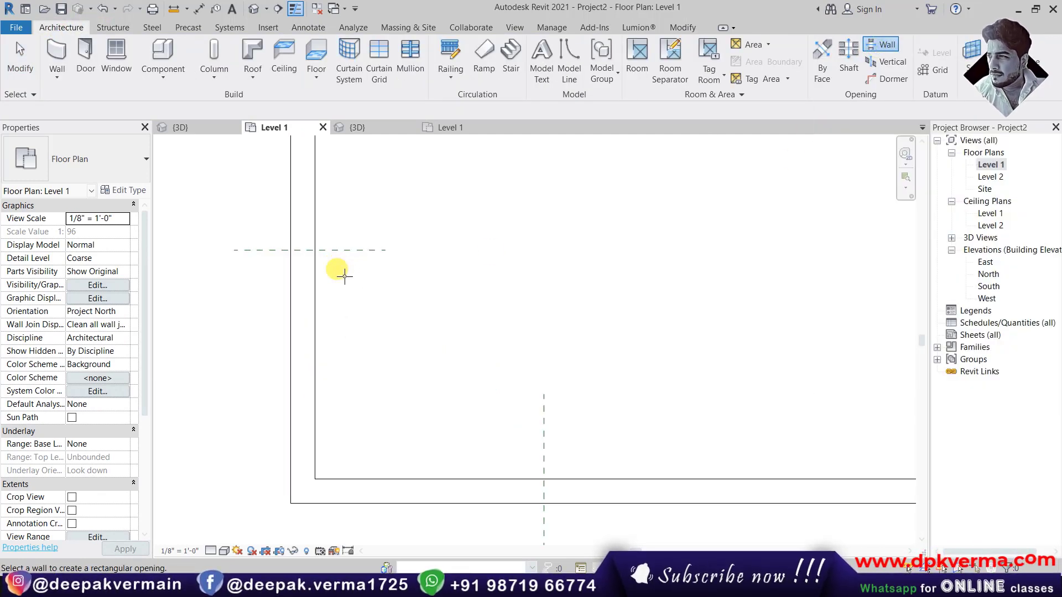
{"action": "left_click", "coordinate": [290, 260]}
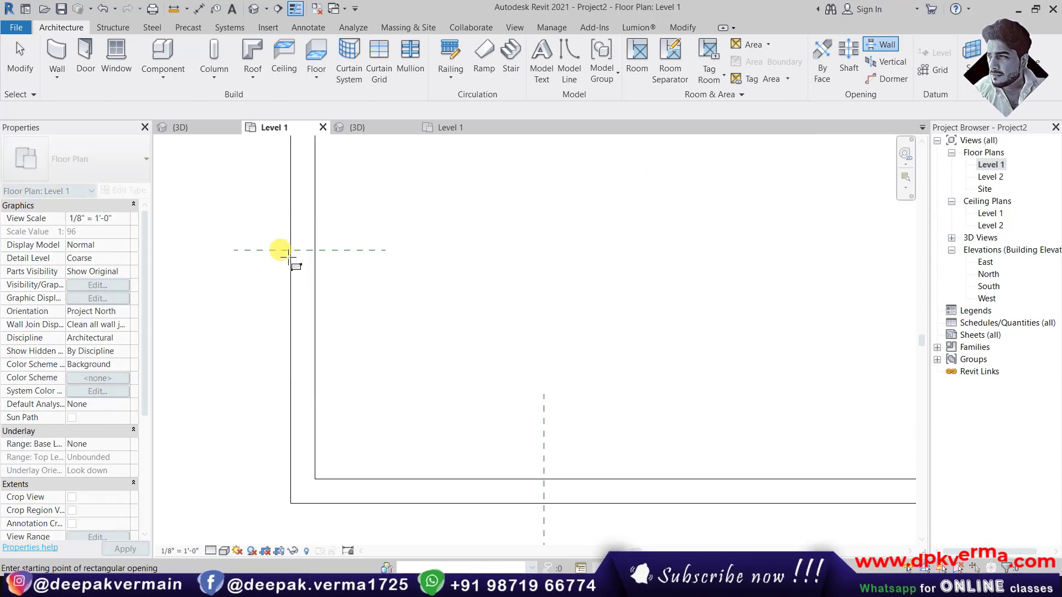
{"action": "left_click", "coordinate": [308, 517]}
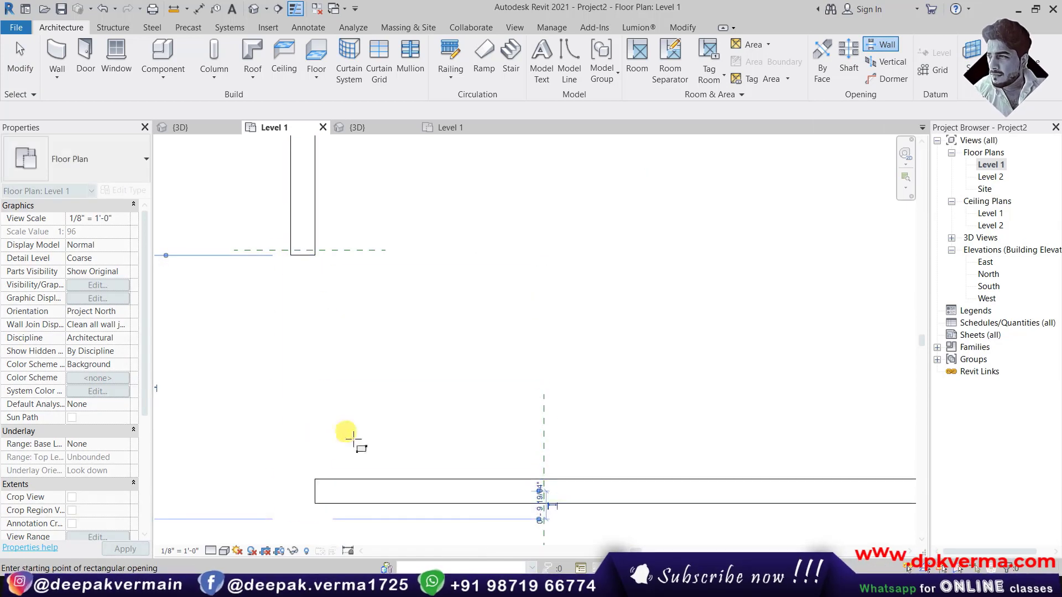
{"action": "middle_click_drag", "start_coordinate": [349, 434], "coordinate": [363, 379]}
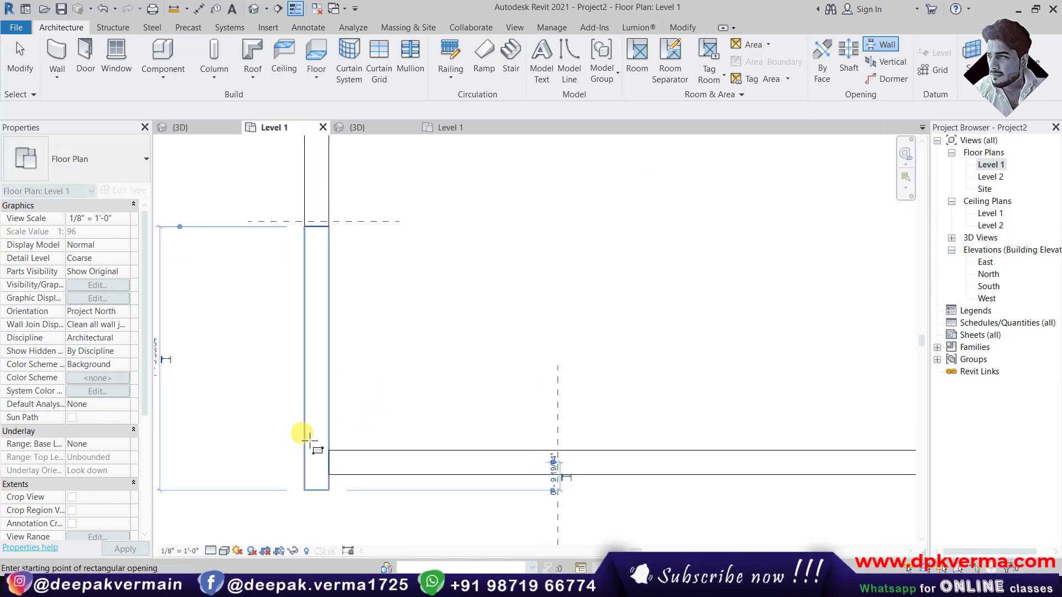
{"action": "key", "text": "Escape"}
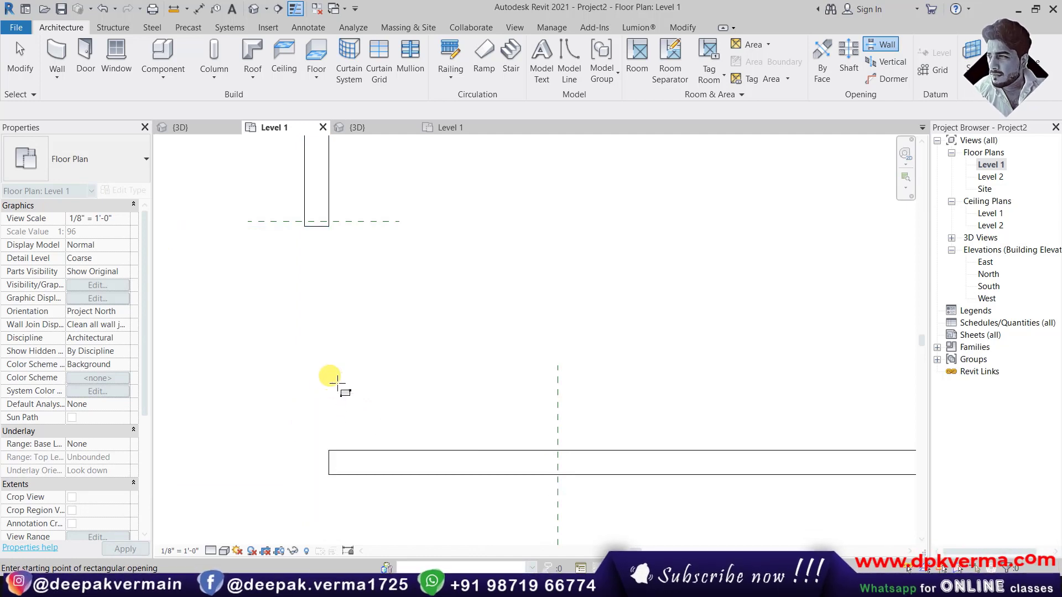
Give the opening a -1' top offset and 1' base offset, then view it in 3D
{"action": "left_click", "coordinate": [327, 379]}
{"action": "type", "text": "-1"}
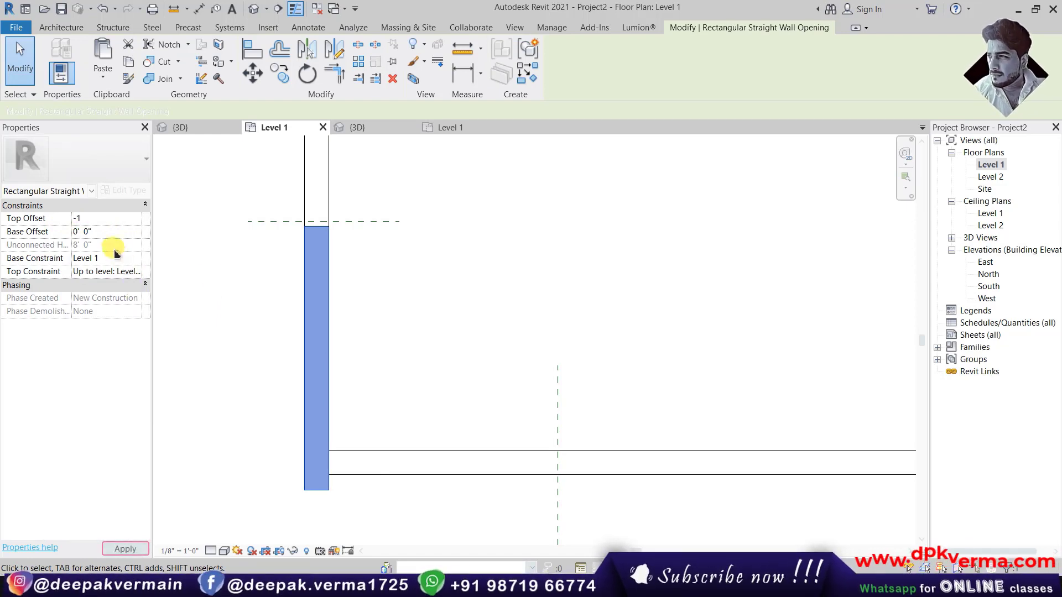
{"action": "key", "text": "Return"}
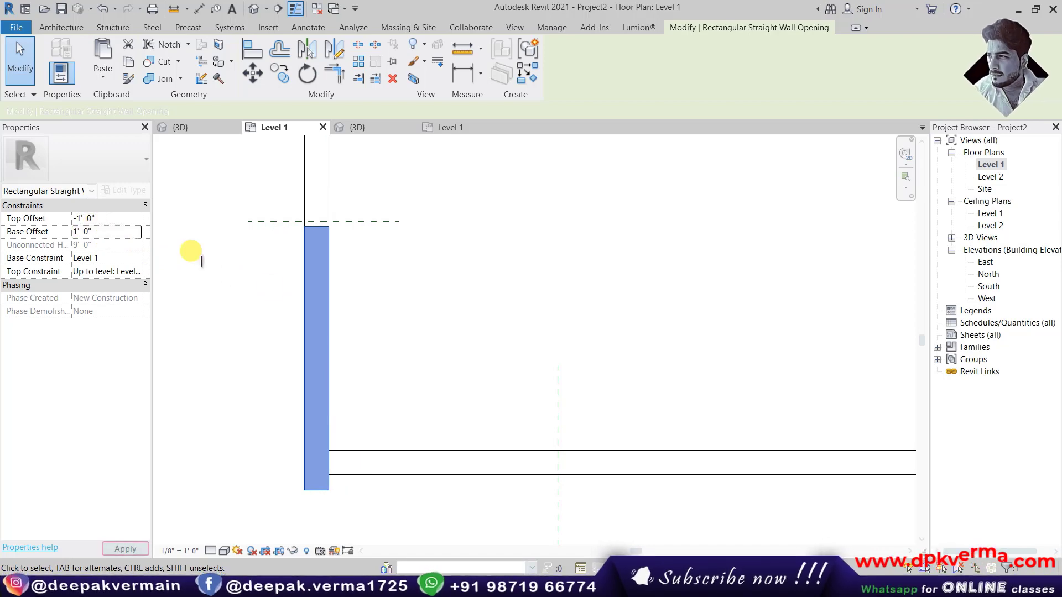
{"action": "key", "text": "Return"}
{"action": "left_click", "coordinate": [256, 10]}
Orbit and zoom to face the new opening in 3D, then reopen the Level 1 plan
{"action": "scroll", "coordinate": [434, 332], "scroll_direction": "down", "scroll_amount": 3}
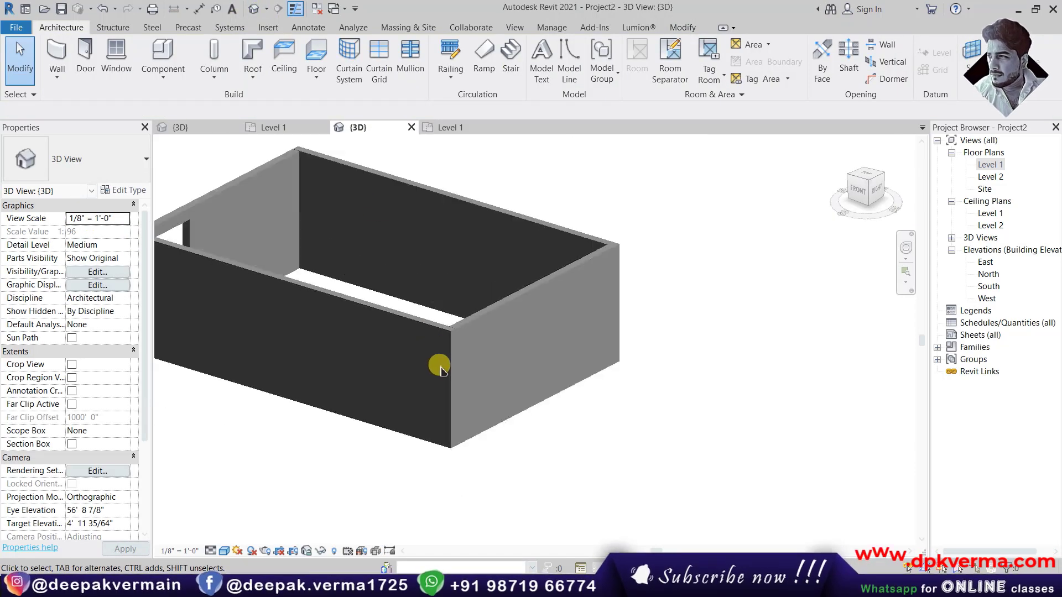
{"action": "mouse_move", "coordinate": [438, 363]}
{"action": "middle_mouse_down", "text": "shift"}
{"action": "mouse_move", "coordinate": [422, 363]}
{"action": "mouse_move", "coordinate": [473, 445]}
{"action": "middle_mouse_up", "text": "shift"}
{"action": "scroll", "coordinate": [473, 445], "scroll_direction": "up", "scroll_amount": 5}
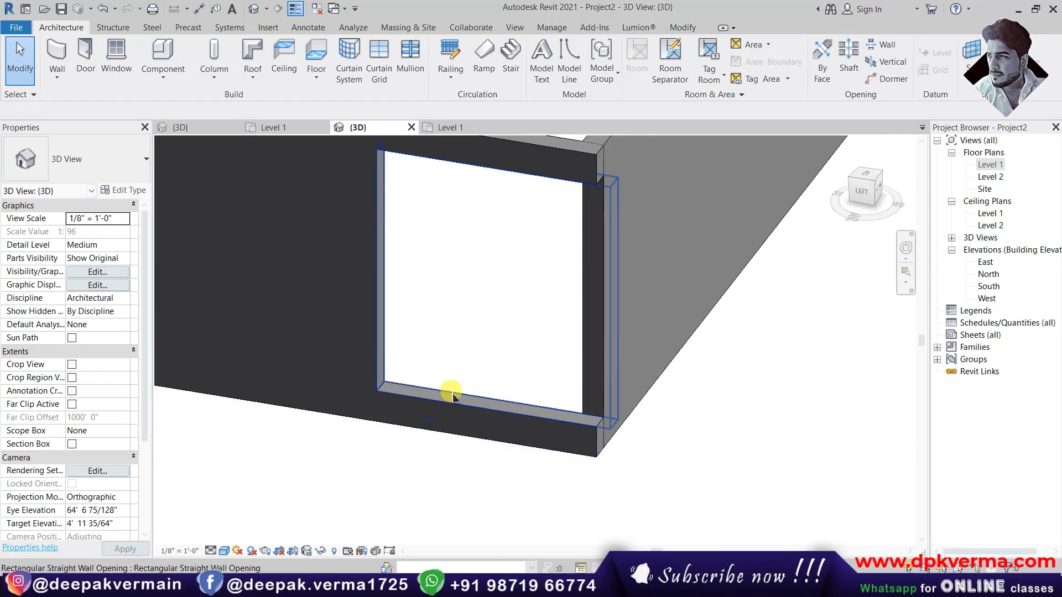
{"action": "scroll", "coordinate": [450, 391], "scroll_direction": "down", "scroll_amount": 1}
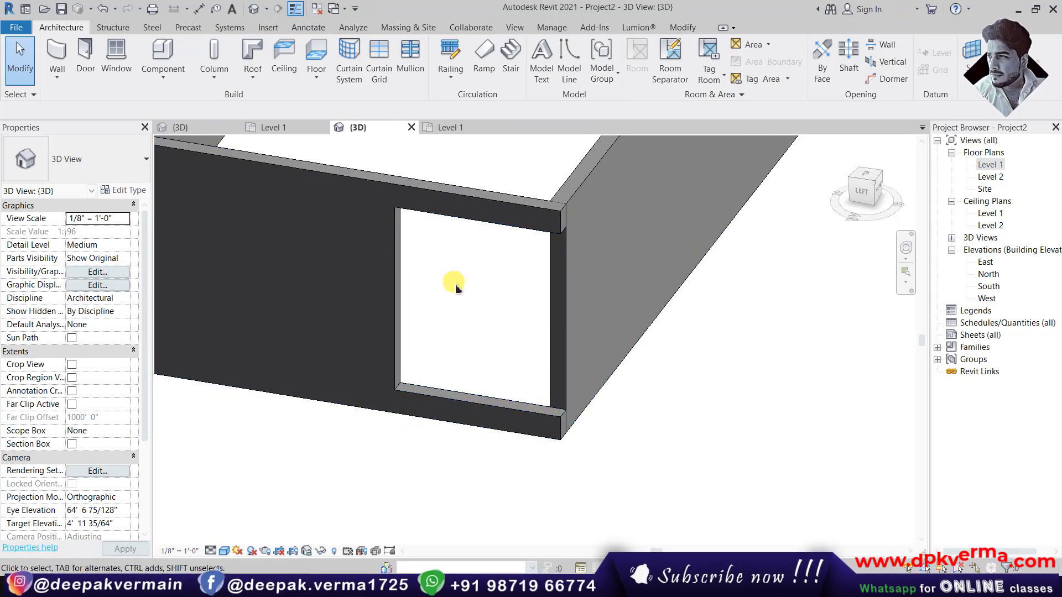
{"action": "double_click", "coordinate": [989, 165]}
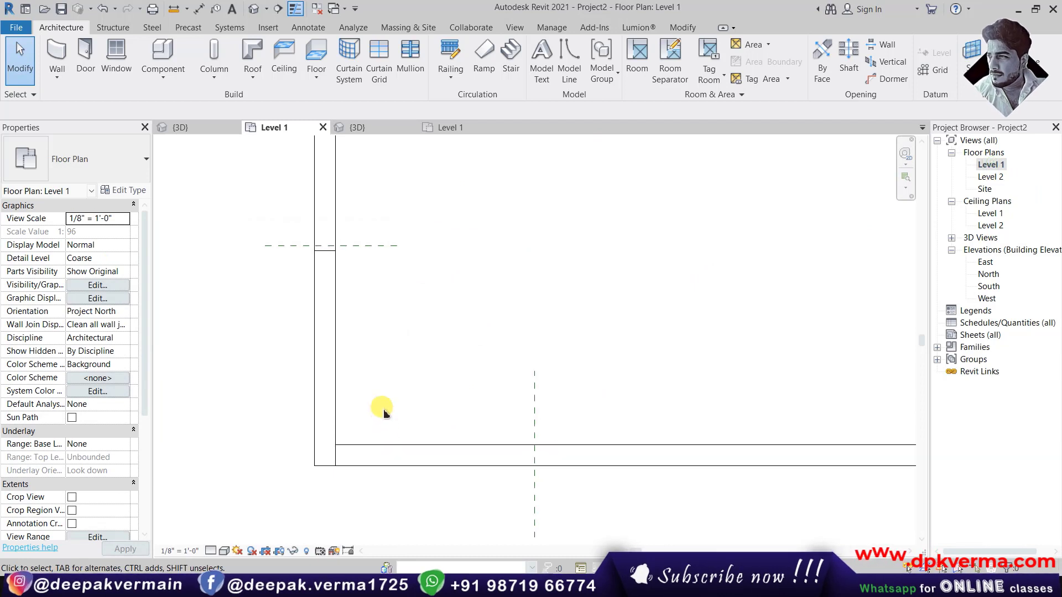
Draw a rectangular wall opening in the bottom wall near the corner
{"action": "left_click", "coordinate": [881, 44]}
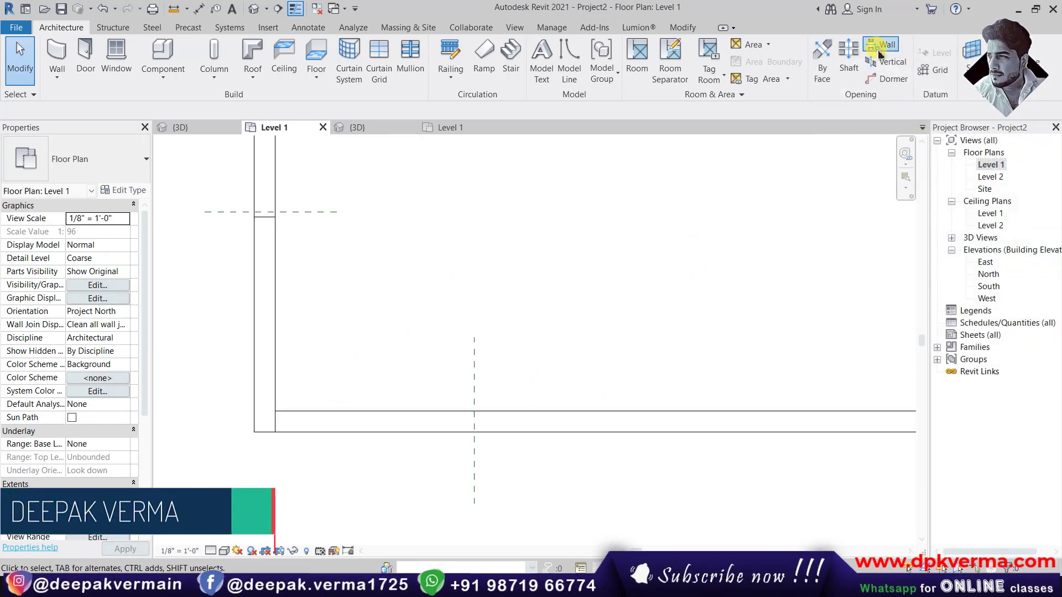
{"action": "left_click", "coordinate": [418, 411]}
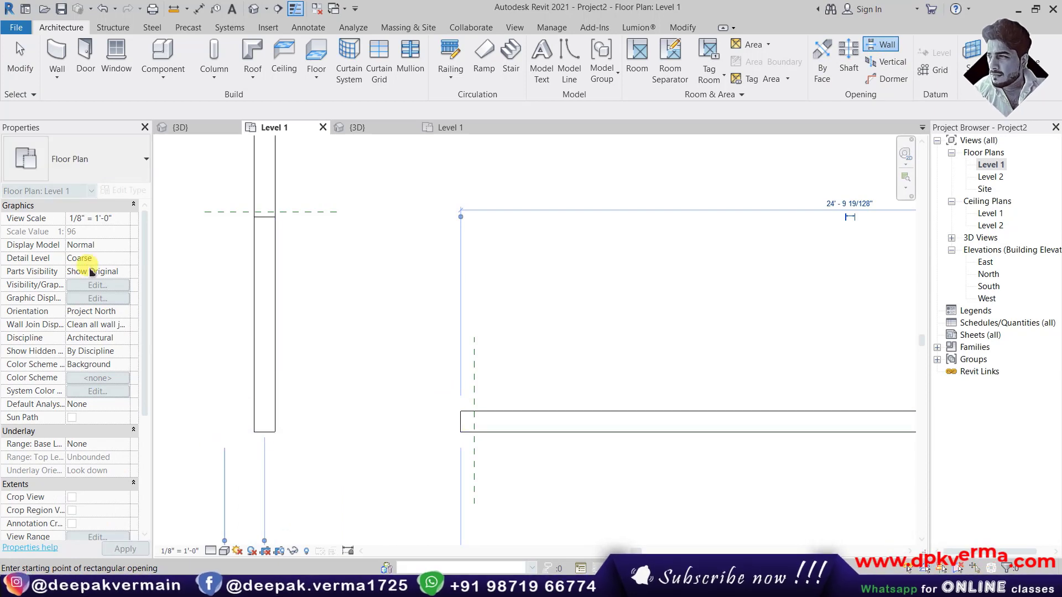
{"action": "left_click", "coordinate": [353, 423]}
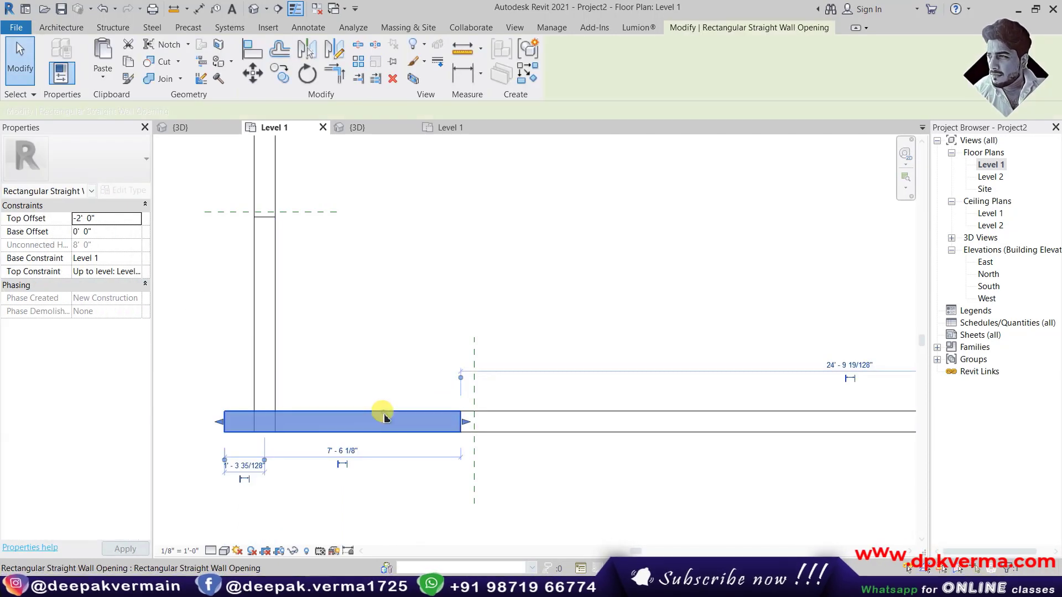
Set the opening's top offset to -1' 0" and base offset to 1' 0"
{"action": "left_click", "coordinate": [106, 219]}
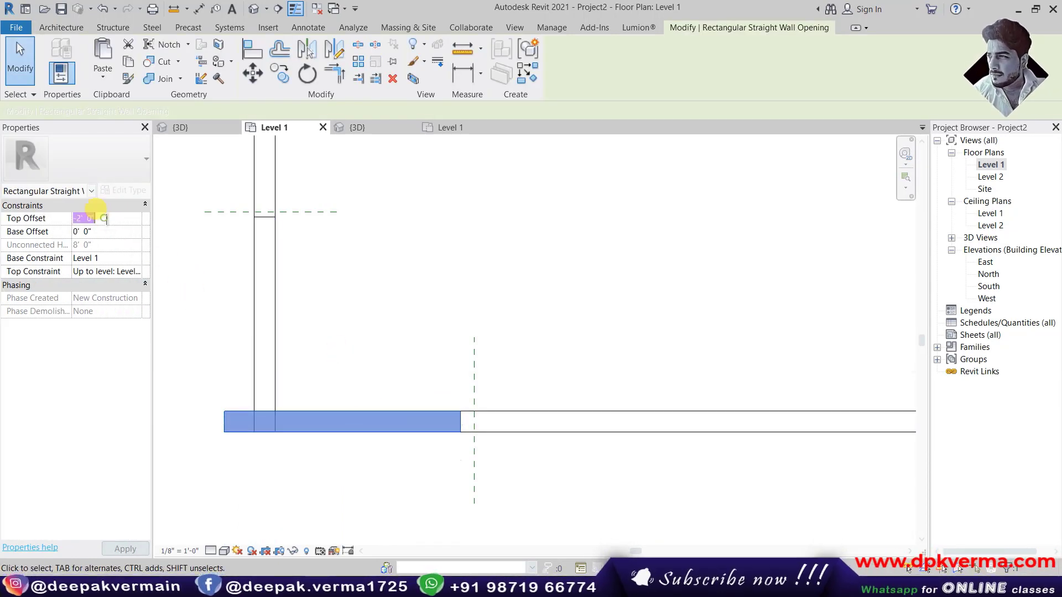
{"action": "type", "text": "-1"}
{"action": "key", "text": "Return"}
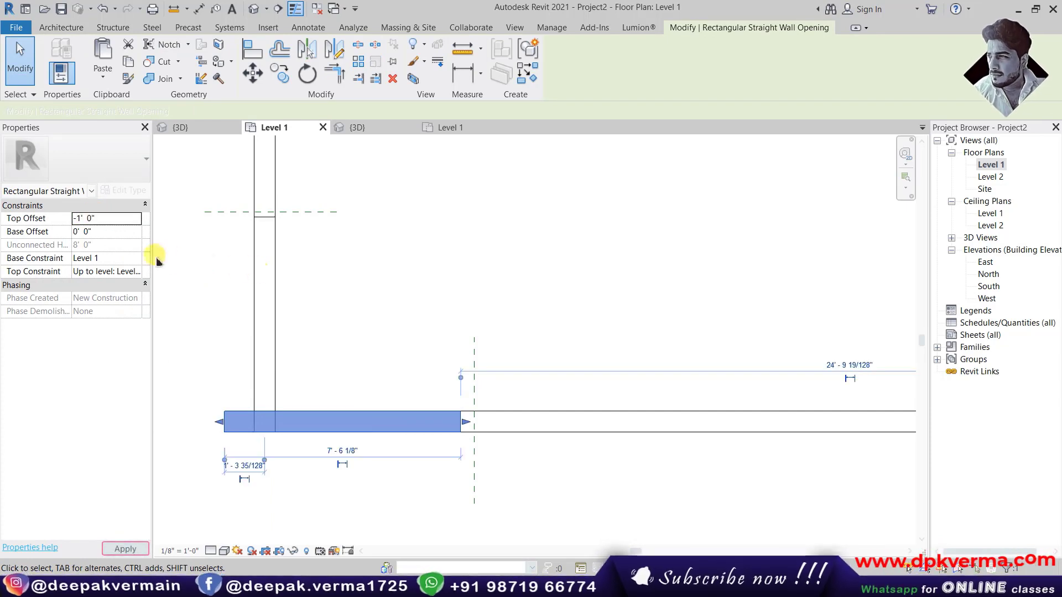
{"action": "left_click", "coordinate": [105, 232]}
{"action": "type", "text": "1"}
{"action": "key", "text": "Return"}
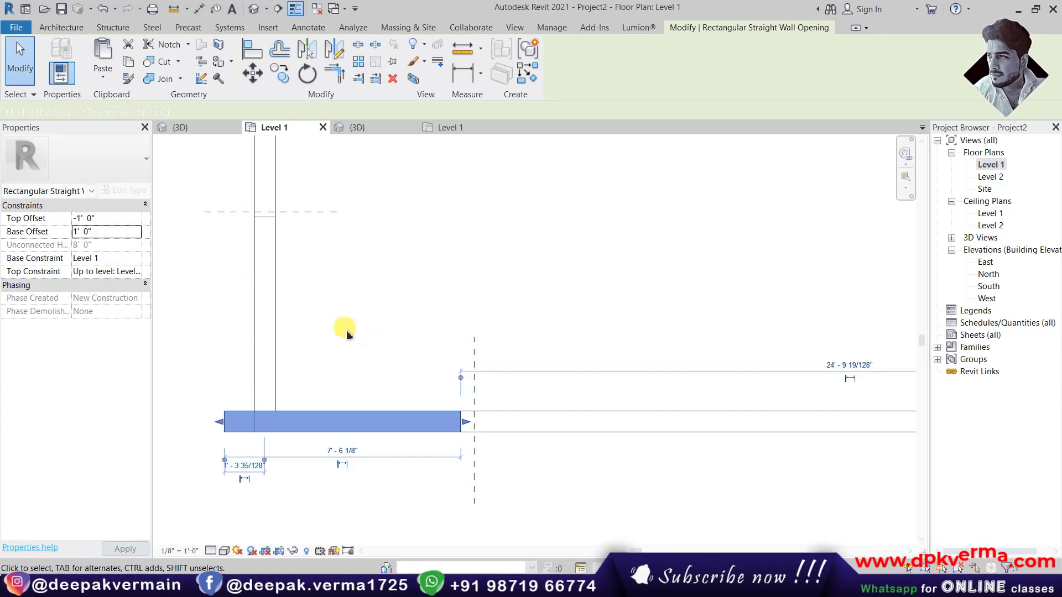
{"action": "left_click", "coordinate": [346, 332]}
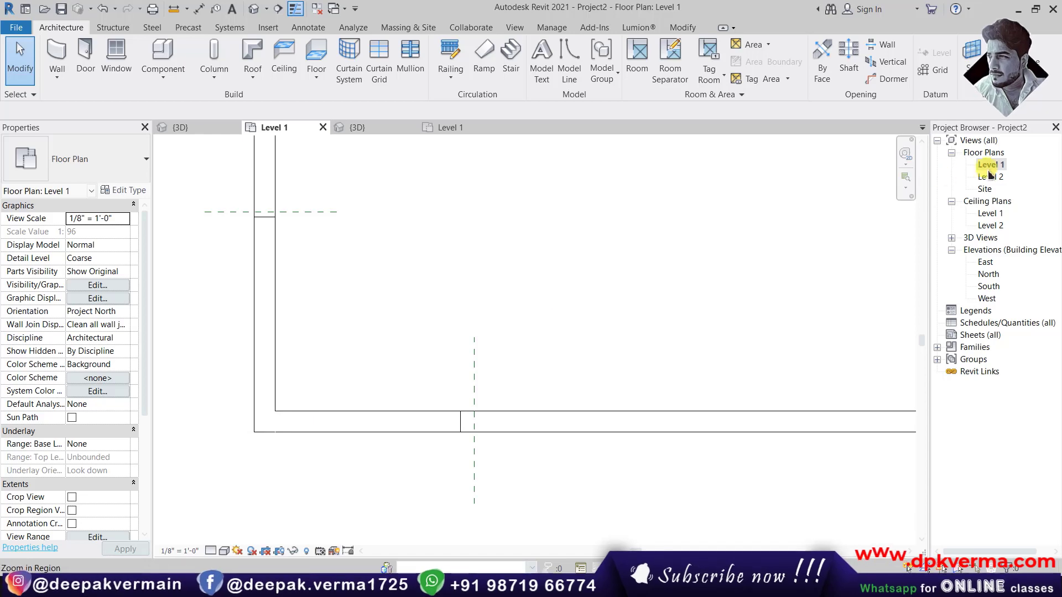
{"action": "left_click", "coordinate": [271, 332]}
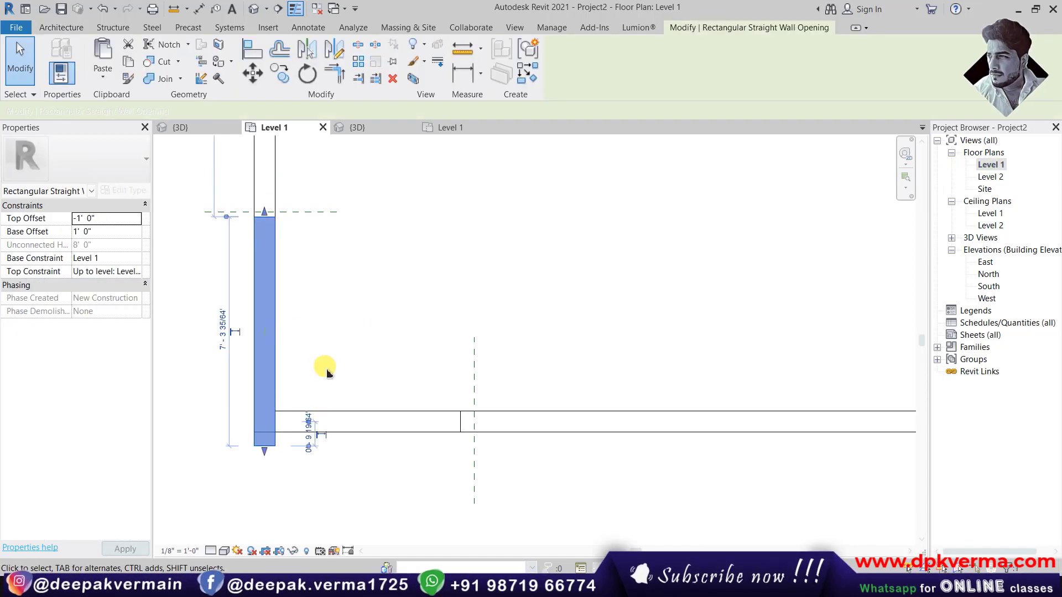
{"action": "left_click", "coordinate": [321, 370]}
{"action": "middle_click_drag", "start_coordinate": [320, 369], "coordinate": [330, 383]}
Align the bottom wall opening's end to the vertical reference plane at the corner
{"action": "scroll", "coordinate": [316, 232], "scroll_direction": "up", "scroll_amount": 3}
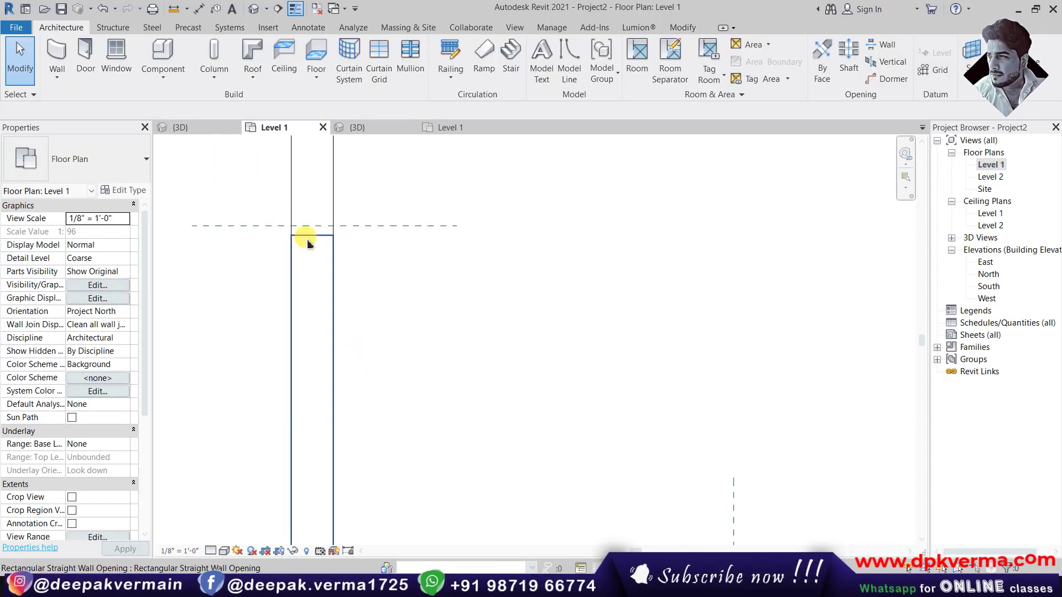
{"action": "scroll", "coordinate": [353, 232], "scroll_direction": "up", "scroll_amount": 2}
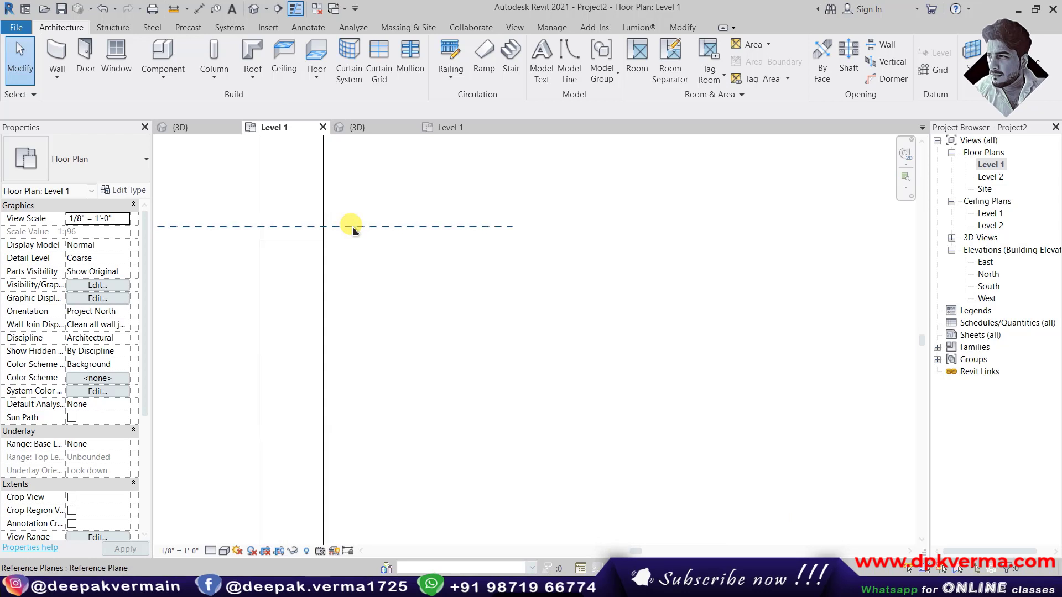
{"action": "left_click", "coordinate": [679, 30]}
{"action": "left_click", "coordinate": [252, 48]}
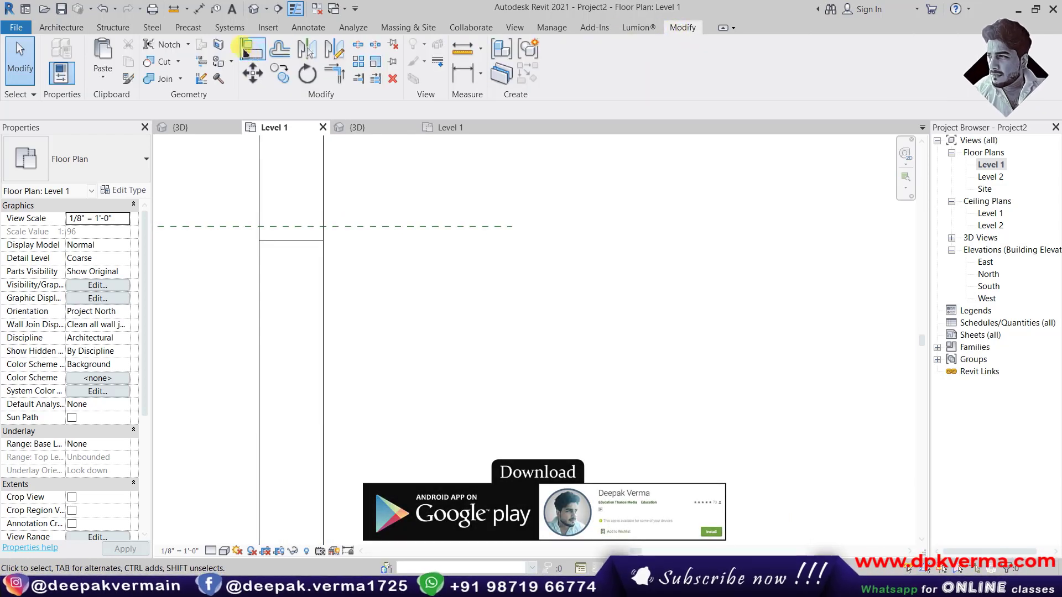
{"action": "left_click", "coordinate": [350, 226]}
{"action": "scroll", "coordinate": [481, 379], "scroll_direction": "down", "scroll_amount": 4}
{"action": "scroll", "coordinate": [494, 379], "scroll_direction": "up", "scroll_amount": 2}
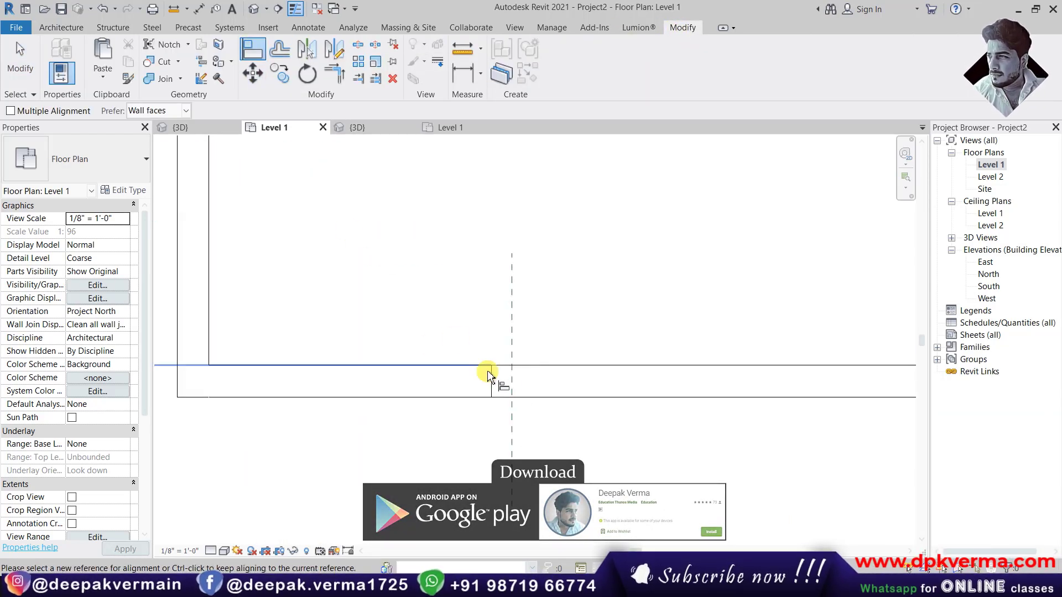
{"action": "left_click", "coordinate": [509, 385]}
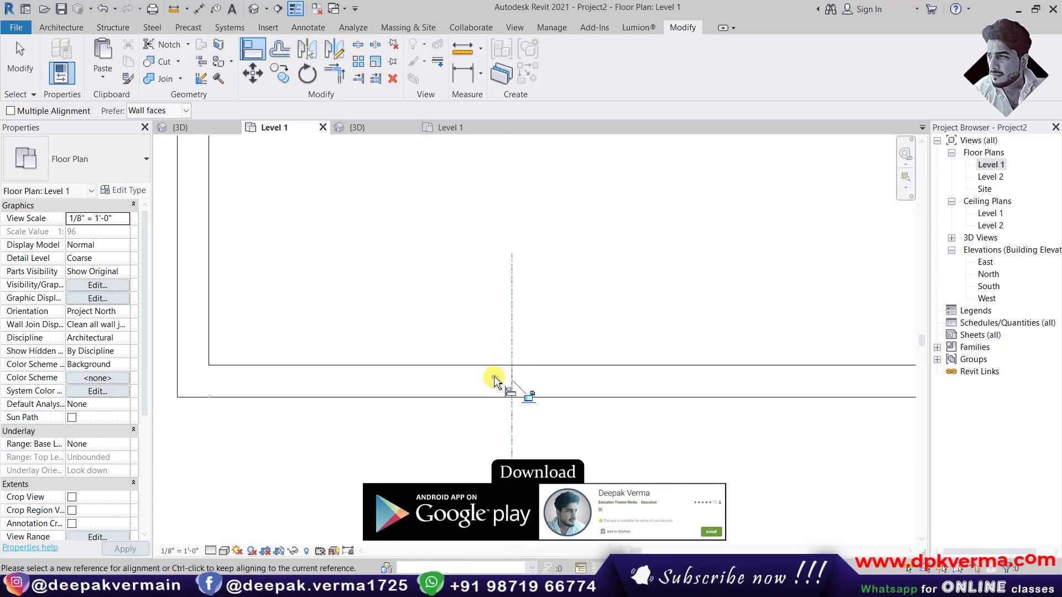
{"action": "scroll", "coordinate": [494, 349], "scroll_direction": "down", "scroll_amount": 3}
{"action": "key", "text": "Escape"}
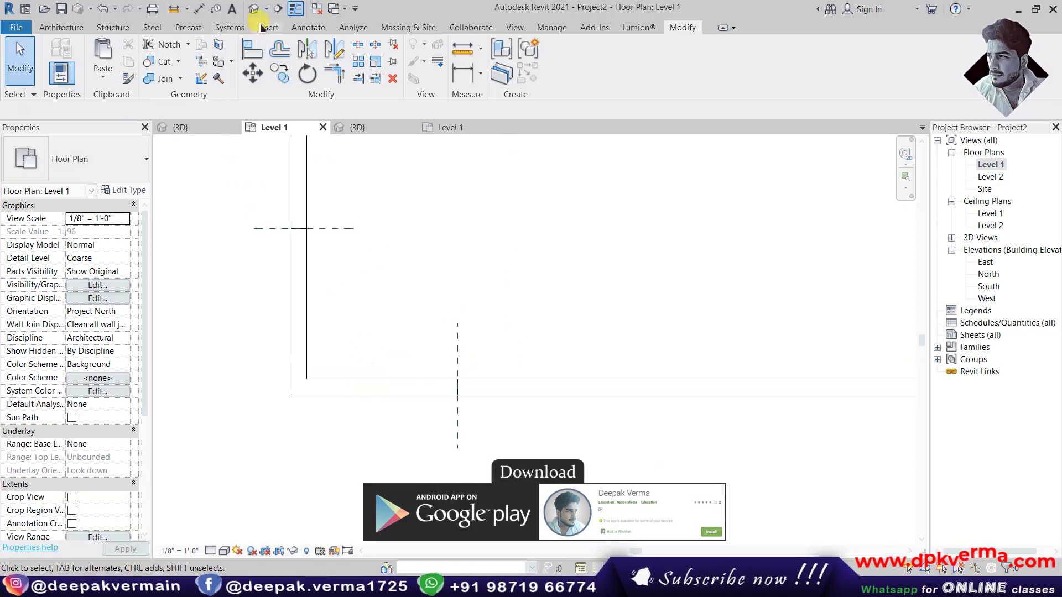
Orbit the default 3D view to check both corner openings, then reopen the Level 1 plan
{"action": "left_click", "coordinate": [253, 9]}
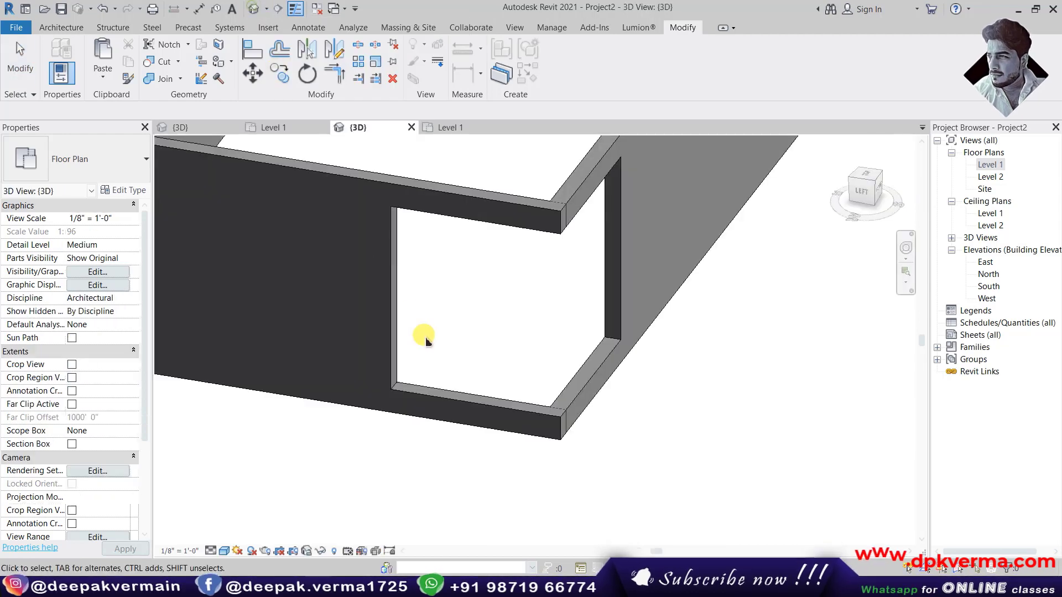
{"action": "scroll", "coordinate": [541, 381], "scroll_direction": "down", "scroll_amount": 3}
{"action": "middle_click_drag", "start_coordinate": [539, 379], "coordinate": [492, 249], "text": "shift"}
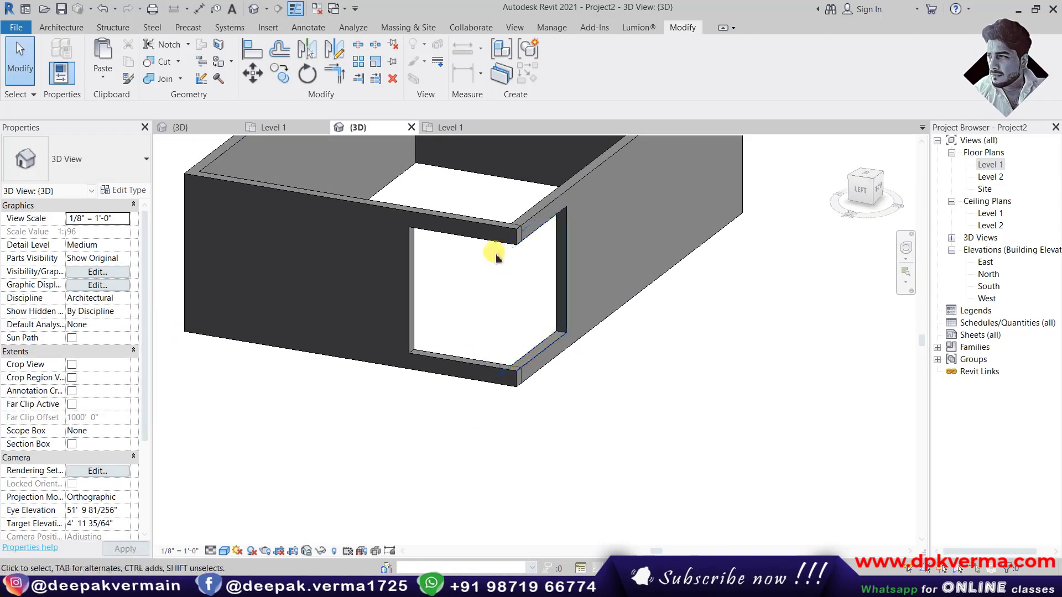
{"action": "scroll", "coordinate": [606, 279], "scroll_direction": "up", "scroll_amount": 3}
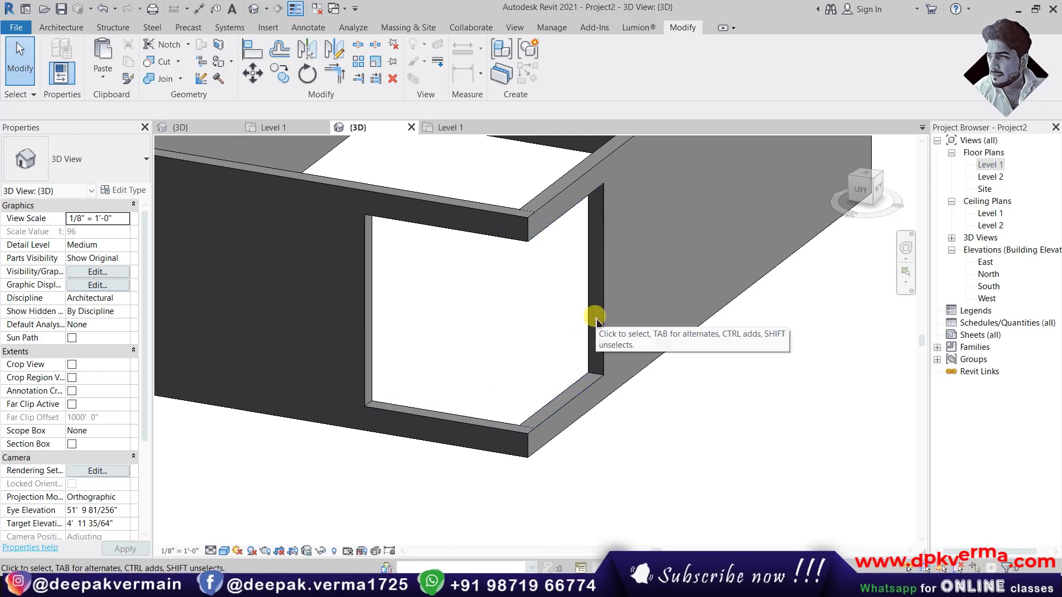
{"action": "double_click", "coordinate": [973, 166]}
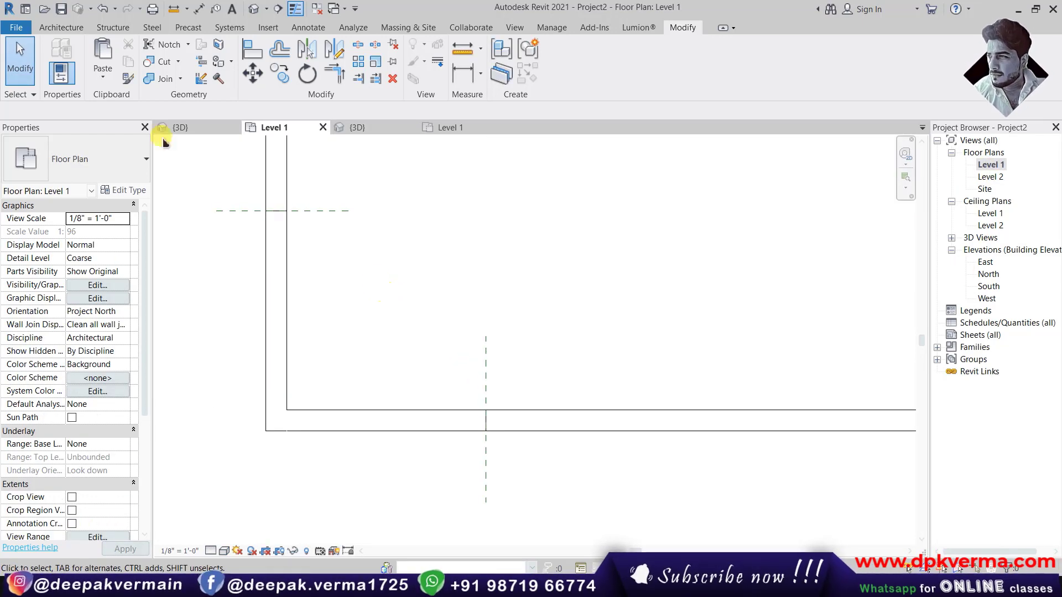
{"action": "left_click", "coordinate": [45, 28]}
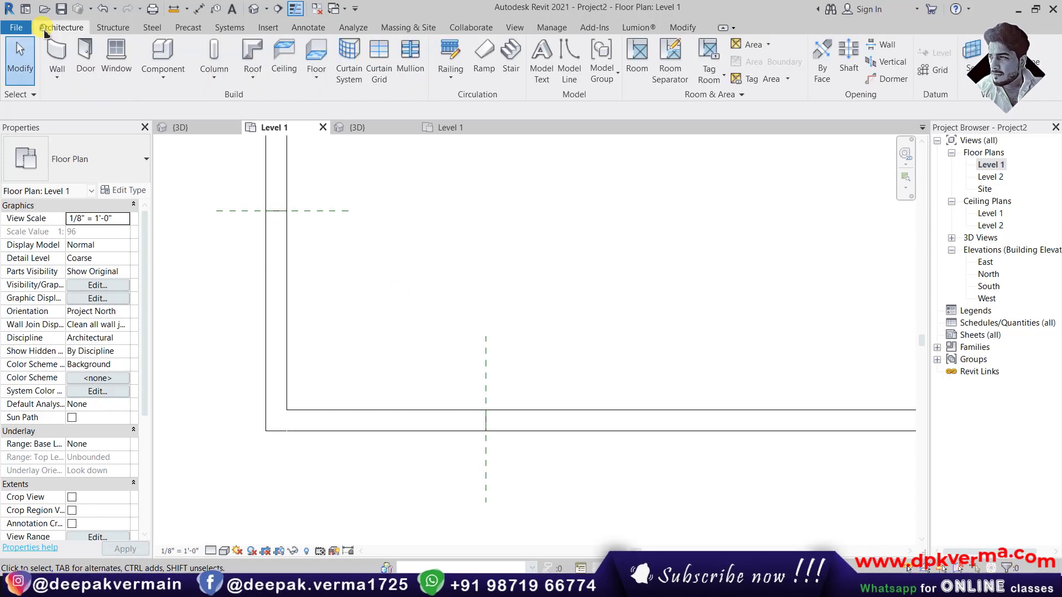
Start an Architectural wall using the Curtain Wall 1 type and open its Edit Type properties
{"action": "left_click", "coordinate": [57, 73]}
{"action": "left_click", "coordinate": [62, 105]}
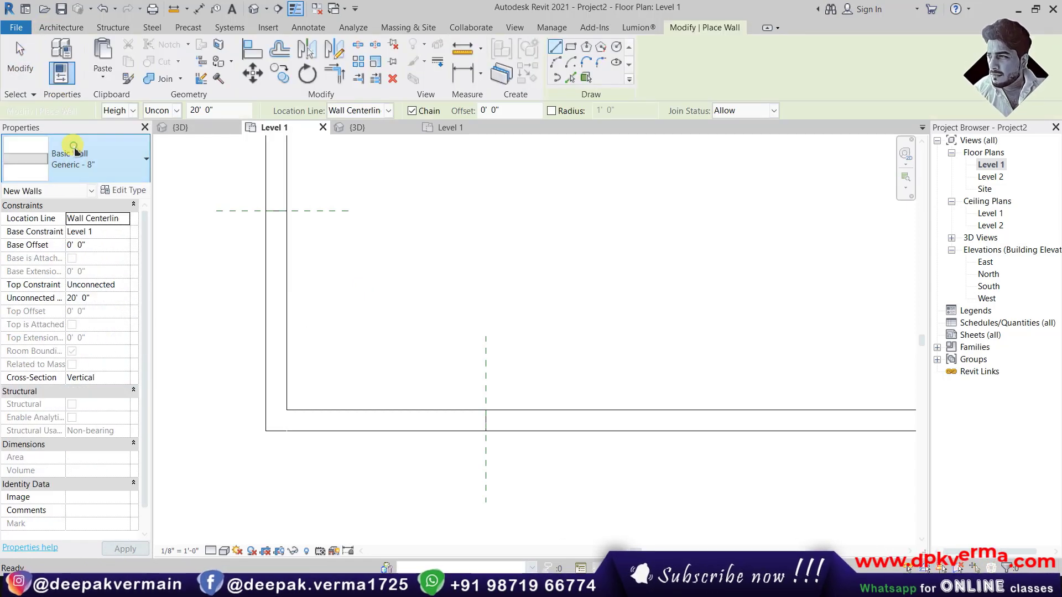
{"action": "left_click", "coordinate": [72, 157]}
{"action": "scroll", "coordinate": [78, 343], "scroll_direction": "down", "scroll_amount": 3}
{"action": "left_click", "coordinate": [60, 407]}
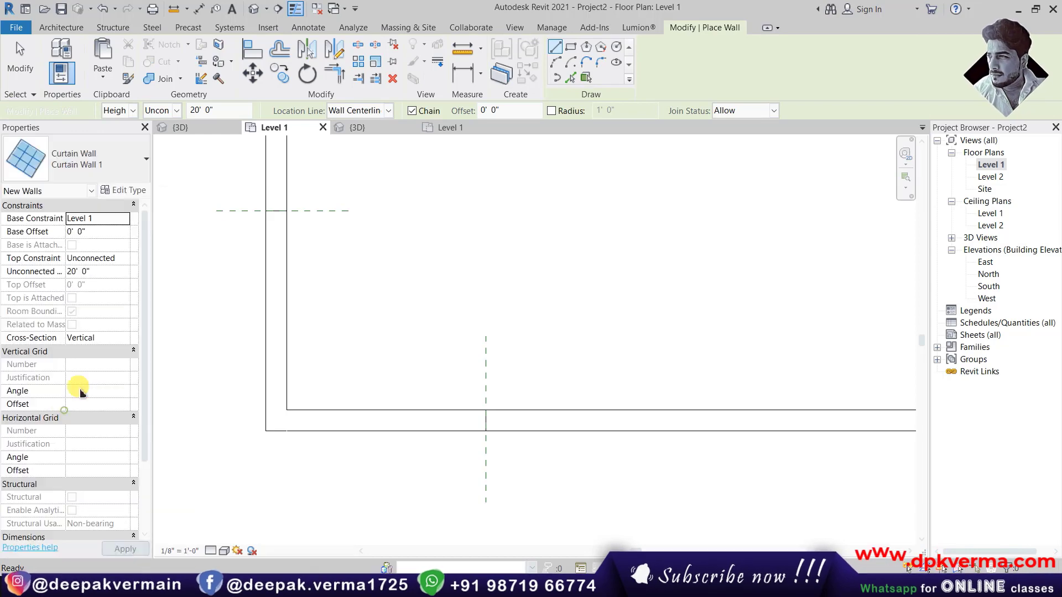
{"action": "left_click", "coordinate": [123, 191]}
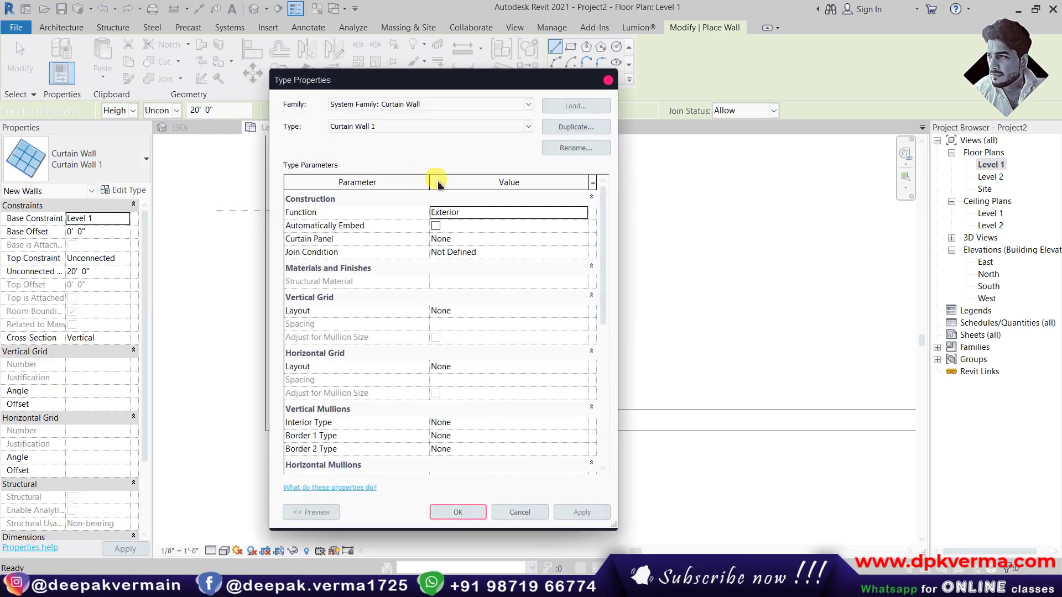
{"action": "left_click_drag", "start_coordinate": [474, 88], "coordinate": [493, 82]}
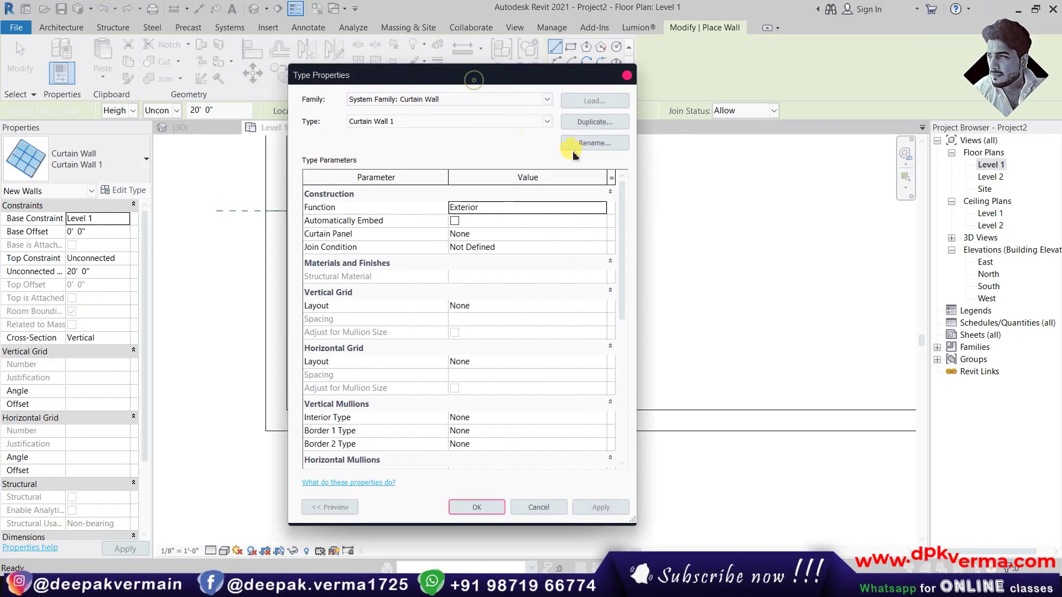
Duplicate the type as Curtain Wall 2, leaving the curtain panel set to None
{"action": "left_click", "coordinate": [594, 122]}
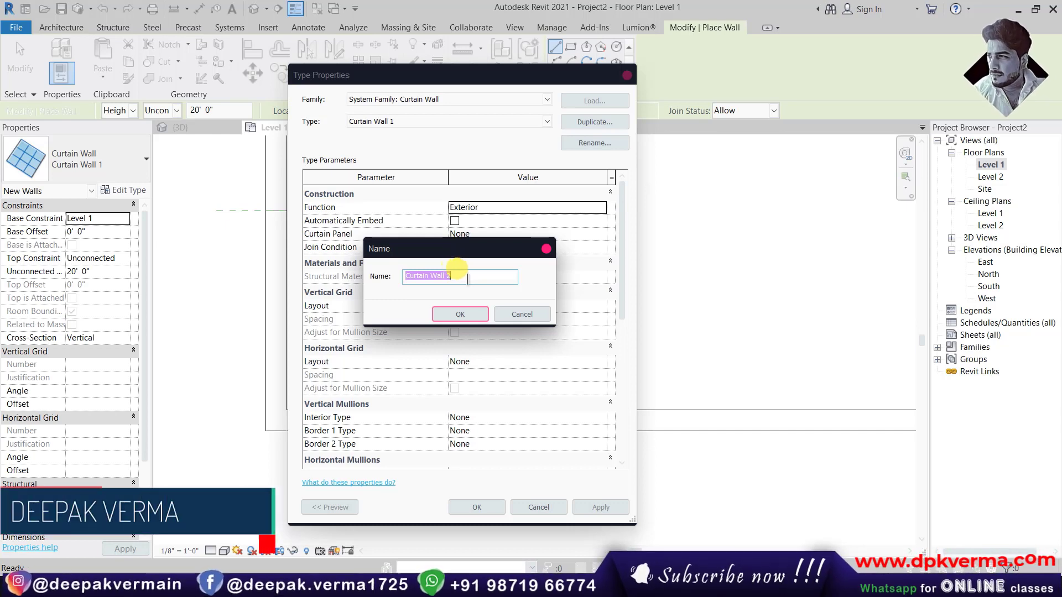
{"action": "left_click", "coordinate": [459, 314]}
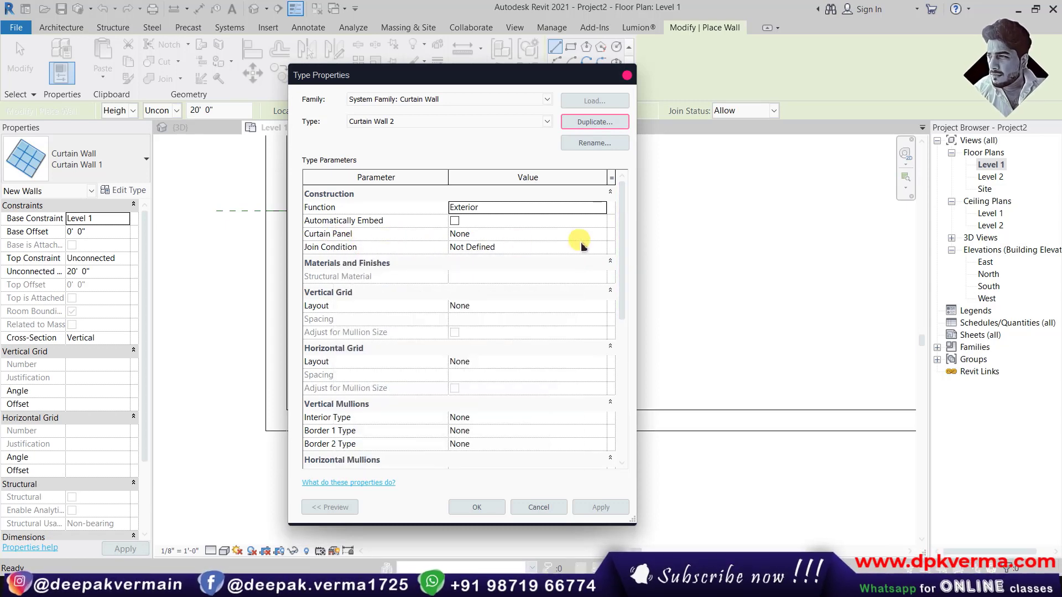
{"action": "left_click", "coordinate": [600, 233]}
{"action": "scroll", "coordinate": [592, 271], "scroll_direction": "down", "scroll_amount": 2}
{"action": "scroll", "coordinate": [584, 280], "scroll_direction": "down", "scroll_amount": 2}
{"action": "scroll", "coordinate": [581, 288], "scroll_direction": "down", "scroll_amount": 2}
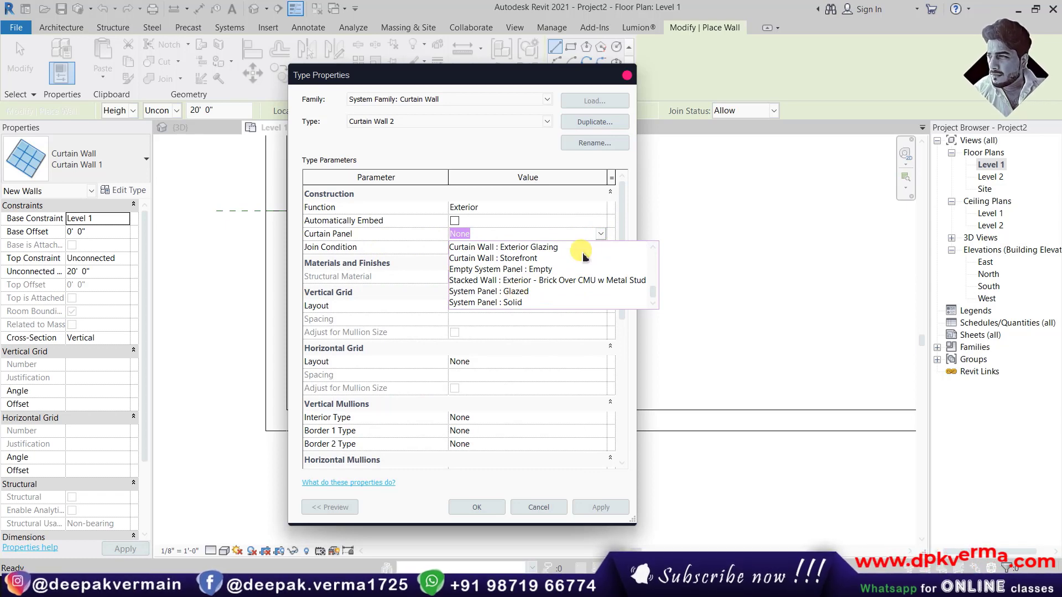
{"action": "left_click", "coordinate": [635, 194]}
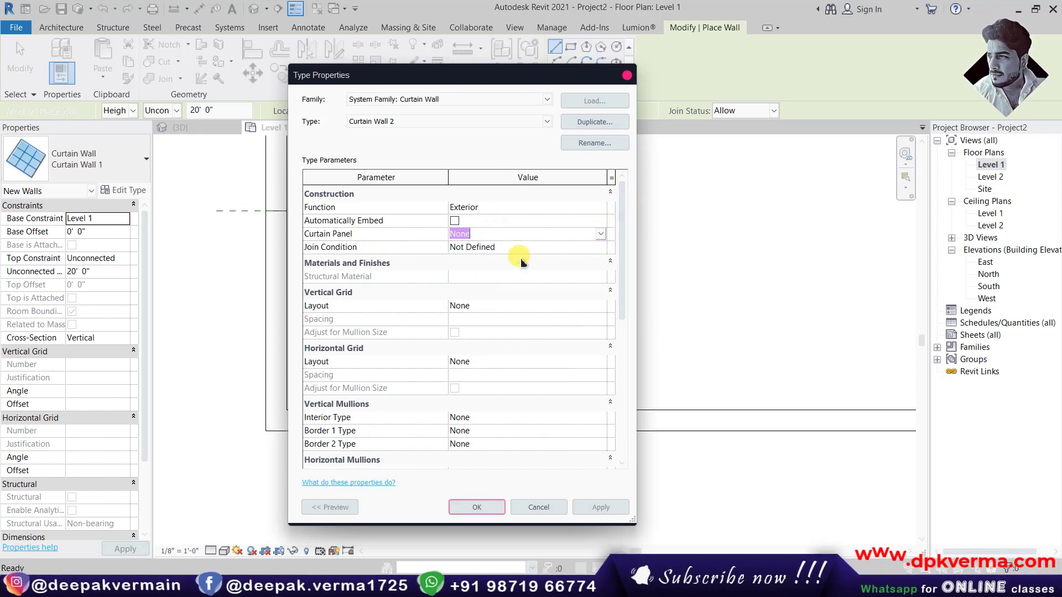
{"action": "left_click_drag", "start_coordinate": [624, 248], "coordinate": [628, 408]}
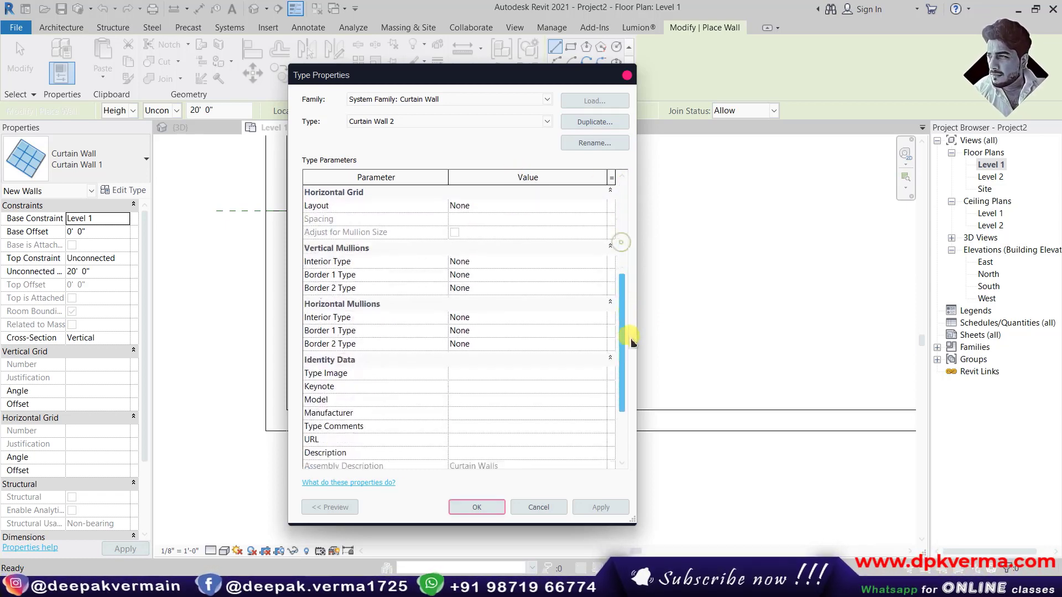
{"action": "scroll", "coordinate": [442, 293], "scroll_direction": "up", "scroll_amount": 2}
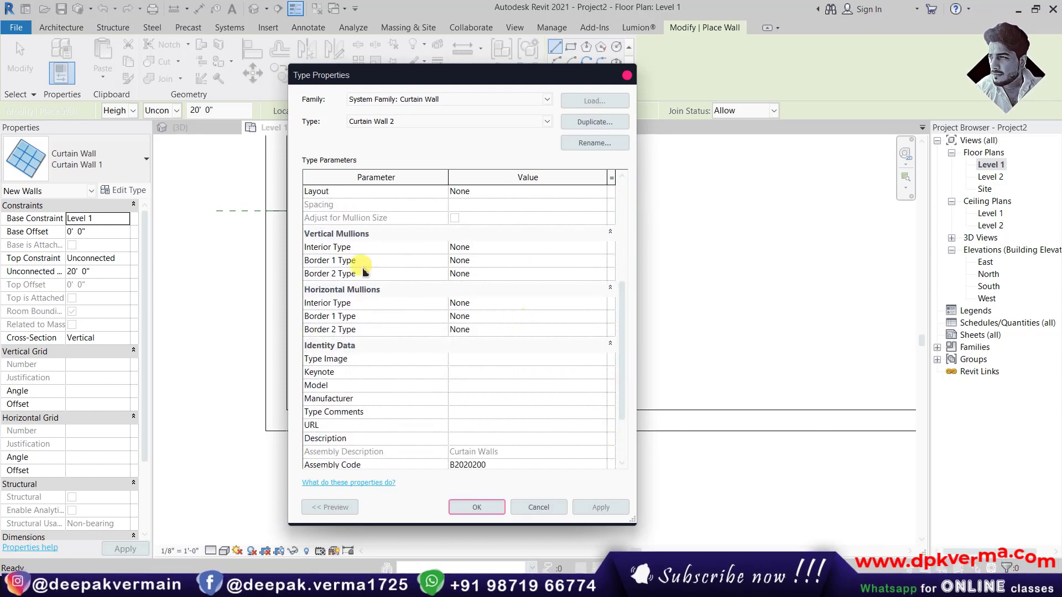
Set the vertical Interior, Border 1 and Border 2 mullions to Rectangular 1.5" x 2.5"
{"action": "left_click", "coordinate": [601, 247]}
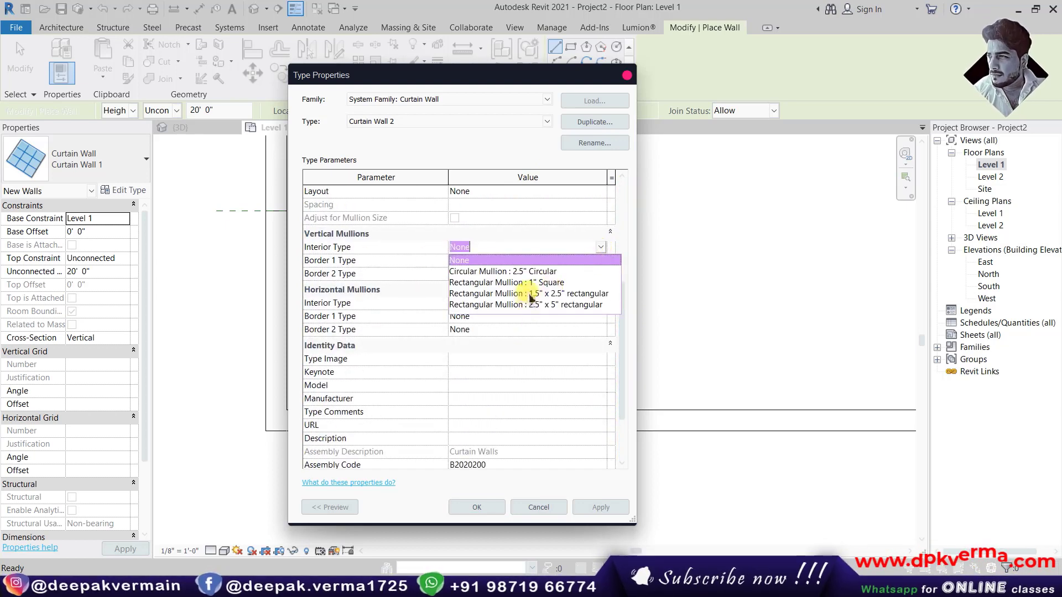
{"action": "left_click", "coordinate": [563, 296]}
{"action": "left_click", "coordinate": [608, 263]}
{"action": "left_click", "coordinate": [600, 261]}
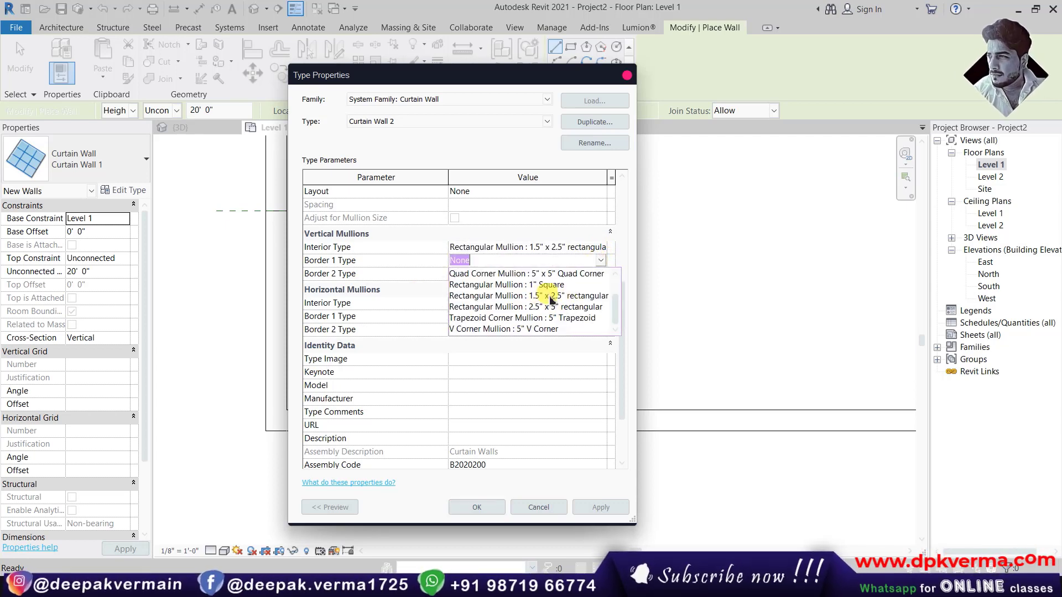
{"action": "left_click", "coordinate": [545, 297]}
{"action": "left_click", "coordinate": [598, 274]}
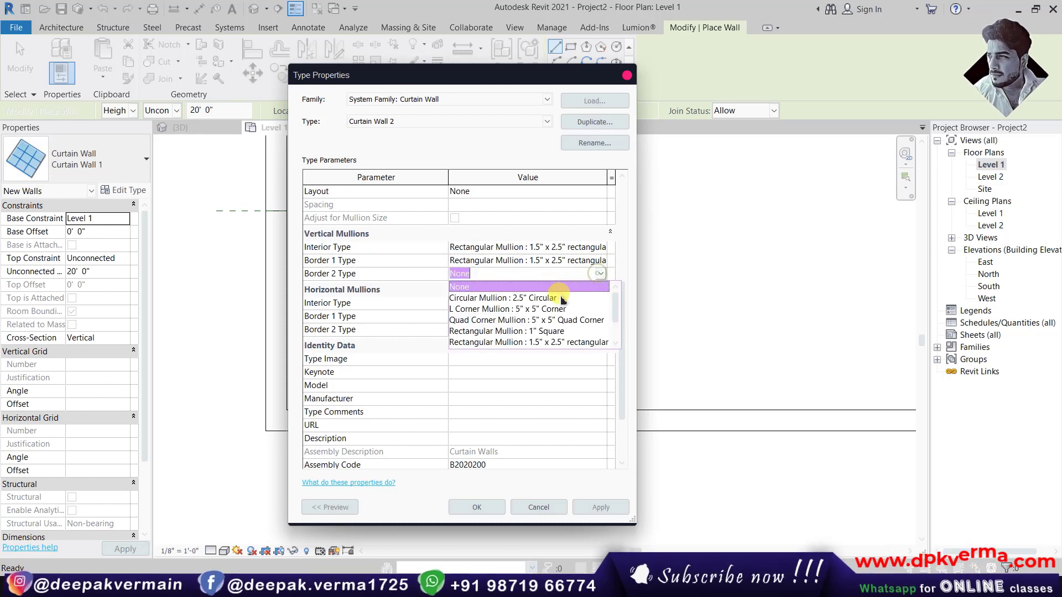
{"action": "left_click", "coordinate": [534, 342]}
Set the horizontal Interior and both Border mullions to Rectangular 1.5" x 2.5" and confirm
{"action": "left_click", "coordinate": [601, 302]}
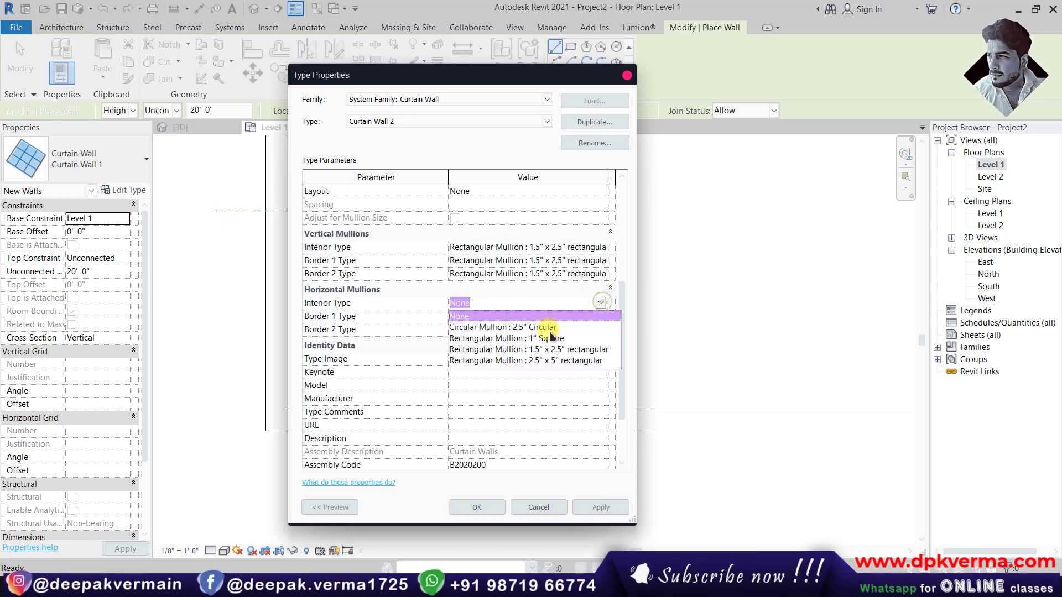
{"action": "left_click", "coordinate": [536, 350]}
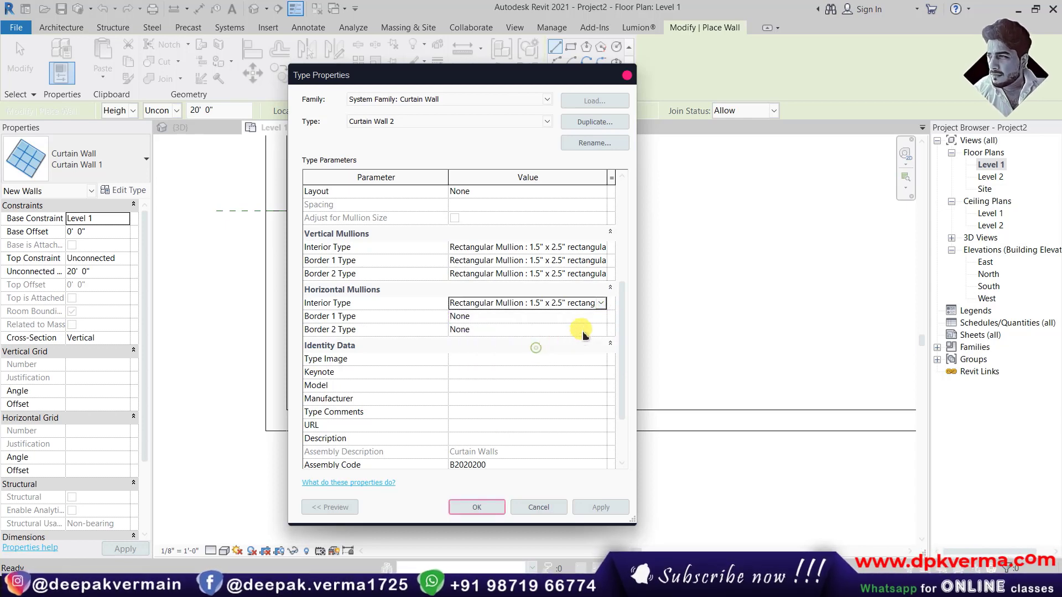
{"action": "left_click", "coordinate": [601, 316]}
{"action": "left_click", "coordinate": [545, 384]}
{"action": "left_click", "coordinate": [600, 329]}
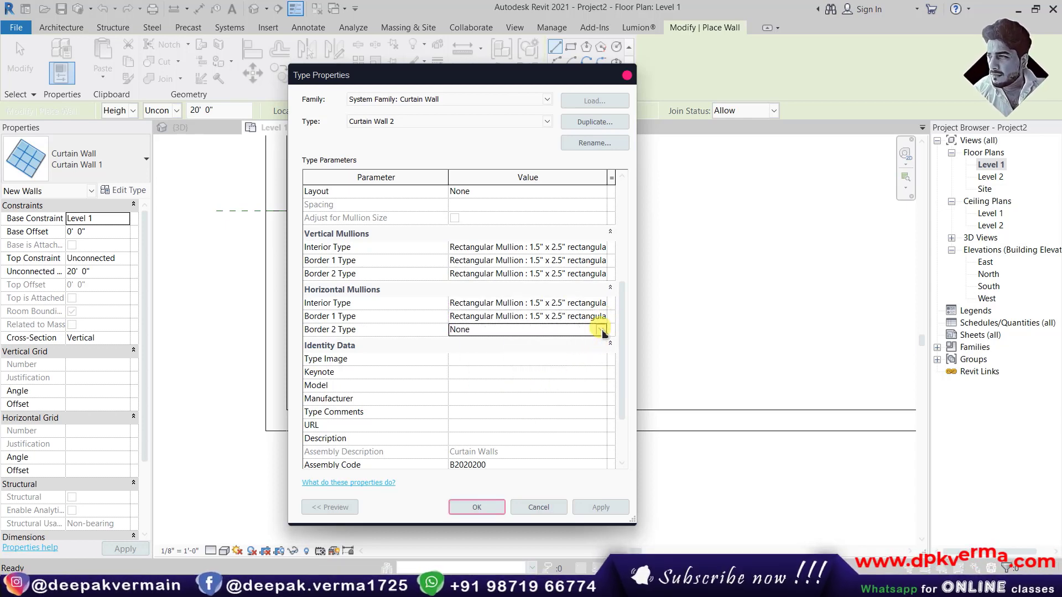
{"action": "left_click", "coordinate": [551, 397]}
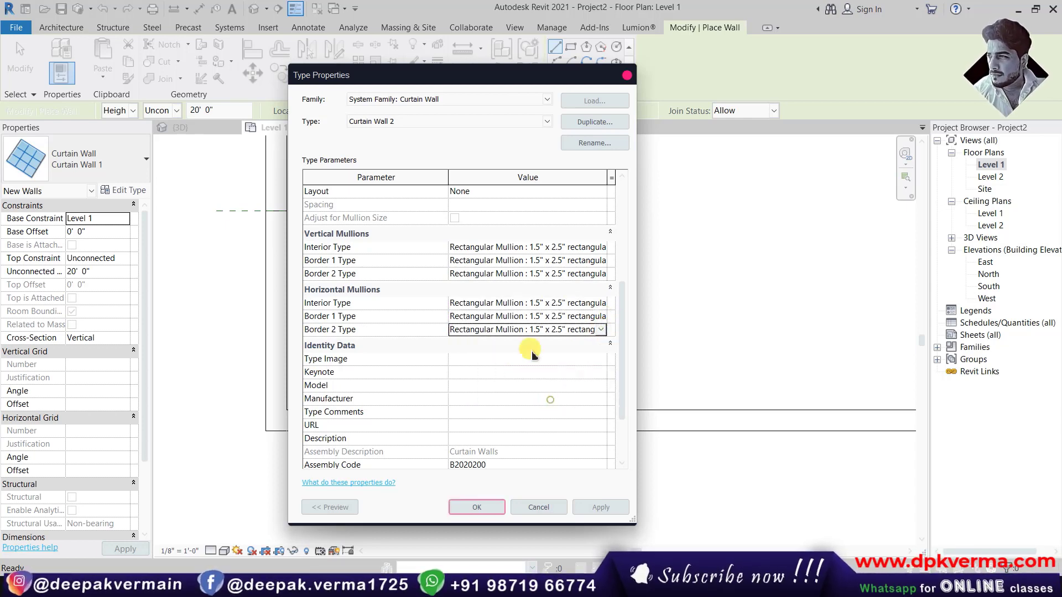
{"action": "left_click", "coordinate": [477, 508]}
{"action": "type", "text": "1"}
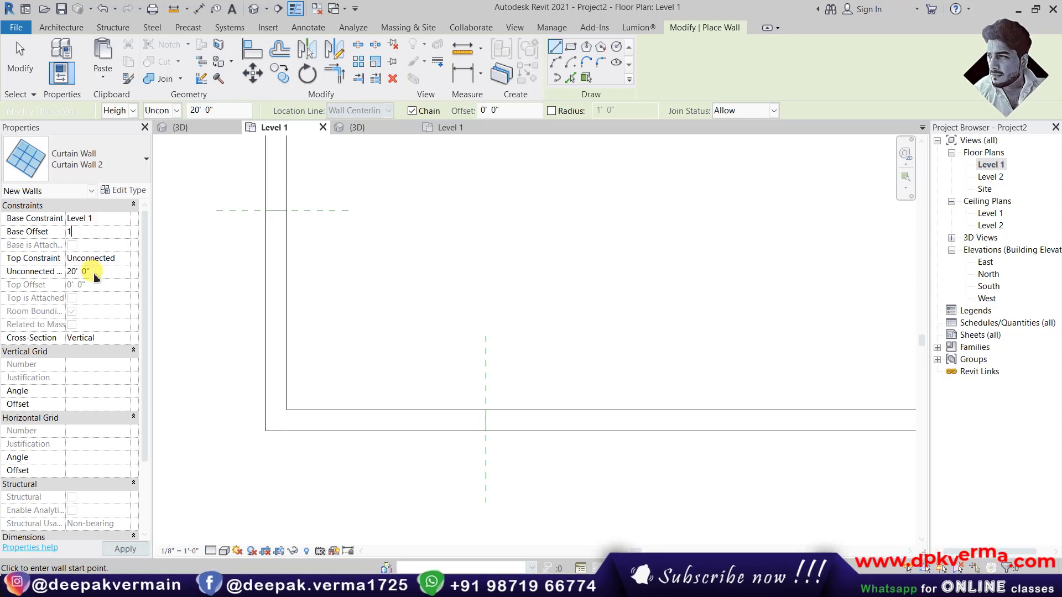
Set the wall's Top Constraint to Level 2 with the 1' base and -1' top offsets
{"action": "left_click", "coordinate": [124, 259]}
{"action": "left_click", "coordinate": [102, 290]}
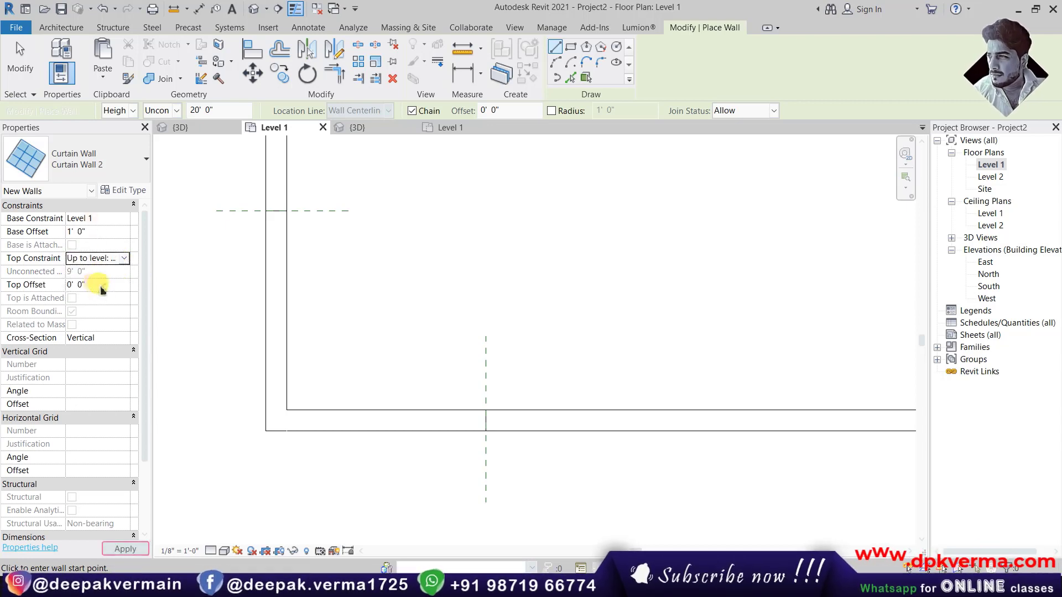
{"action": "type", "text": "-1"}
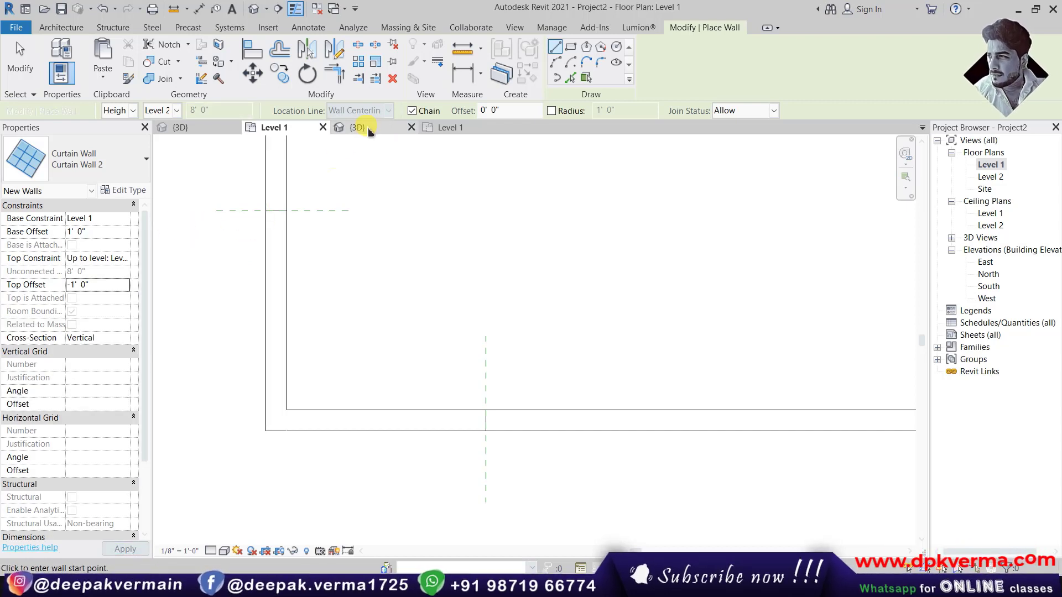
{"action": "type", "text": "="}
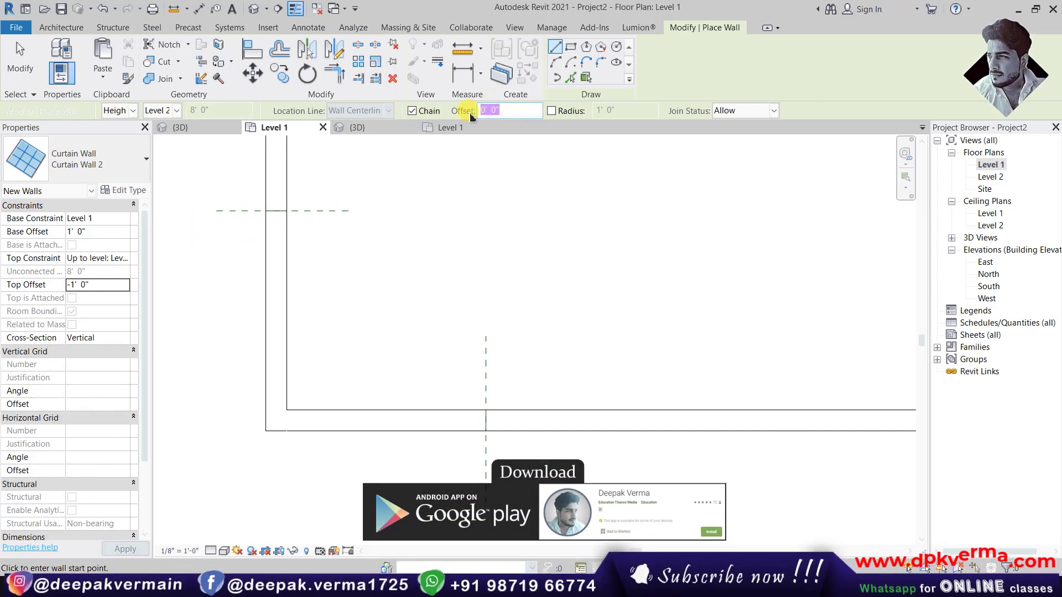
{"action": "type", "text": "2"}
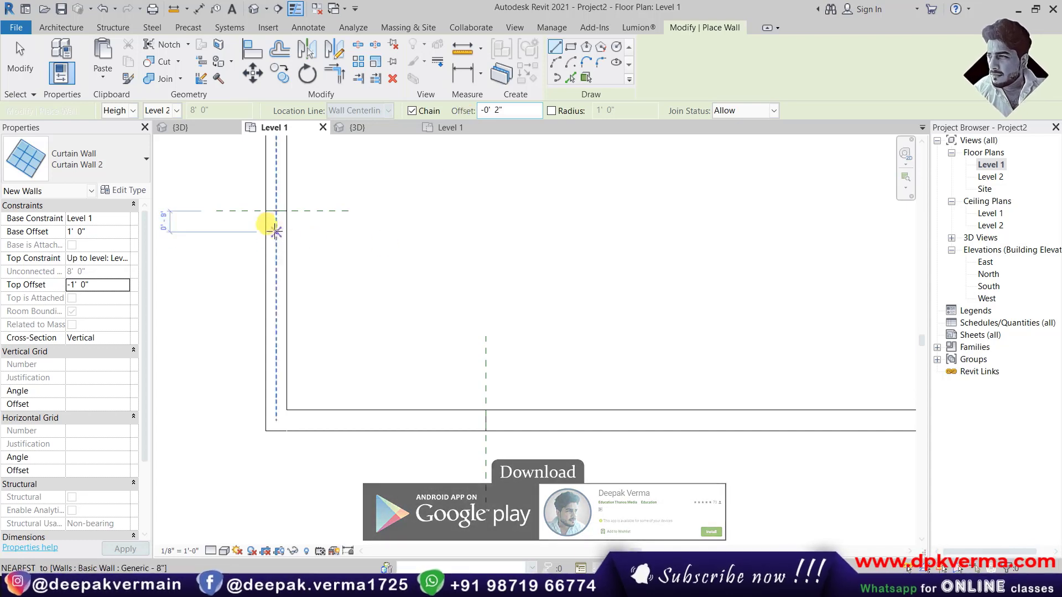
Draw the curtain wall down the left wall to the corner, then along the bottom wall
{"action": "left_click", "coordinate": [265, 210]}
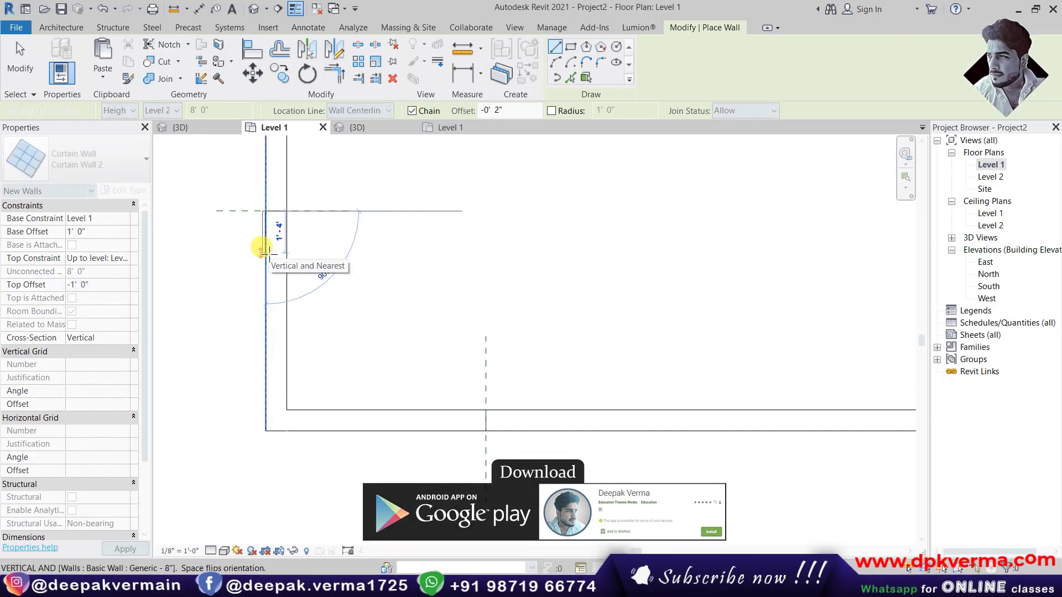
{"action": "scroll", "coordinate": [260, 288], "scroll_direction": "up", "scroll_amount": 1}
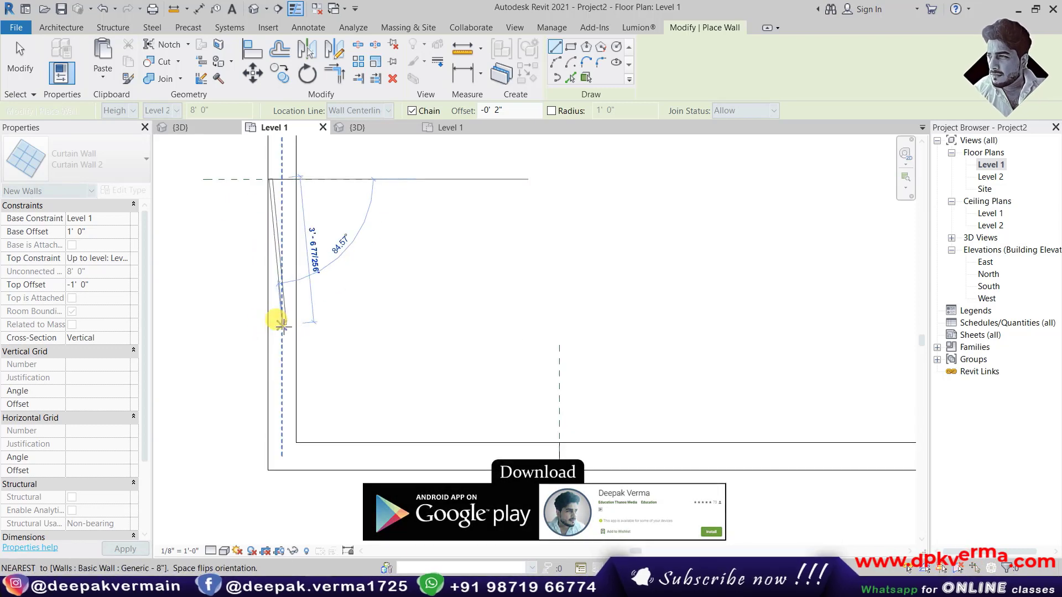
{"action": "scroll", "coordinate": [269, 401], "scroll_direction": "up", "scroll_amount": 1}
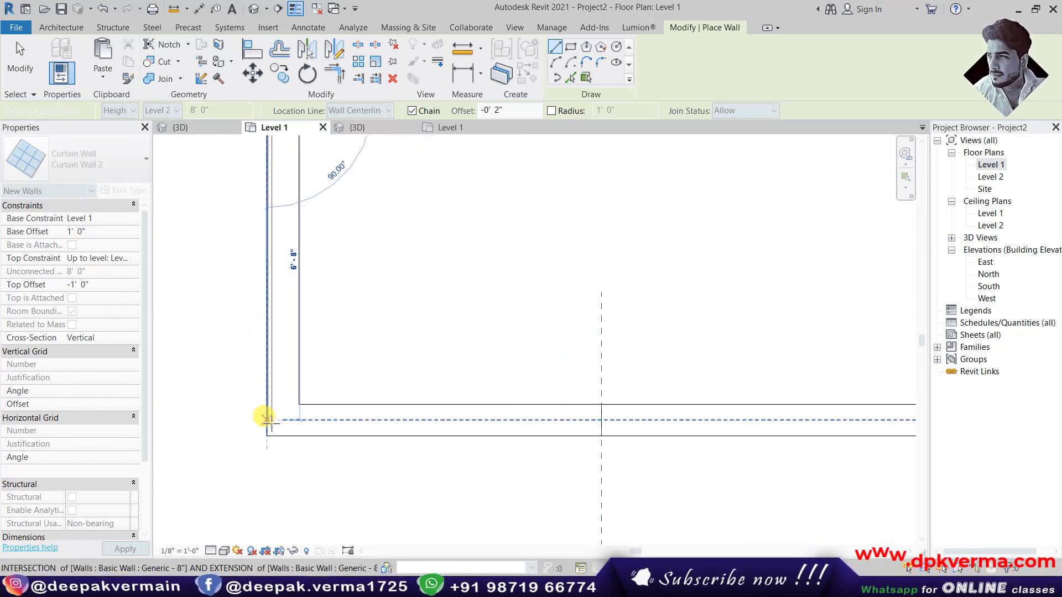
{"action": "left_click", "coordinate": [265, 435]}
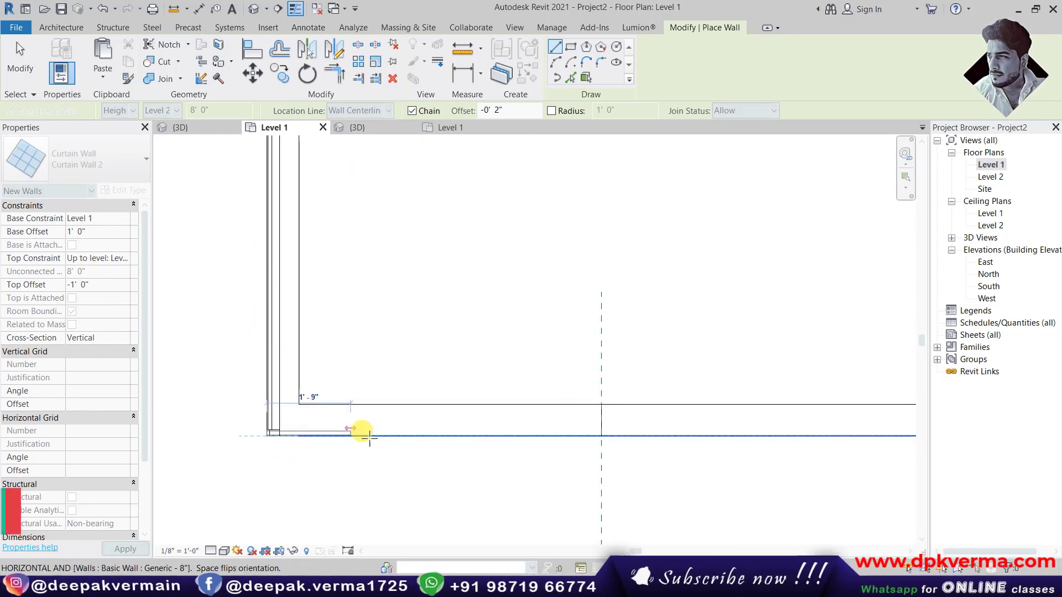
{"action": "left_click", "coordinate": [601, 436]}
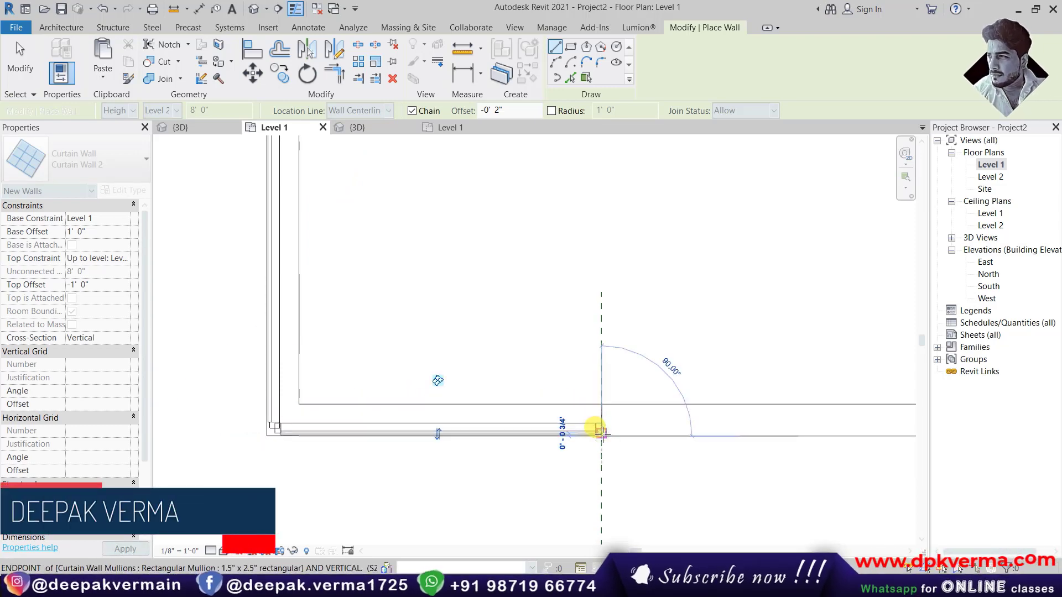
{"action": "key", "text": "Escape"}
{"action": "key", "text": "Escape"}
Switch to the {3D} view and zoom in on the window's corner mullions
{"action": "left_click", "coordinate": [254, 8]}
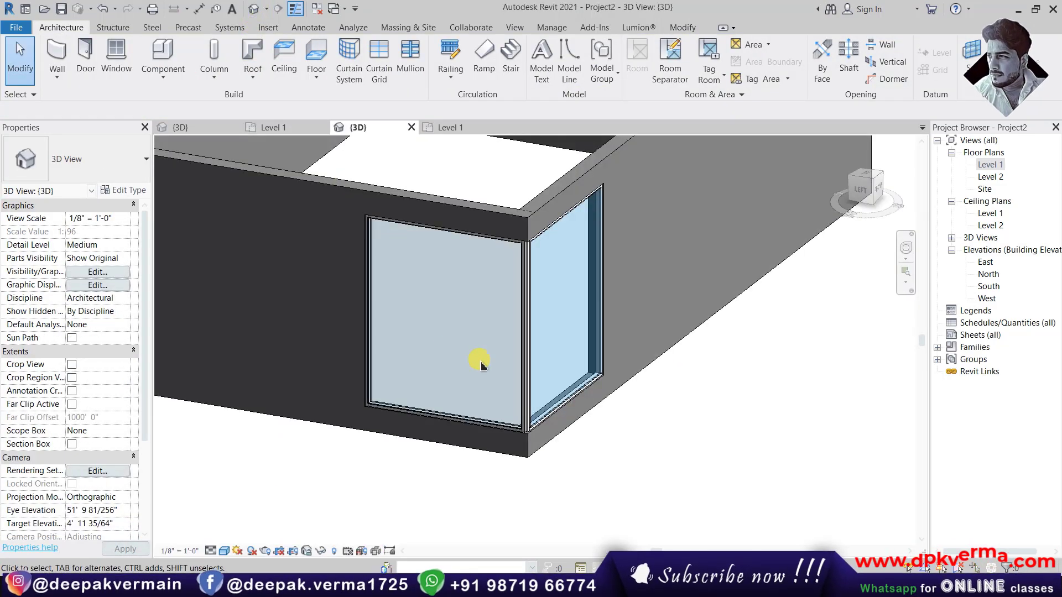
{"action": "scroll", "coordinate": [476, 360], "scroll_direction": "up", "scroll_amount": 3}
{"action": "scroll", "coordinate": [522, 438], "scroll_direction": "up", "scroll_amount": 2}
{"action": "scroll", "coordinate": [768, 295], "scroll_direction": "up", "scroll_amount": 2}
{"action": "scroll", "coordinate": [768, 296], "scroll_direction": "down", "scroll_amount": 2}
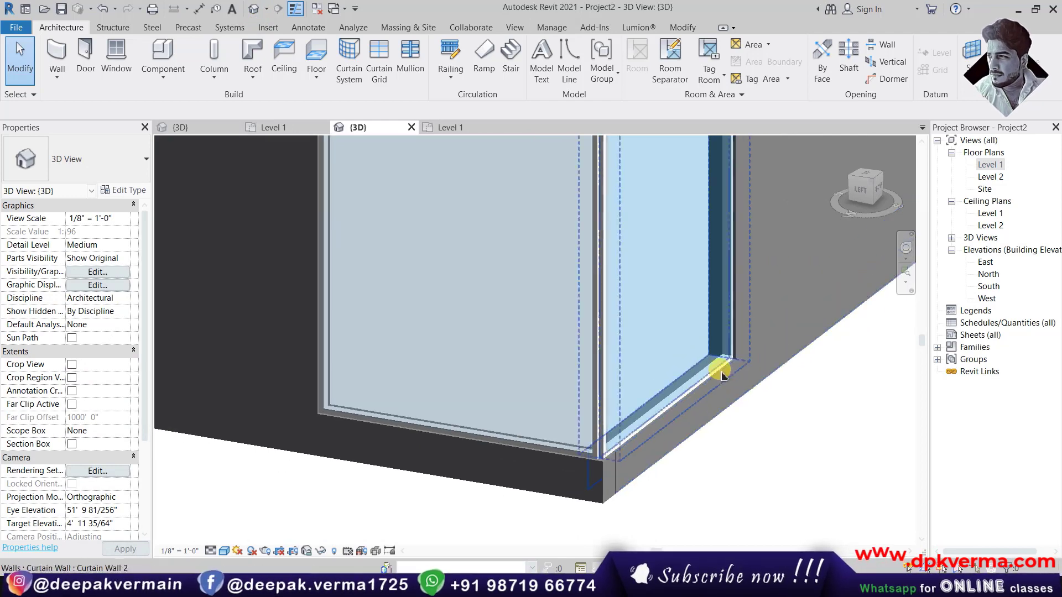
{"action": "scroll", "coordinate": [711, 363], "scroll_direction": "down", "scroll_amount": 3}
{"action": "mouse_move", "coordinate": [711, 355]}
{"action": "middle_mouse_down", "text": "shift"}
{"action": "mouse_move", "coordinate": [635, 268]}
{"action": "mouse_move", "coordinate": [444, 324]}
{"action": "middle_mouse_up", "text": "shift"}
{"action": "scroll", "coordinate": [444, 323], "scroll_direction": "up", "scroll_amount": 2}
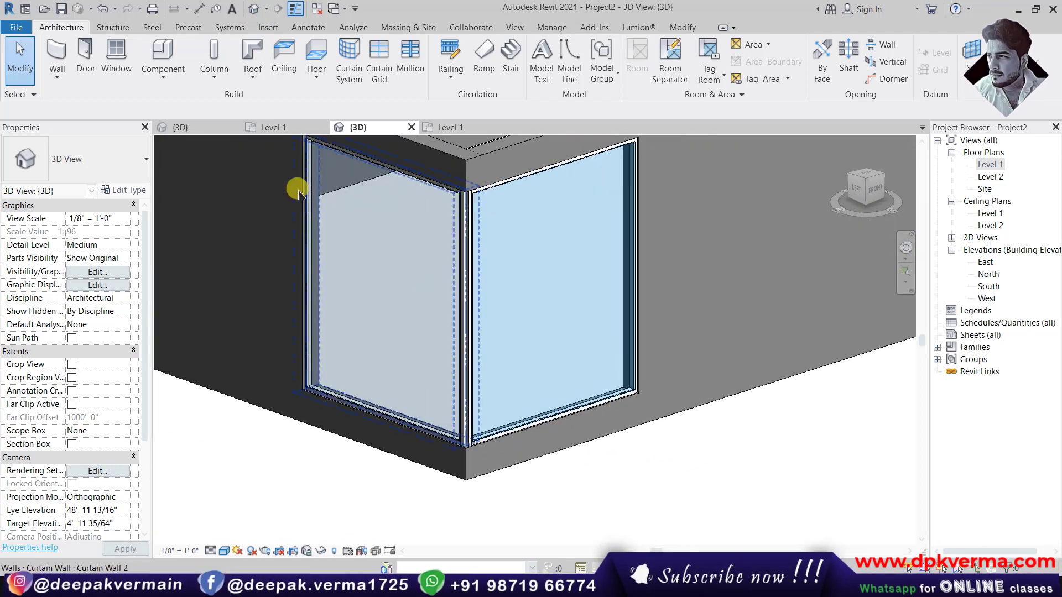
{"action": "scroll", "coordinate": [355, 313], "scroll_direction": "up", "scroll_amount": 1}
{"action": "scroll", "coordinate": [476, 506], "scroll_direction": "up", "scroll_amount": 2}
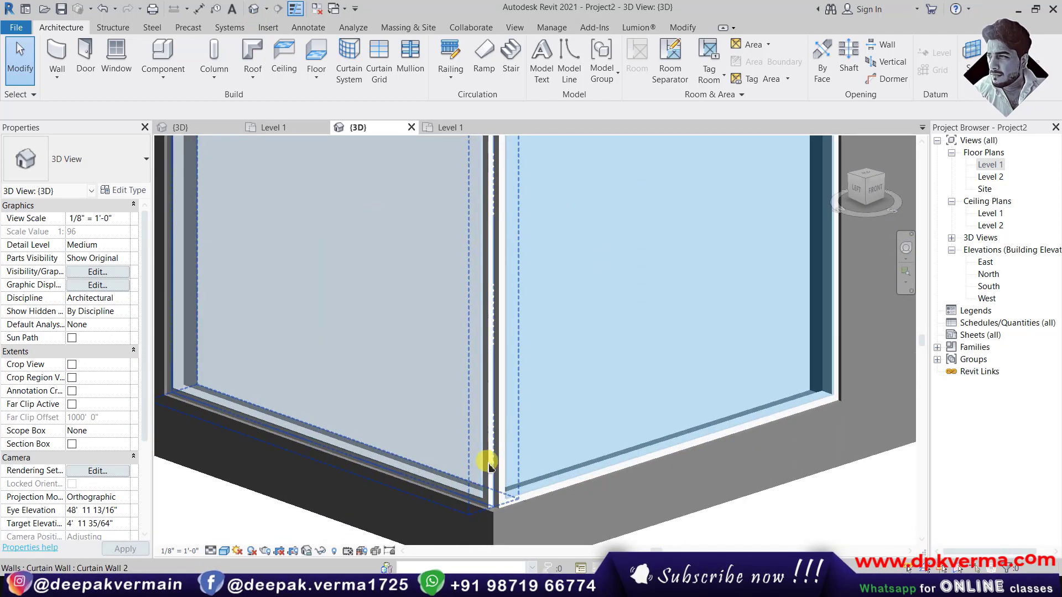
{"action": "scroll", "coordinate": [498, 463], "scroll_direction": "up", "scroll_amount": 2}
{"action": "middle_click_drag", "start_coordinate": [456, 400], "coordinate": [414, 355]}
{"action": "scroll", "coordinate": [415, 356], "scroll_direction": "up", "scroll_amount": 1}
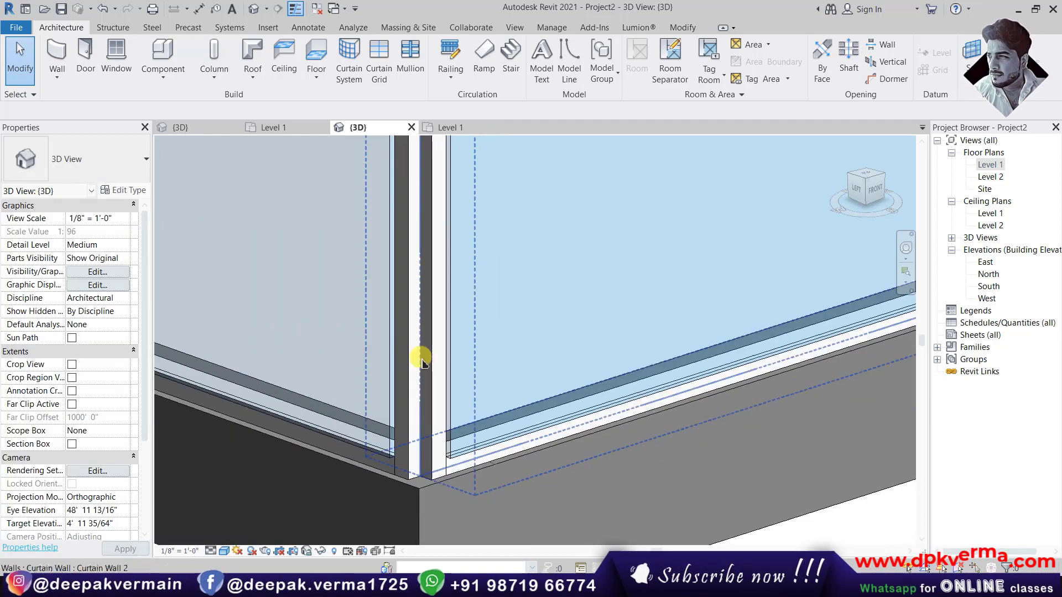
Select the extra corner mullion, unpin it, and delete it
{"action": "left_click", "coordinate": [409, 354]}
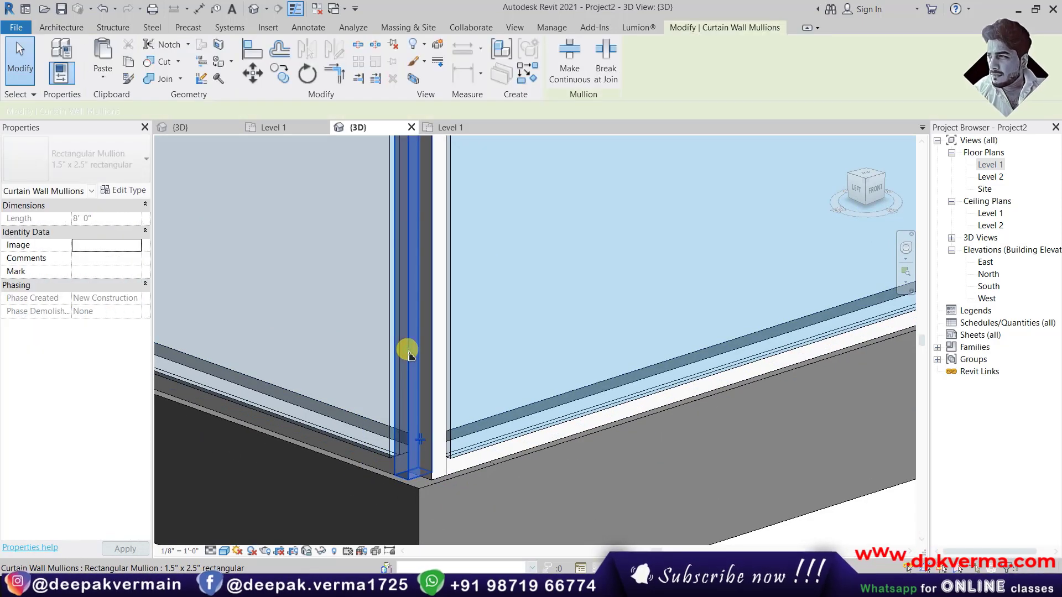
{"action": "scroll", "coordinate": [415, 320], "scroll_direction": "down", "scroll_amount": 1}
{"action": "middle_click_drag", "start_coordinate": [415, 320], "coordinate": [443, 391]}
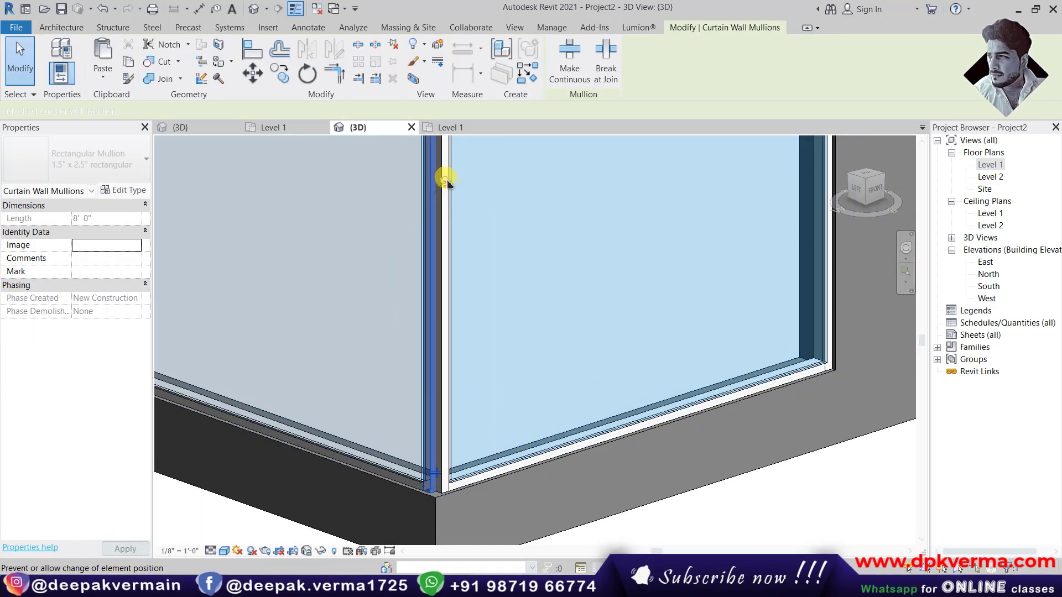
{"action": "left_click", "coordinate": [444, 179]}
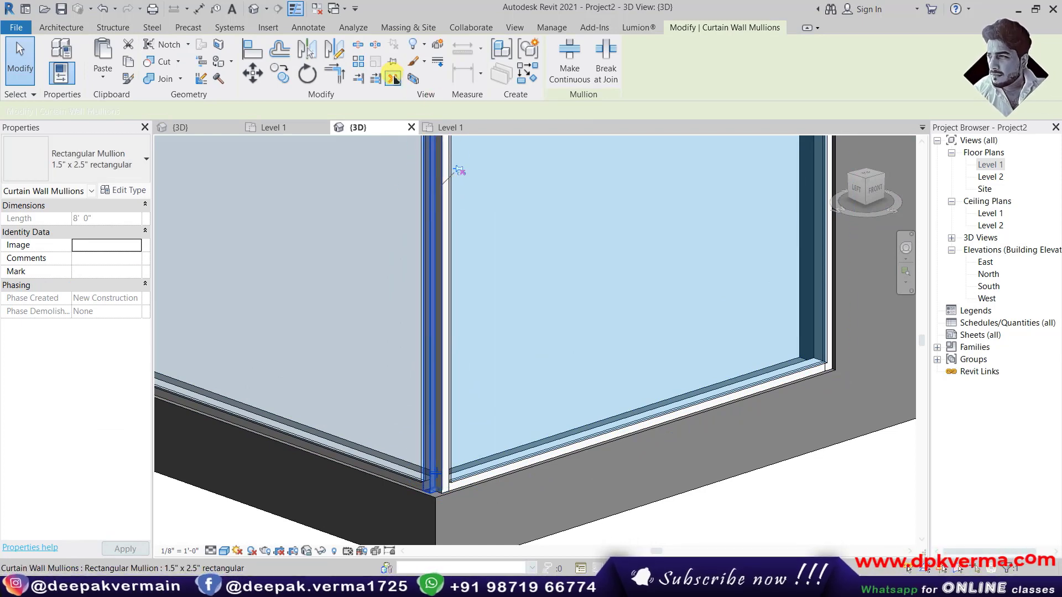
{"action": "key", "text": "Delete"}
Select the remaining corner mullion and pan to show the whole window corner
{"action": "scroll", "coordinate": [453, 445], "scroll_direction": "up", "scroll_amount": 2}
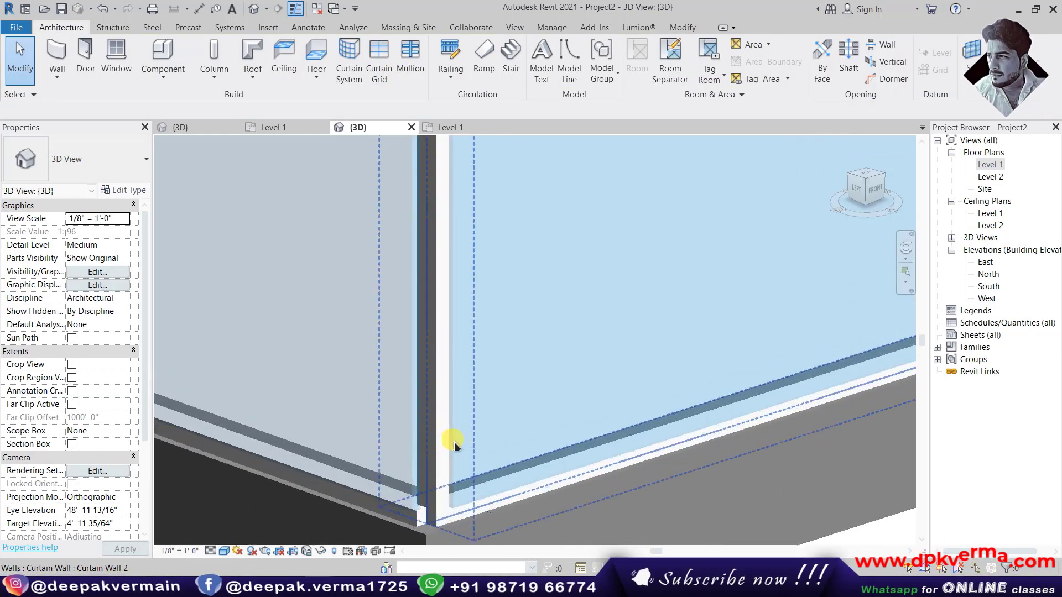
{"action": "left_click", "coordinate": [434, 380]}
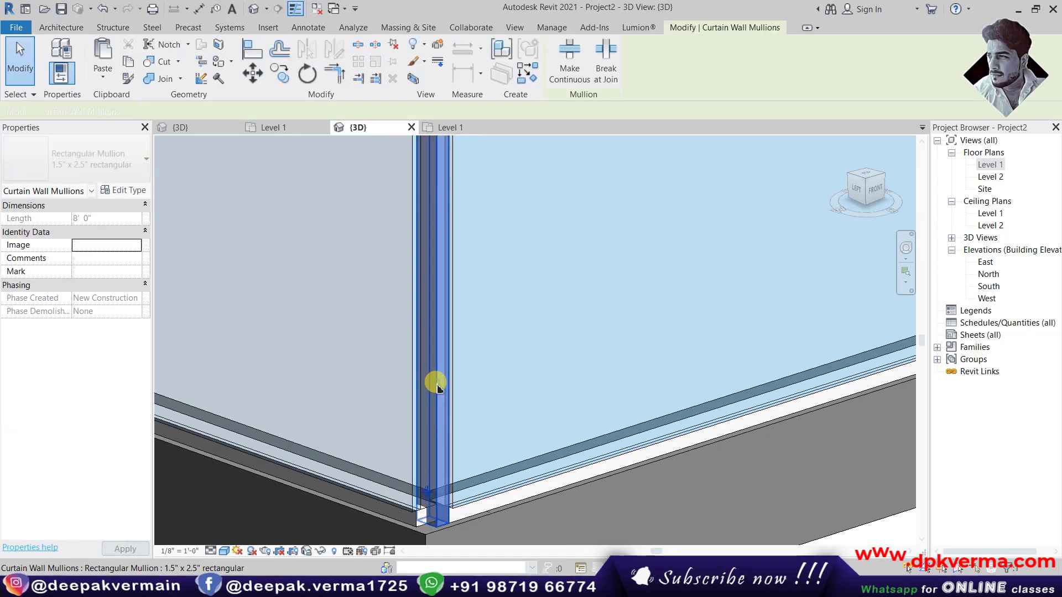
{"action": "scroll", "coordinate": [434, 380], "scroll_direction": "down", "scroll_amount": 1}
{"action": "scroll", "coordinate": [434, 332], "scroll_direction": "down", "scroll_amount": 1}
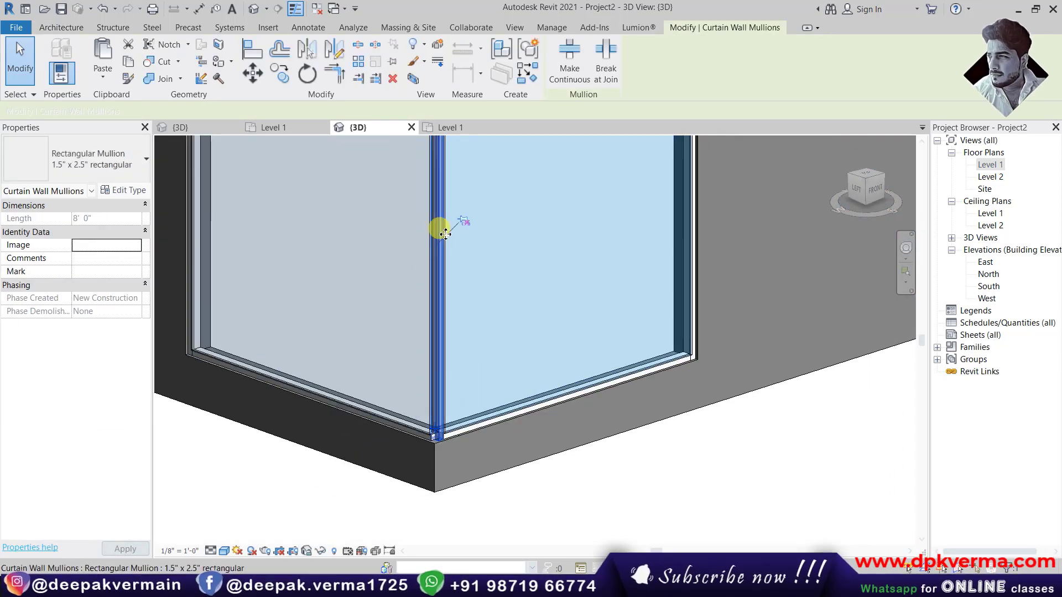
{"action": "middle_click_drag", "start_coordinate": [387, 254], "coordinate": [414, 307]}
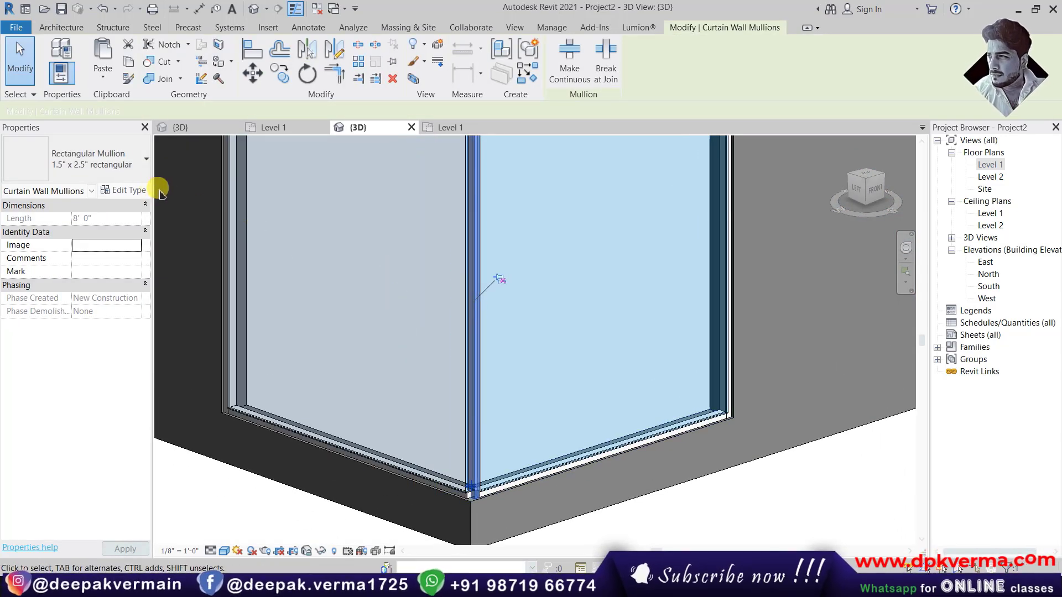
Change the corner mullion to the L Corner Mullion 5" x 5" Corner type
{"action": "left_click", "coordinate": [127, 193]}
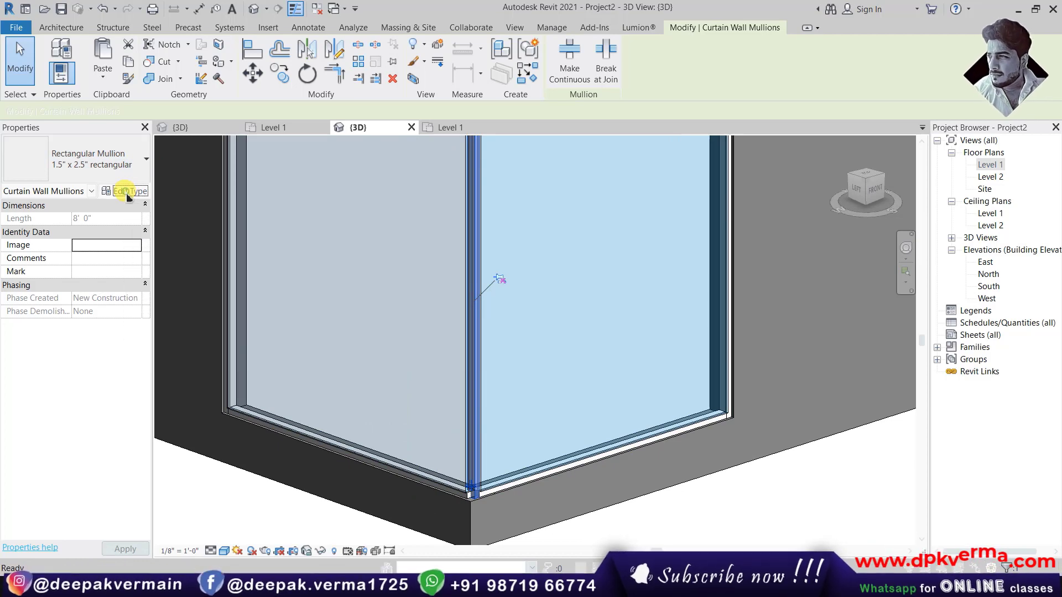
{"action": "key", "text": "Escape"}
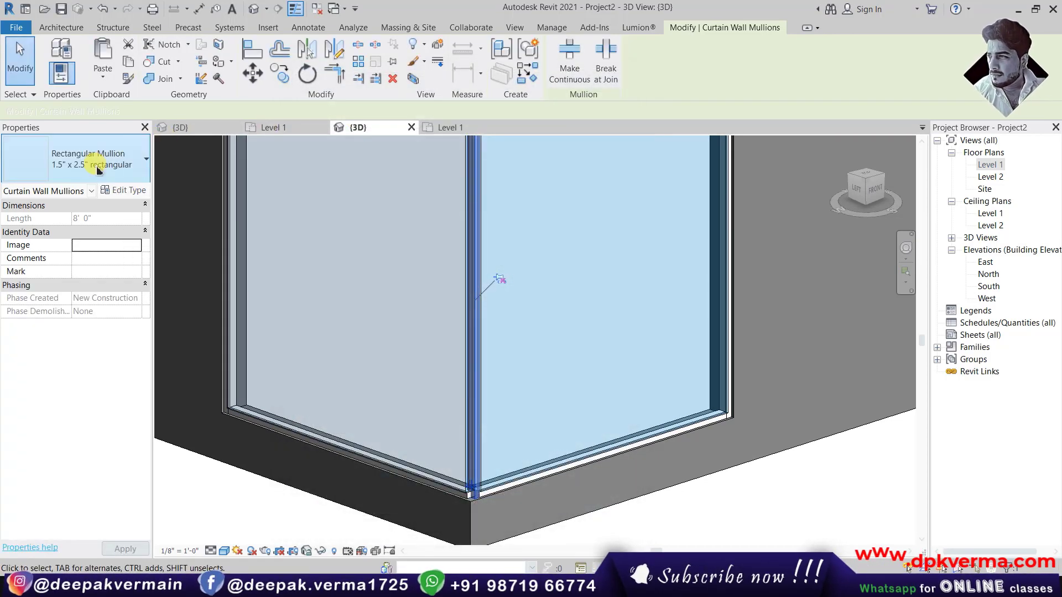
{"action": "left_click", "coordinate": [88, 160]}
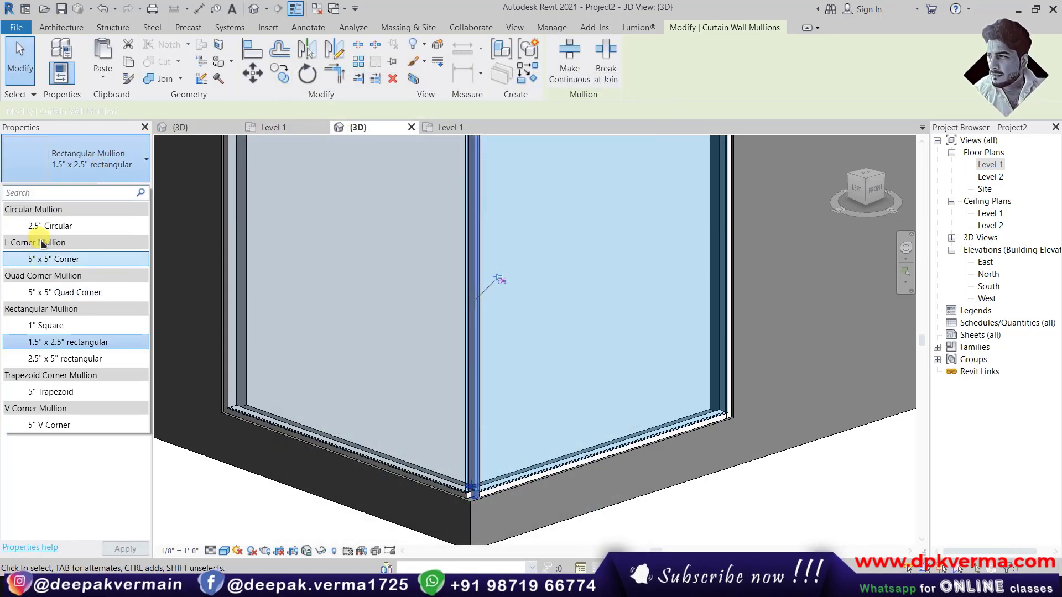
{"action": "left_click", "coordinate": [65, 258]}
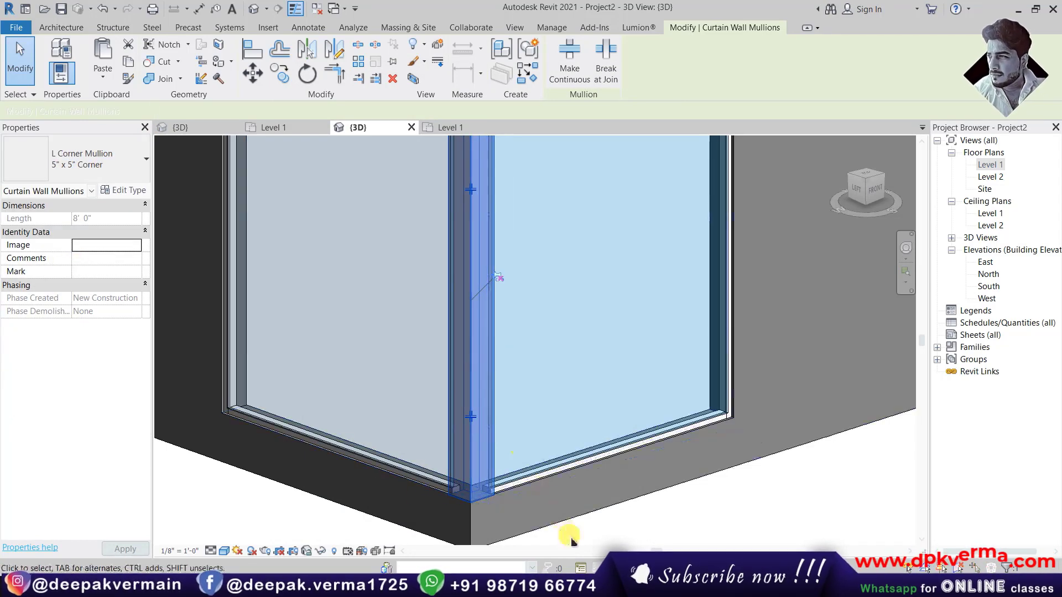
Orbit to view the corner from the left and reselect the L corner mullion
{"action": "key", "text": "Escape"}
{"action": "mouse_move", "coordinate": [545, 520]}
{"action": "middle_mouse_down", "text": "shift"}
{"action": "mouse_move", "coordinate": [474, 505]}
{"action": "mouse_move", "coordinate": [486, 481]}
{"action": "mouse_move", "coordinate": [641, 406]}
{"action": "mouse_move", "coordinate": [523, 426]}
{"action": "middle_mouse_up", "text": "shift"}
{"action": "scroll", "coordinate": [524, 426], "scroll_direction": "up", "scroll_amount": 2}
{"action": "scroll", "coordinate": [542, 410], "scroll_direction": "up", "scroll_amount": 2}
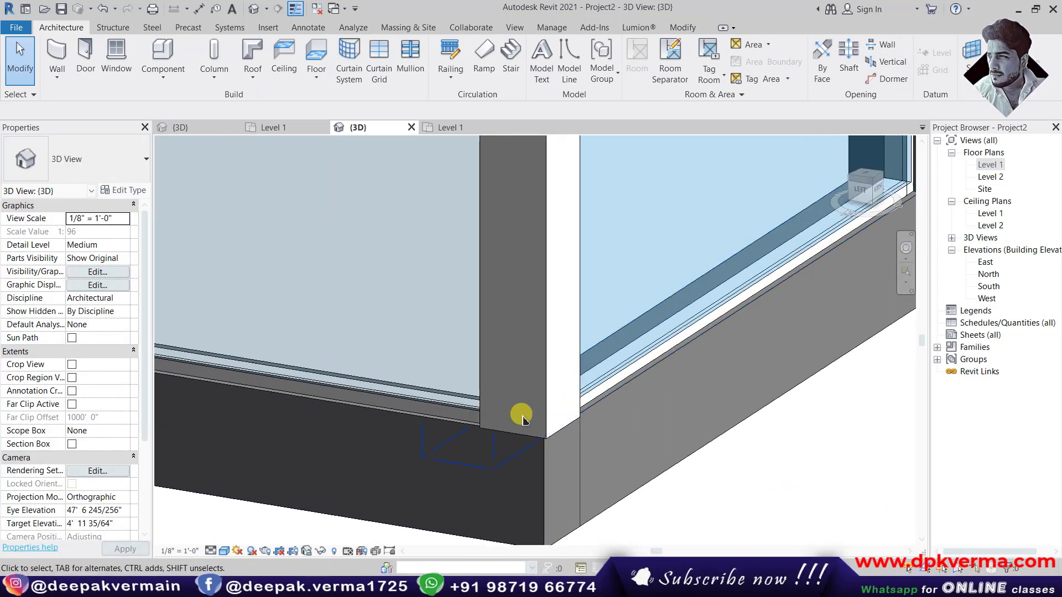
{"action": "scroll", "coordinate": [570, 418], "scroll_direction": "up", "scroll_amount": 1}
{"action": "scroll", "coordinate": [548, 431], "scroll_direction": "down", "scroll_amount": 2}
{"action": "scroll", "coordinate": [524, 434], "scroll_direction": "down", "scroll_amount": 2}
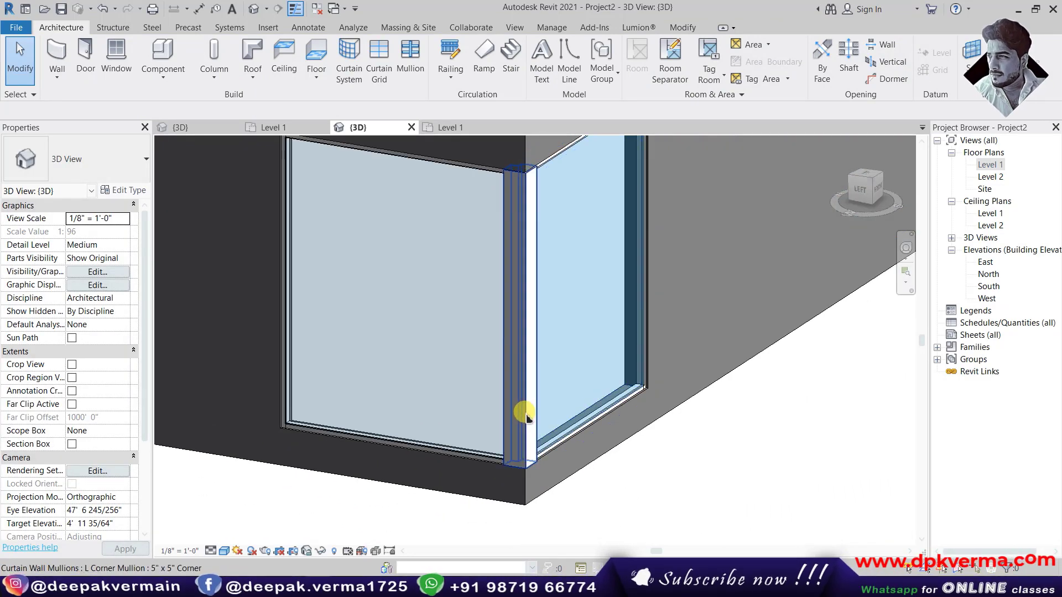
{"action": "left_click", "coordinate": [530, 415]}
Duplicate the corner mullion type as 2" x 2" and set Leg 1 and Leg 2 to 2"
{"action": "left_click", "coordinate": [130, 191]}
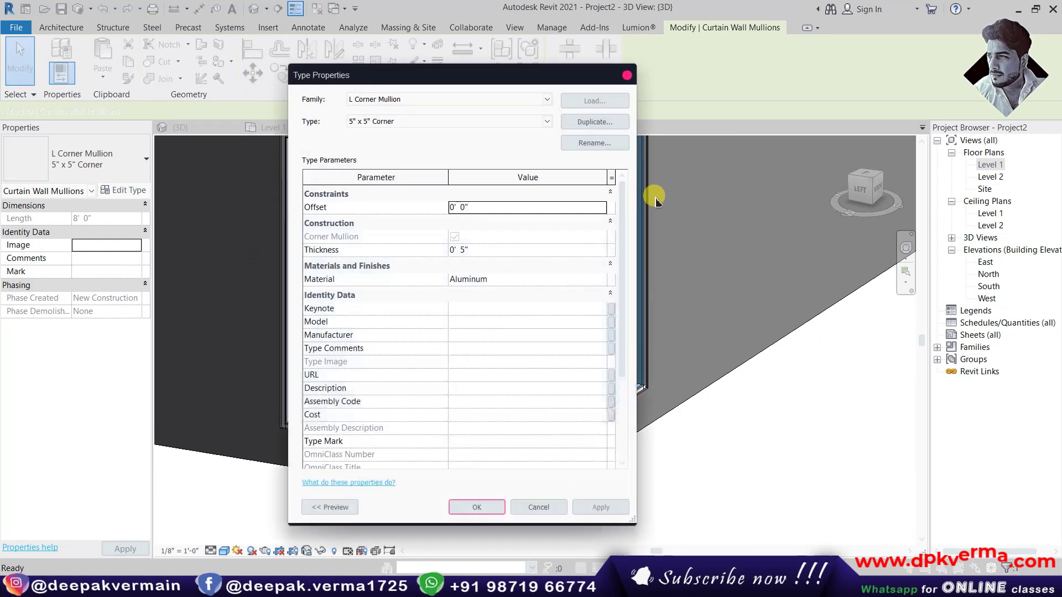
{"action": "left_click", "coordinate": [594, 124]}
{"action": "type", "text": "2\" x 2\""}
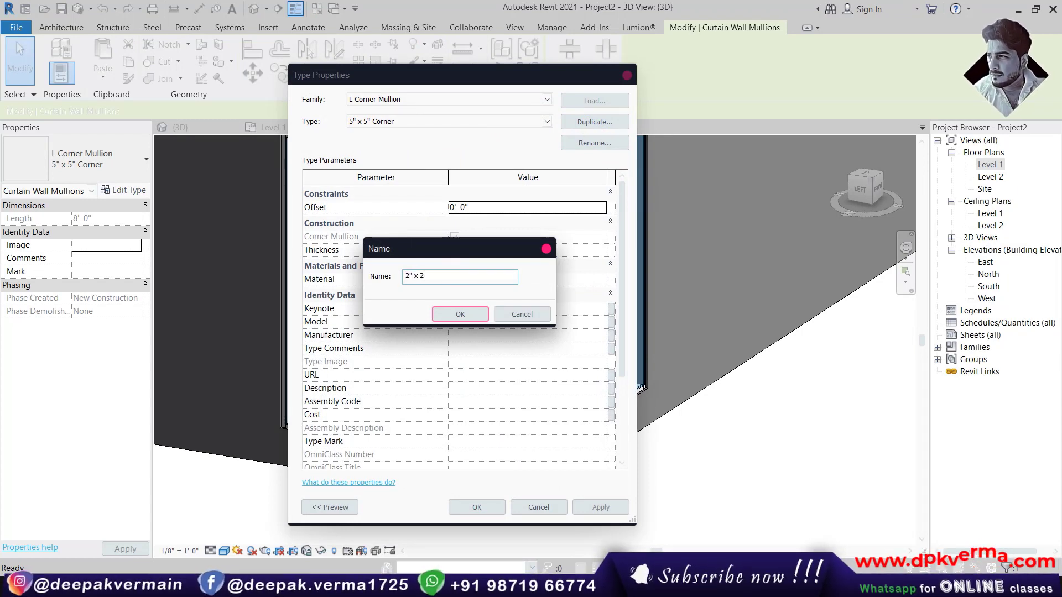
{"action": "left_click", "coordinate": [457, 313]}
{"action": "scroll", "coordinate": [622, 296], "scroll_direction": "down", "scroll_amount": 3}
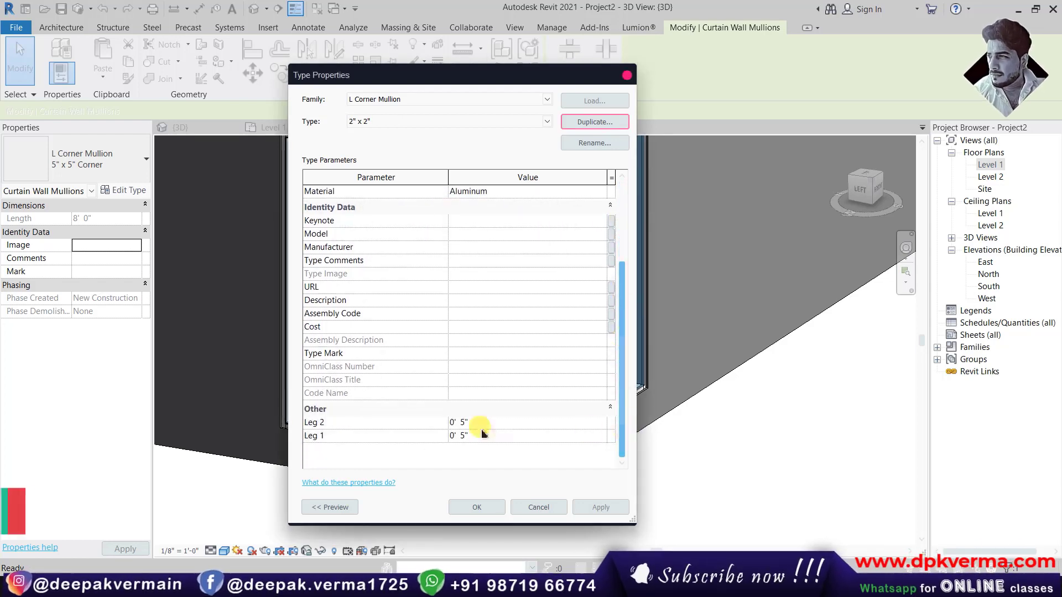
{"action": "left_click", "coordinate": [466, 421]}
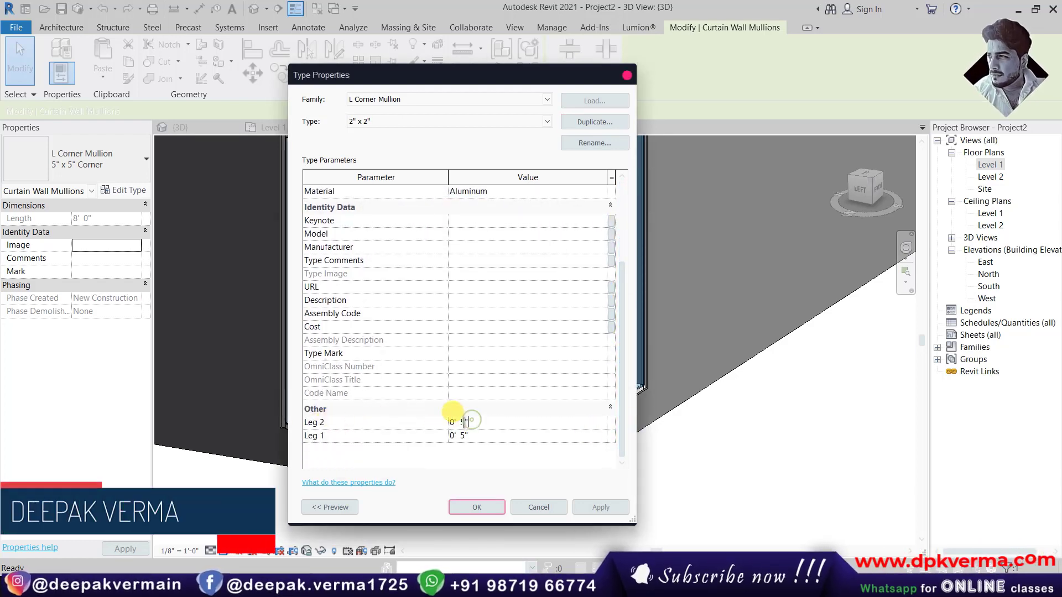
{"action": "type", "text": "2"}
{"action": "left_click", "coordinate": [462, 440]}
{"action": "type", "text": "2"}
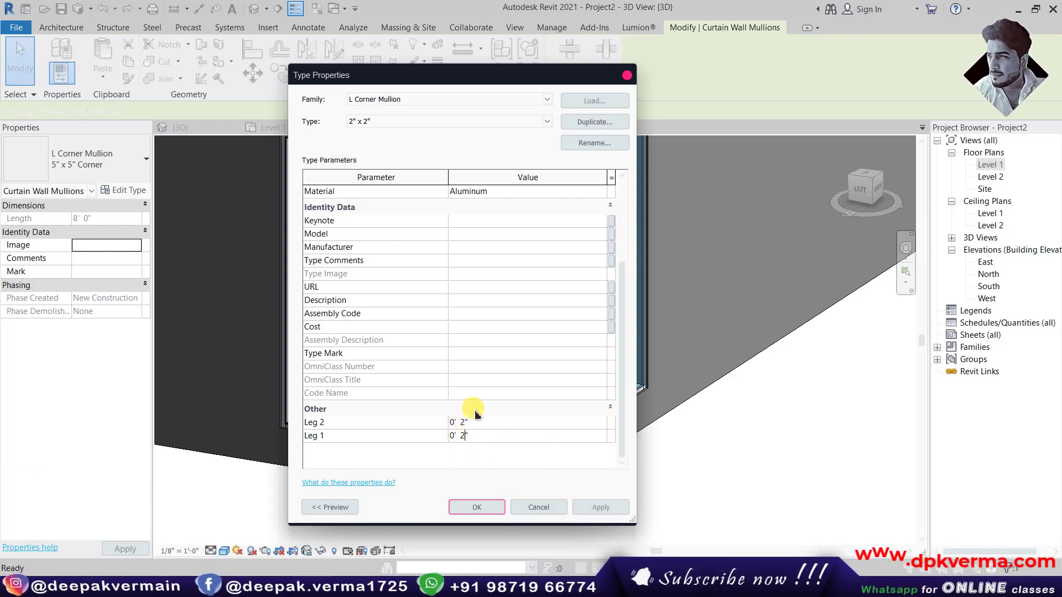
{"action": "scroll", "coordinate": [611, 339], "scroll_direction": "up", "scroll_amount": 2}
{"action": "scroll", "coordinate": [621, 331], "scroll_direction": "up", "scroll_amount": 1}
{"action": "scroll", "coordinate": [621, 332], "scroll_direction": "up", "scroll_amount": 2}
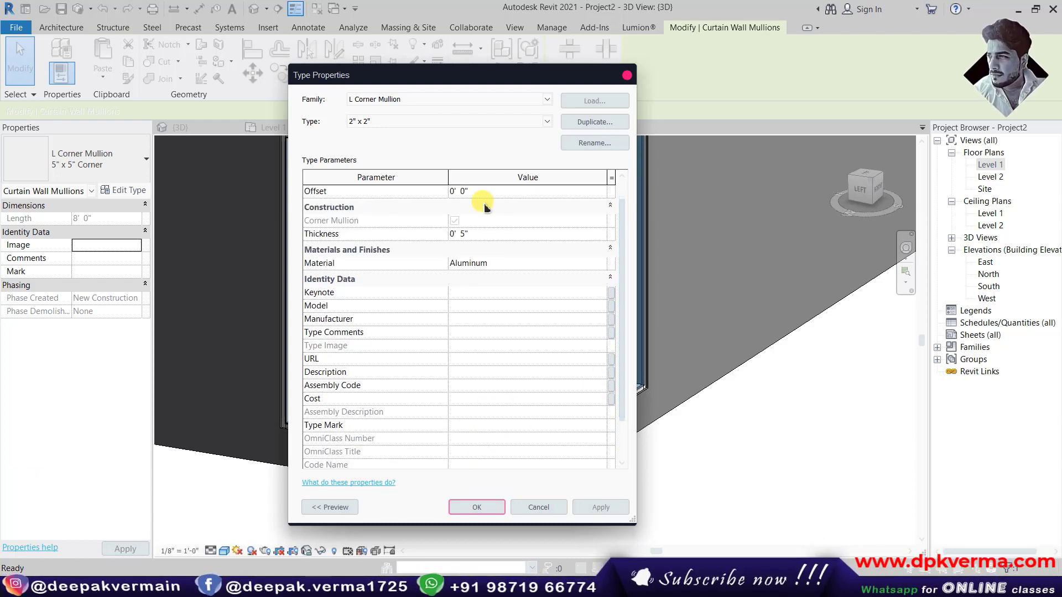
Apply the change, cancel the resulting panel-angle error, and undo it
{"action": "left_click", "coordinate": [479, 507]}
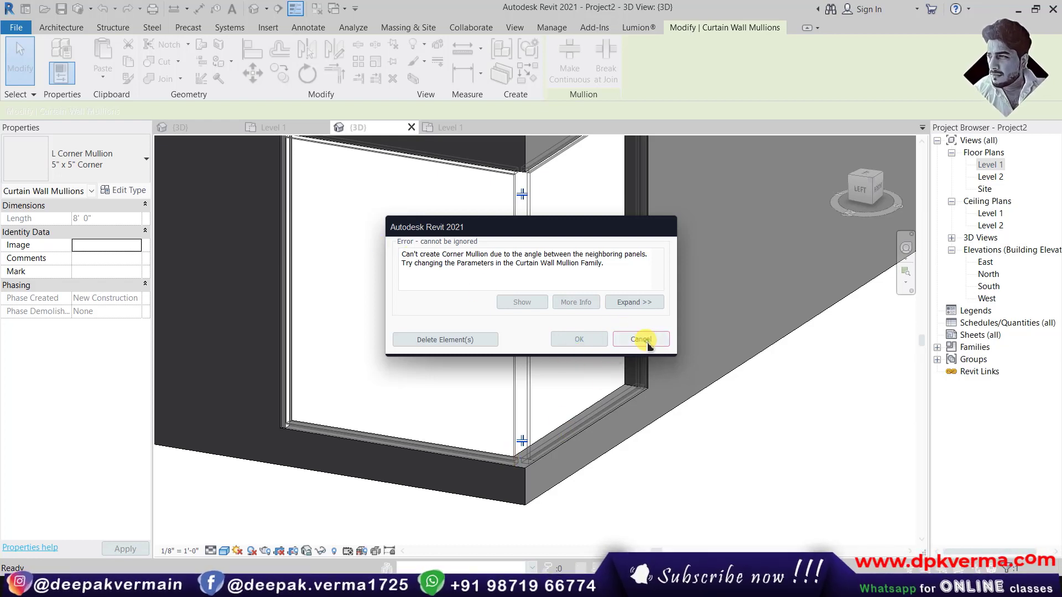
{"action": "left_click", "coordinate": [641, 339]}
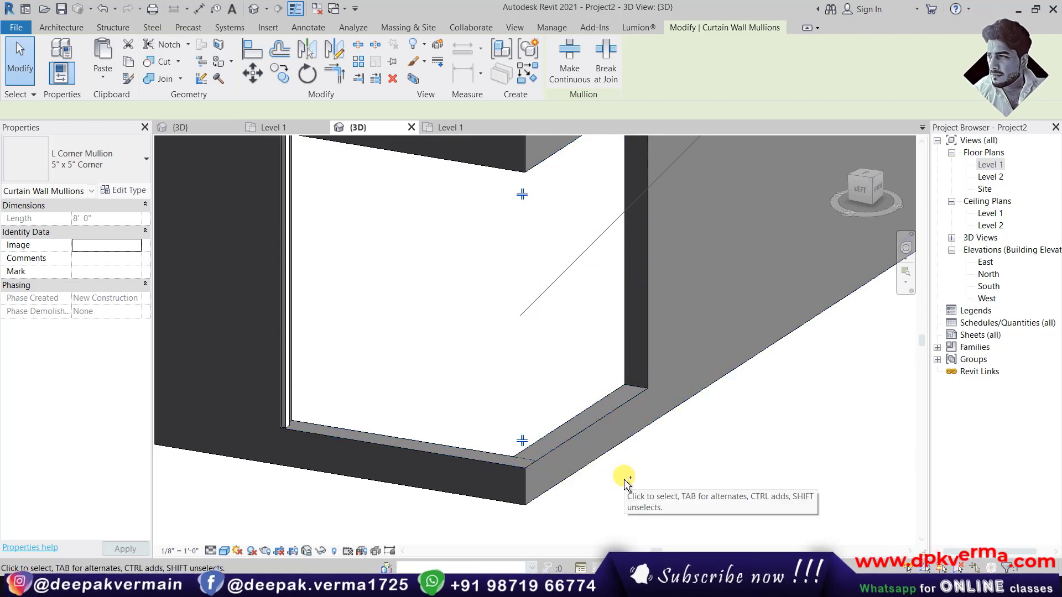
{"action": "key", "text": "ctrl+z"}
{"action": "key", "text": "ctrl+z"}
{"action": "key", "text": "ctrl+z"}
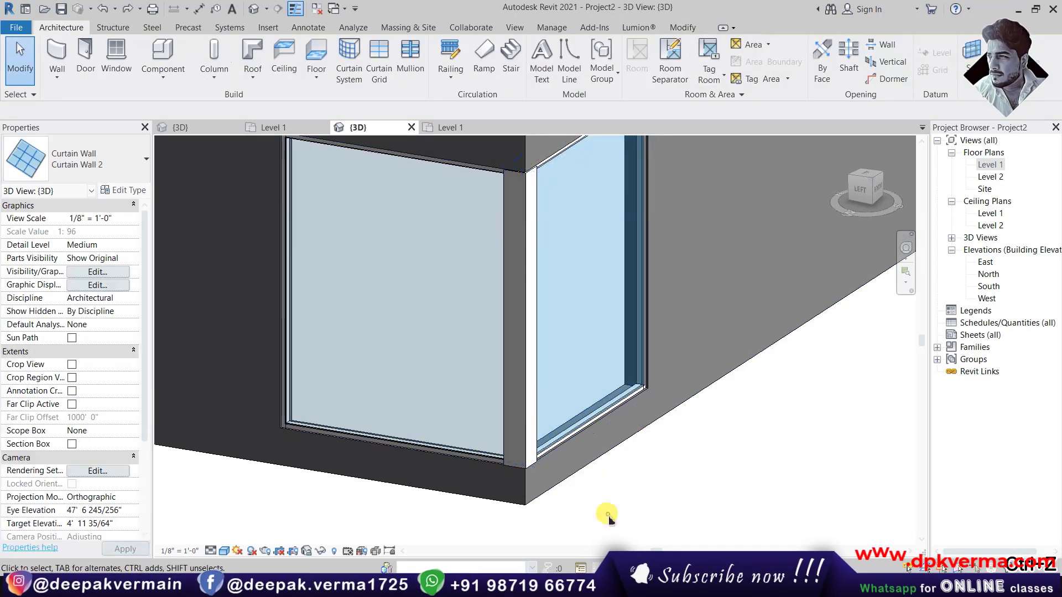
Select the corner mullion and duplicate its 5" x 5" Corner type as 2" x 2"
{"action": "left_click", "coordinate": [526, 412]}
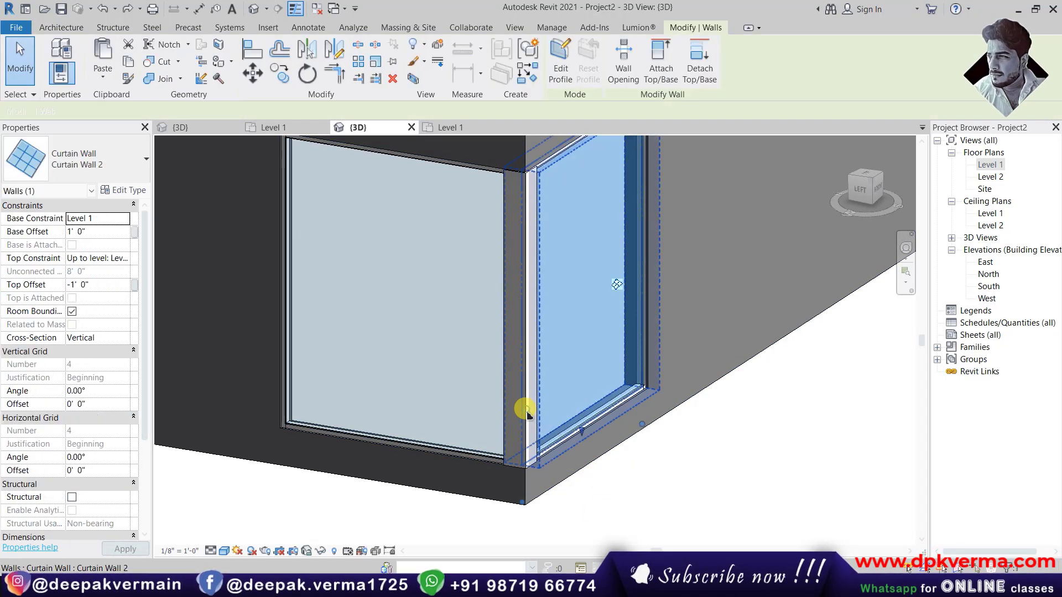
{"action": "key", "text": "Escape"}
{"action": "left_click", "coordinate": [514, 399]}
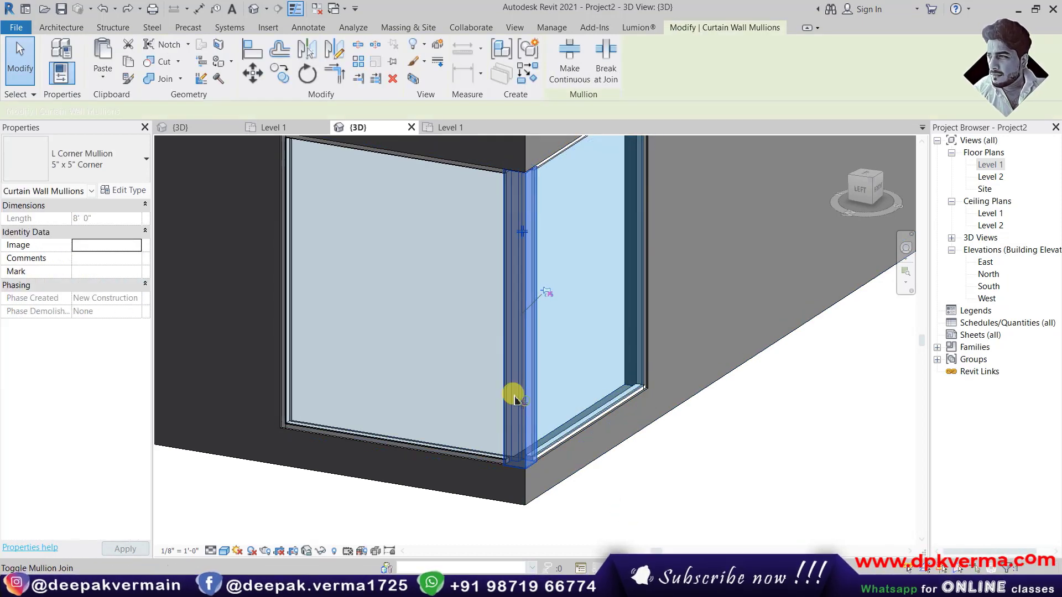
{"action": "left_click", "coordinate": [129, 190]}
{"action": "left_click", "coordinate": [594, 122]}
{"action": "type", "text": "2\" x 2\""}
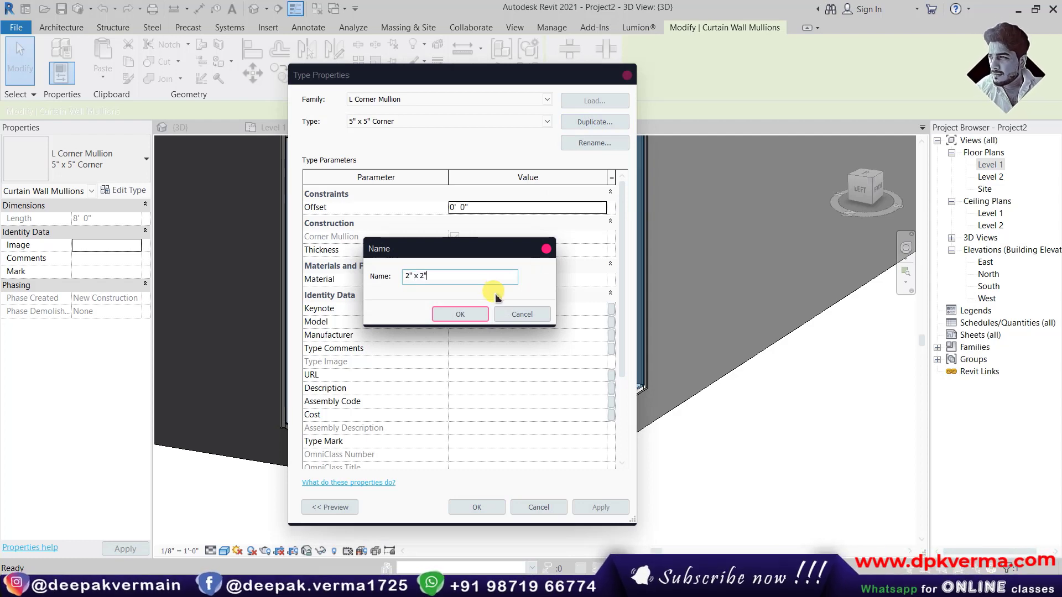
{"action": "left_click", "coordinate": [460, 314]}
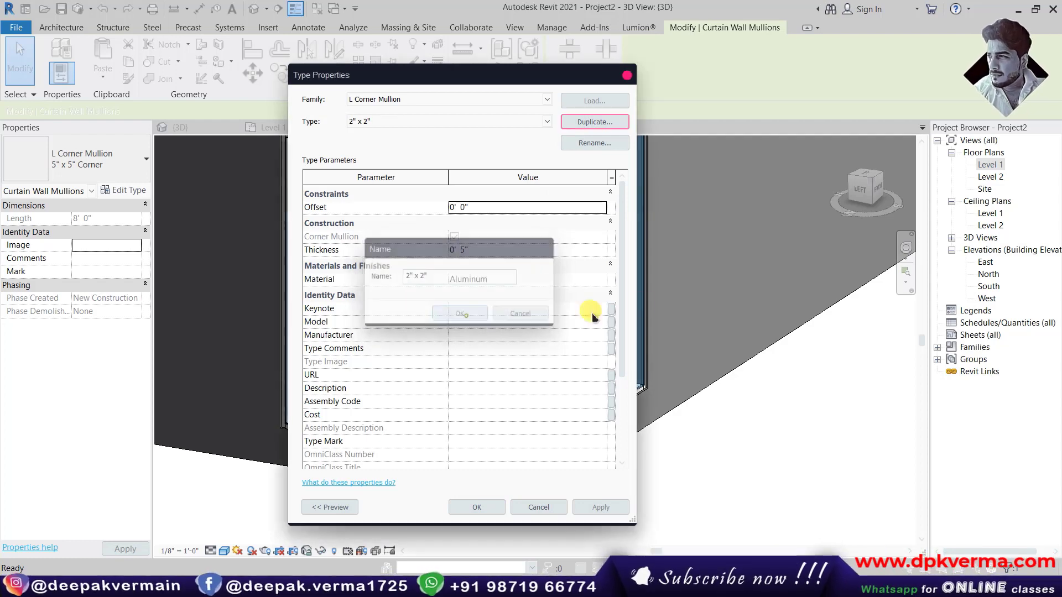
Set the mullion Thickness to 2" and apply the 2" x 2" type
{"action": "scroll", "coordinate": [561, 426], "scroll_direction": "down", "scroll_amount": 3}
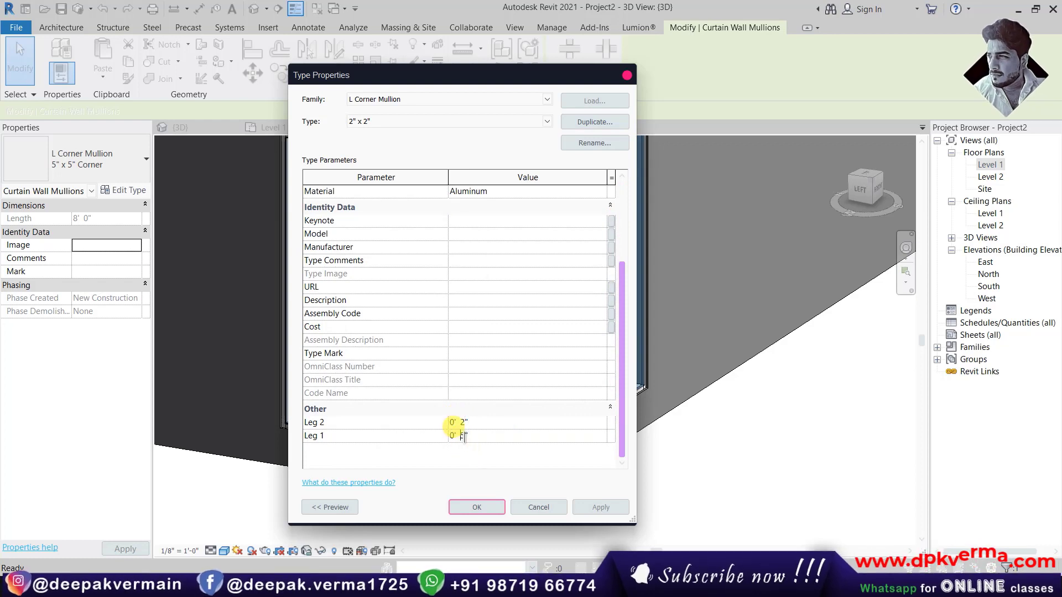
{"action": "left_click_drag", "start_coordinate": [621, 332], "coordinate": [616, 235]}
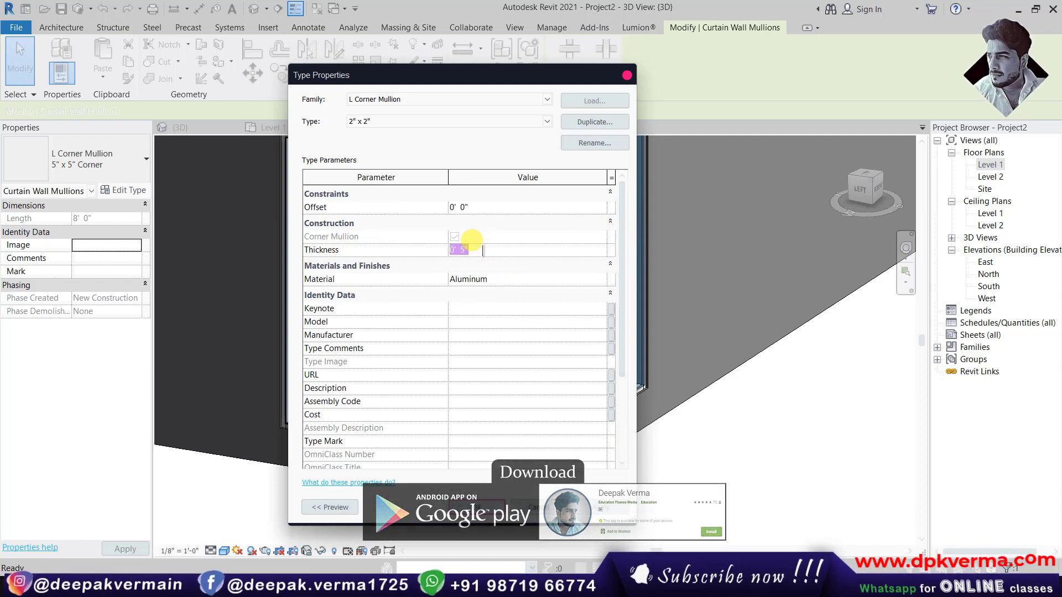
{"action": "left_click", "coordinate": [470, 250]}
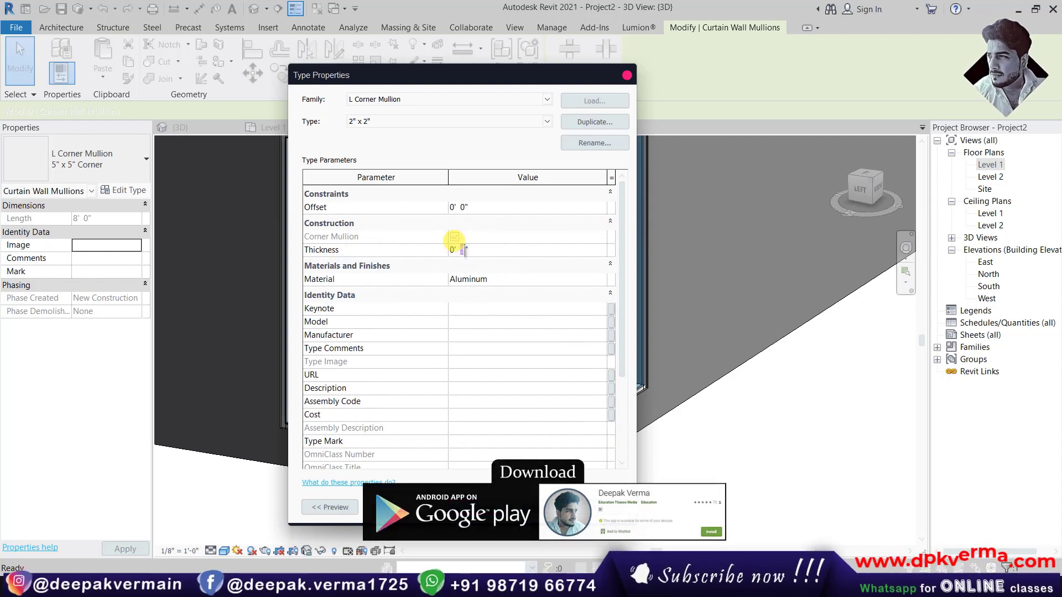
{"action": "double_click", "coordinate": [464, 250]}
{"action": "type", "text": "2"}
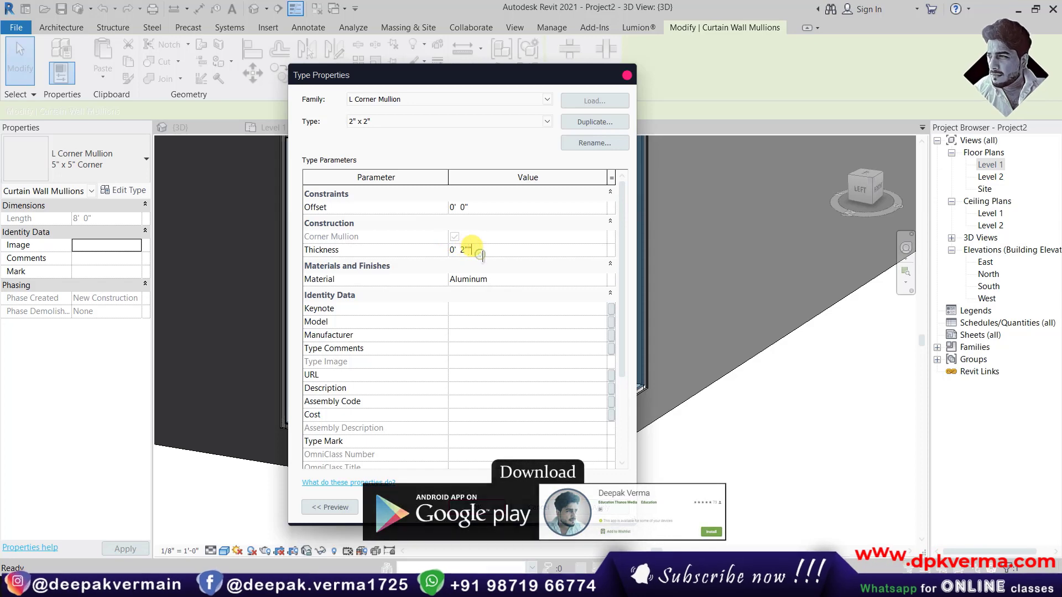
{"action": "left_click", "coordinate": [479, 504]}
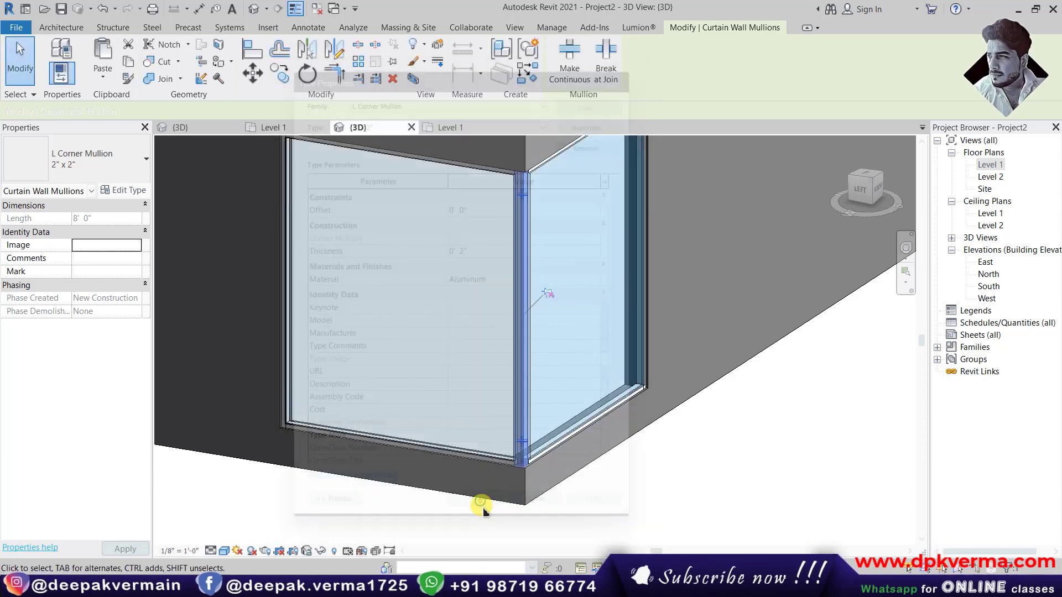
Zoom to the corner mullion and change the Offset value in its 2" x 2" type properties
{"action": "left_click", "coordinate": [575, 514]}
{"action": "scroll", "coordinate": [520, 463], "scroll_direction": "up", "scroll_amount": 2}
{"action": "scroll", "coordinate": [520, 463], "scroll_direction": "up", "scroll_amount": 1}
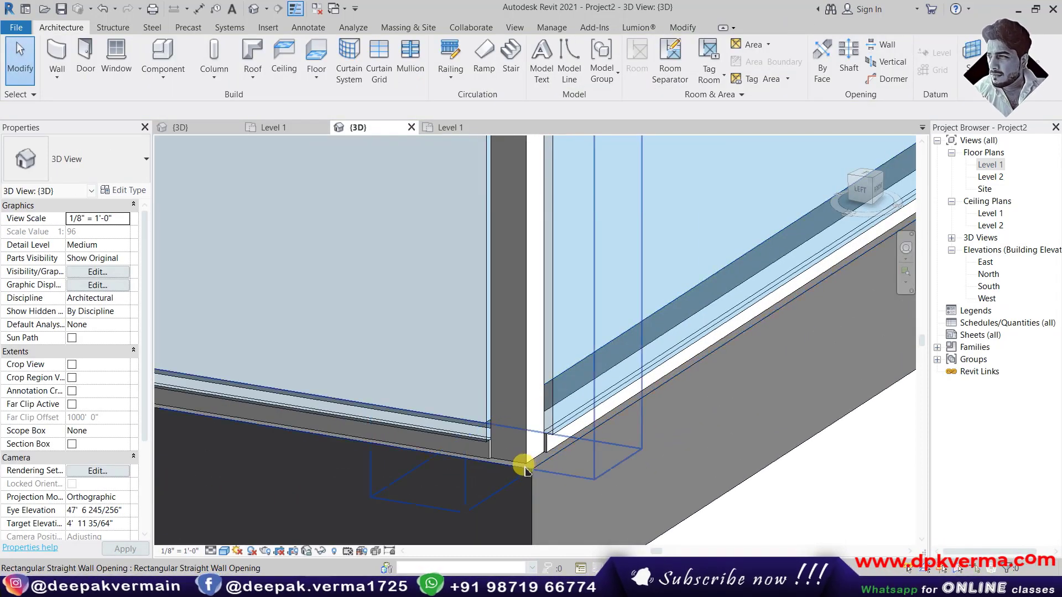
{"action": "scroll", "coordinate": [503, 464], "scroll_direction": "up", "scroll_amount": 2}
{"action": "scroll", "coordinate": [456, 426], "scroll_direction": "up", "scroll_amount": 3}
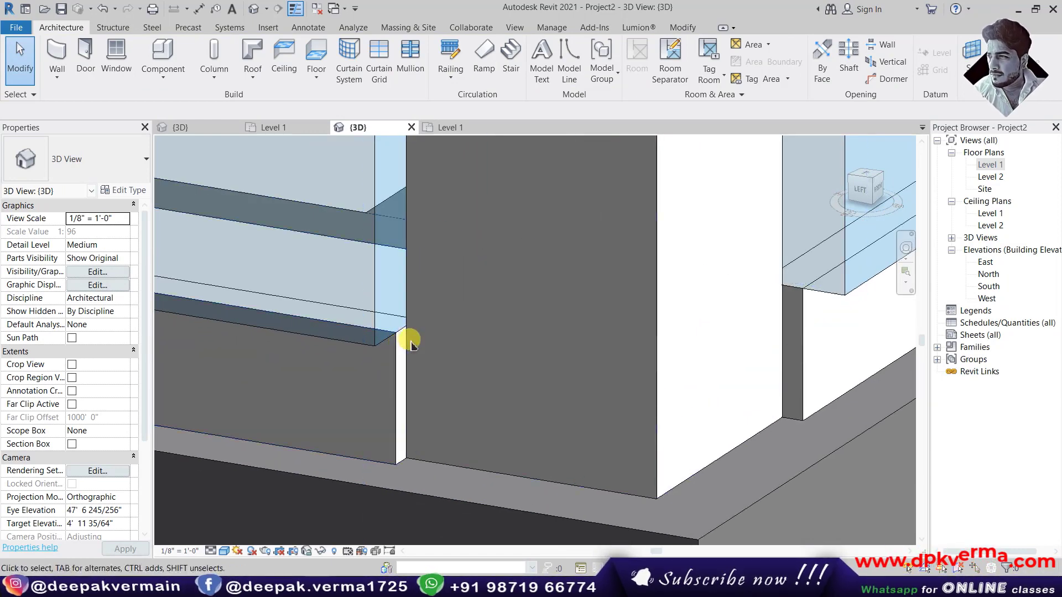
{"action": "scroll", "coordinate": [486, 354], "scroll_direction": "down", "scroll_amount": 2}
{"action": "scroll", "coordinate": [541, 338], "scroll_direction": "down", "scroll_amount": 2}
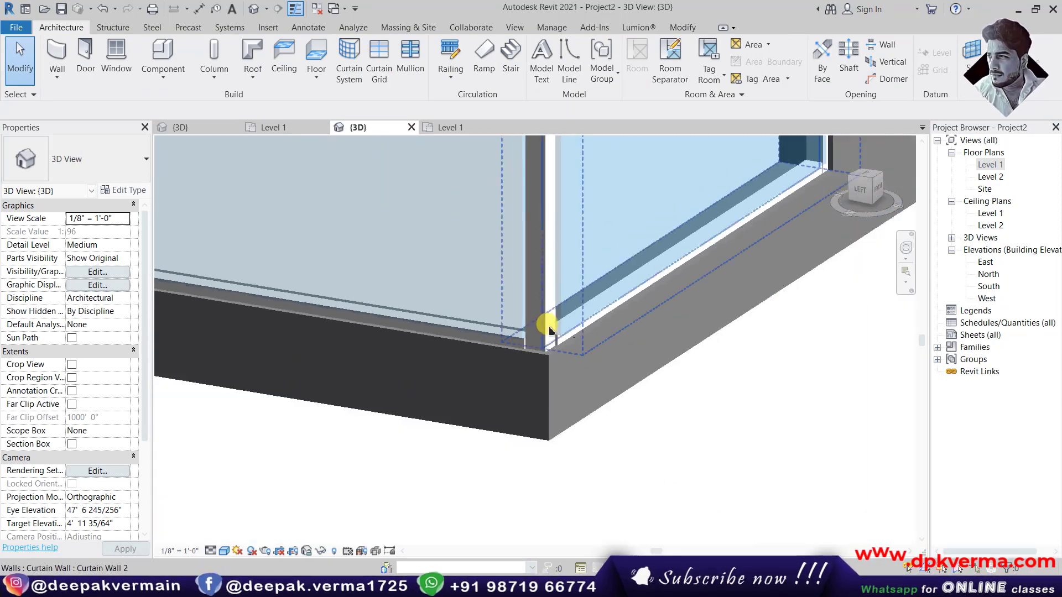
{"action": "scroll", "coordinate": [530, 313], "scroll_direction": "up", "scroll_amount": 1}
{"action": "left_click", "coordinate": [515, 306]}
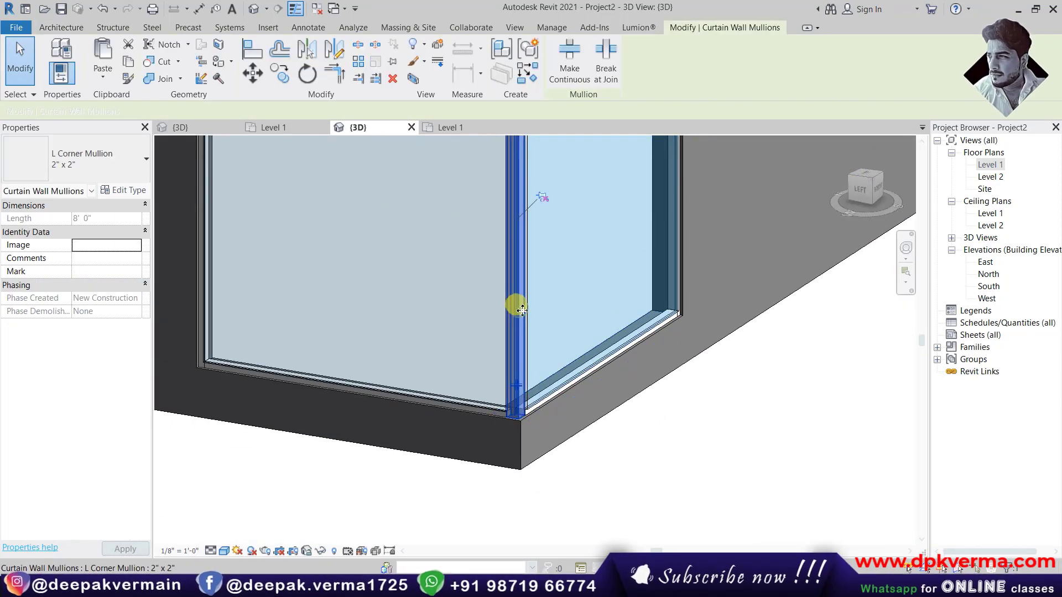
{"action": "left_click", "coordinate": [138, 194]}
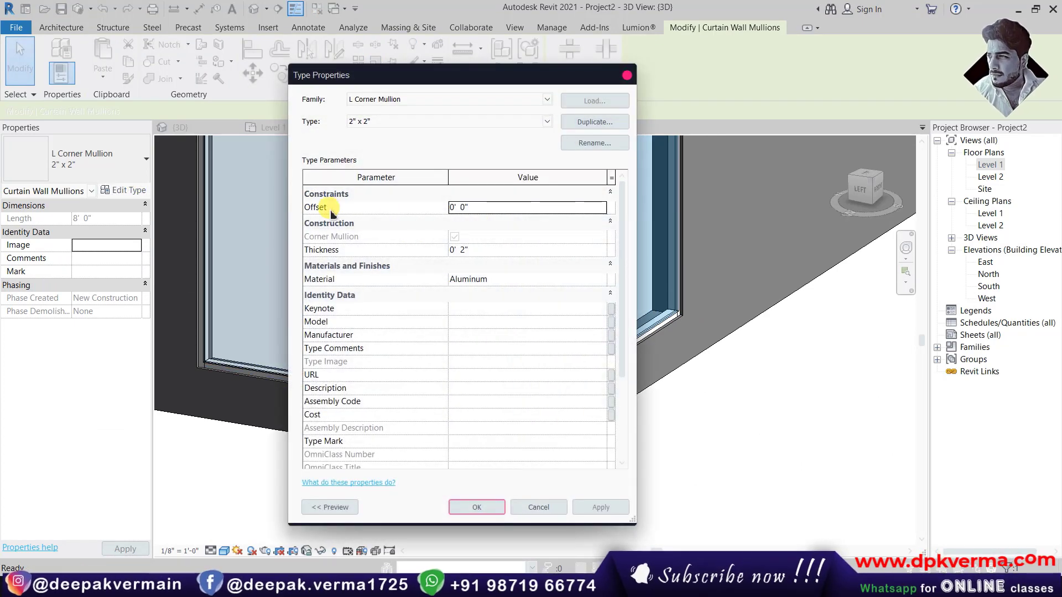
{"action": "left_click", "coordinate": [481, 207]}
{"action": "type", "text": "2"}
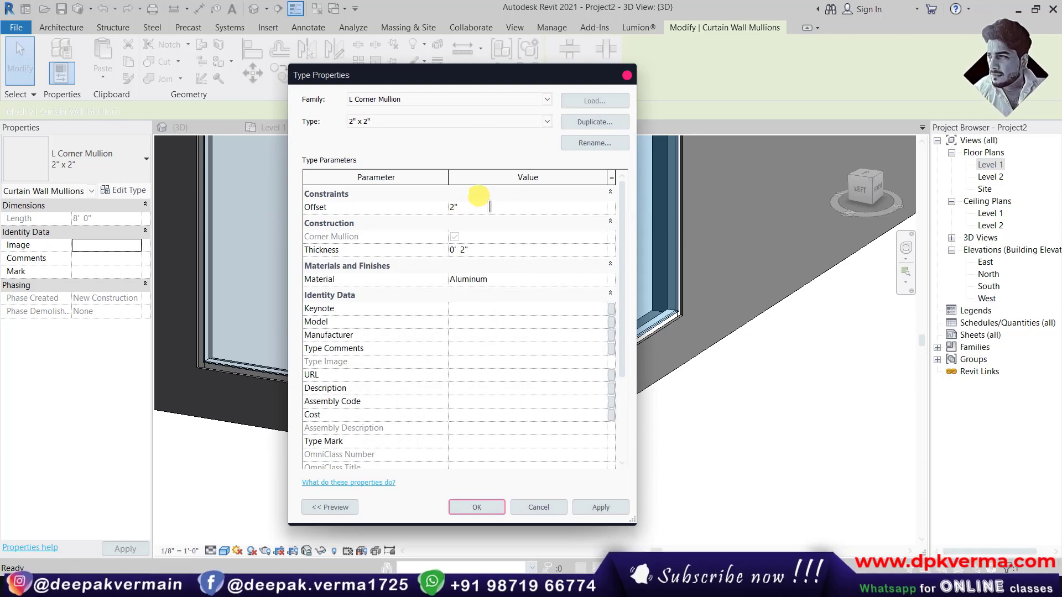
{"action": "left_click", "coordinate": [476, 507]}
{"action": "key", "text": "Escape"}
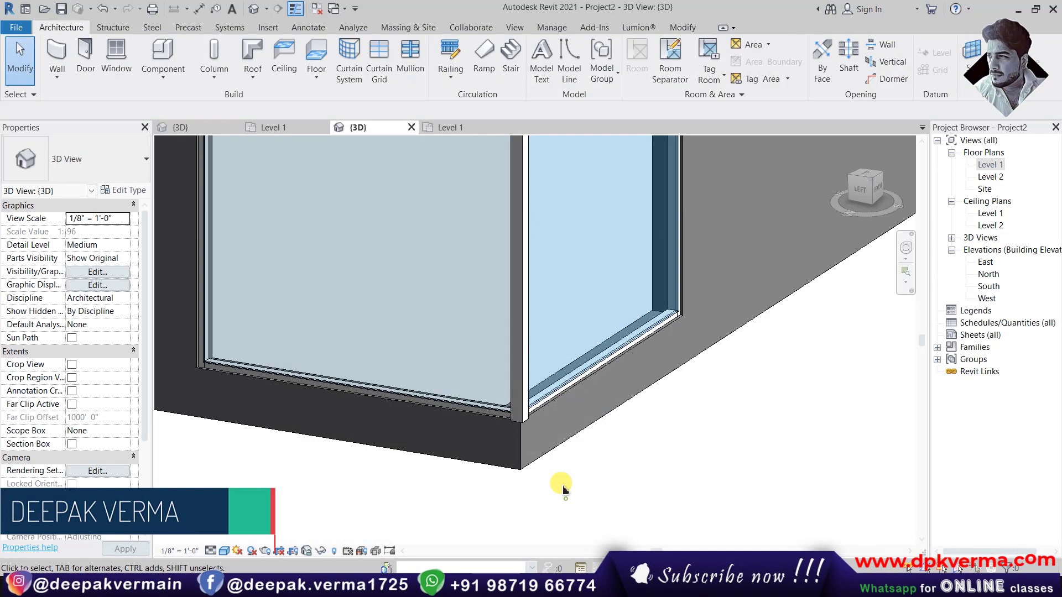
Orbit to an angled view of the glass corner and reconfirm the corner mullion's type properties
{"action": "scroll", "coordinate": [547, 475], "scroll_direction": "up", "scroll_amount": 4}
{"action": "middle_click_drag", "start_coordinate": [515, 426], "coordinate": [625, 348], "text": "shift"}
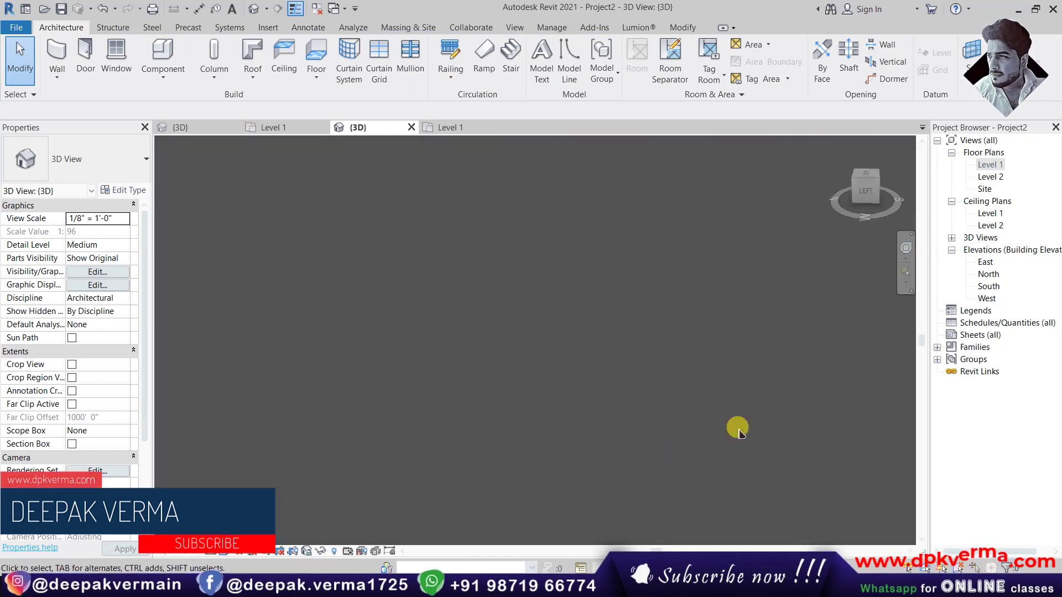
{"action": "scroll", "coordinate": [489, 433], "scroll_direction": "up", "scroll_amount": 3}
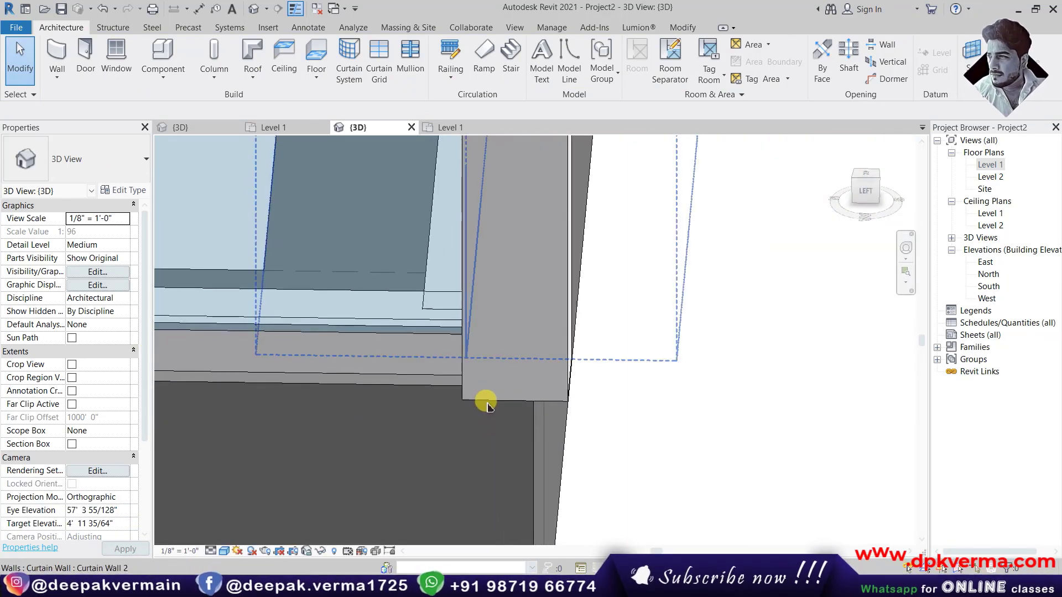
{"action": "left_click", "coordinate": [485, 404]}
{"action": "middle_click_drag", "start_coordinate": [485, 403], "coordinate": [607, 416], "text": "shift"}
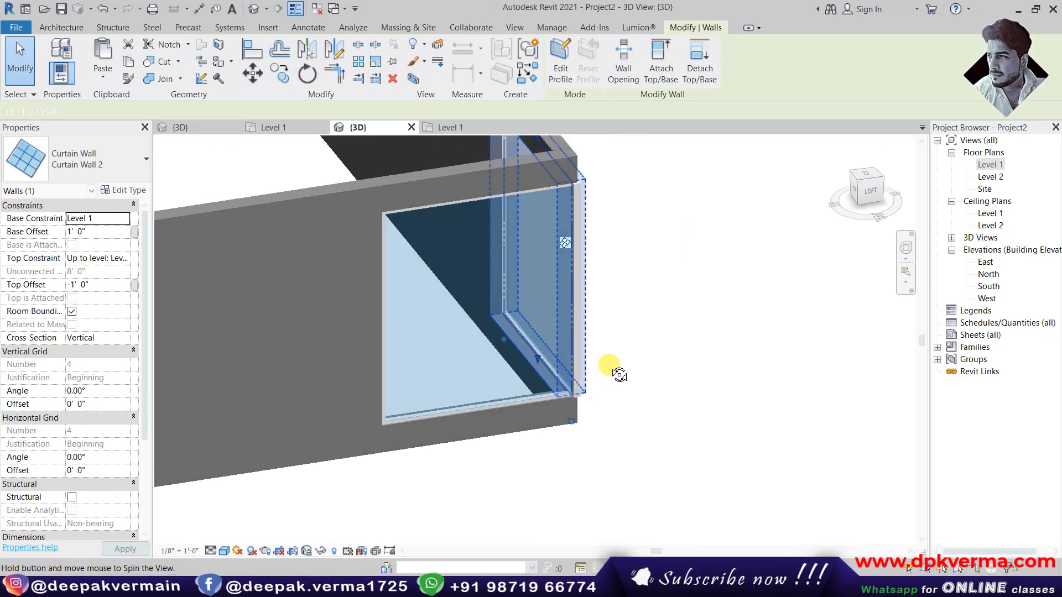
{"action": "scroll", "coordinate": [569, 360], "scroll_direction": "up", "scroll_amount": 2}
{"action": "left_click", "coordinate": [676, 415]}
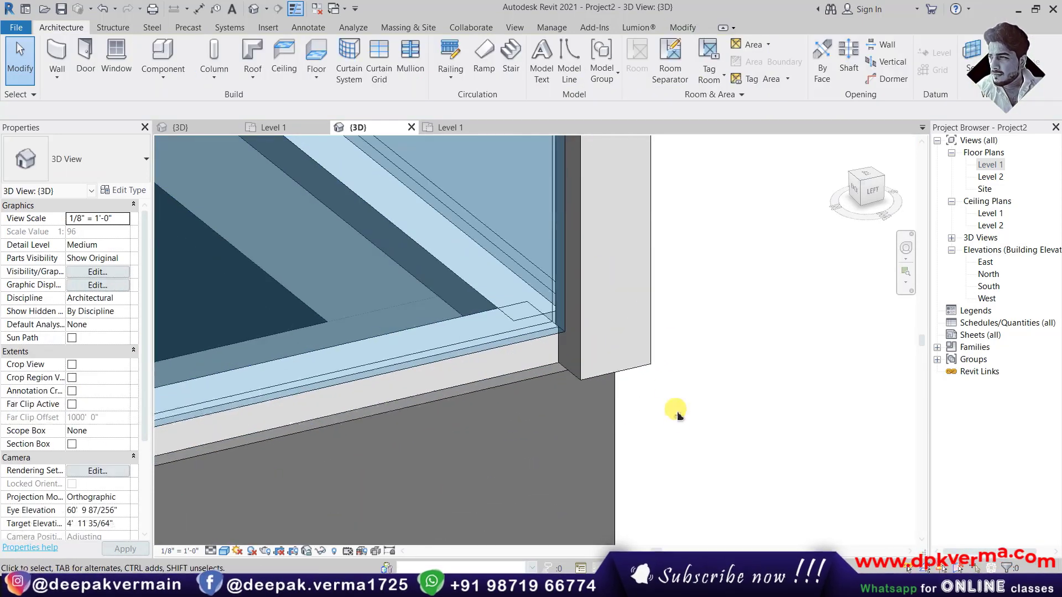
{"action": "left_click", "coordinate": [576, 281]}
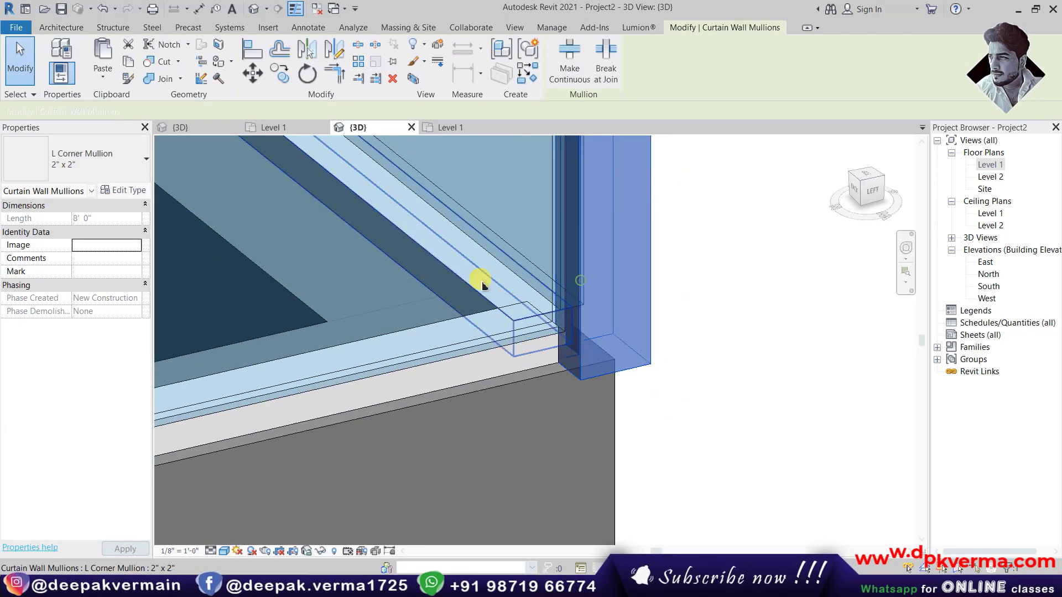
{"action": "left_click", "coordinate": [123, 183]}
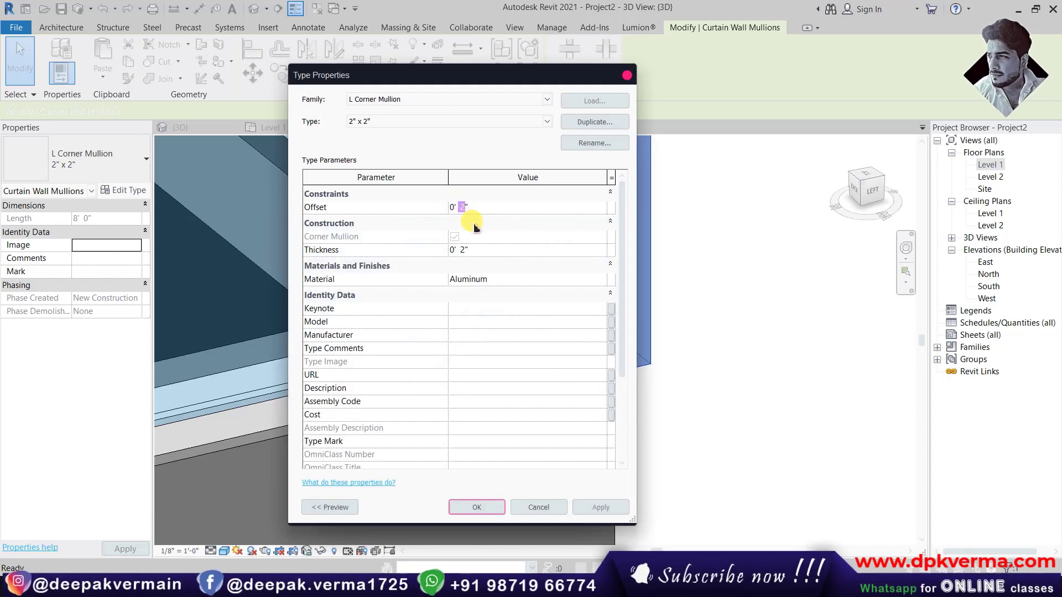
{"action": "left_click", "coordinate": [506, 507]}
{"action": "key", "text": "Escape"}
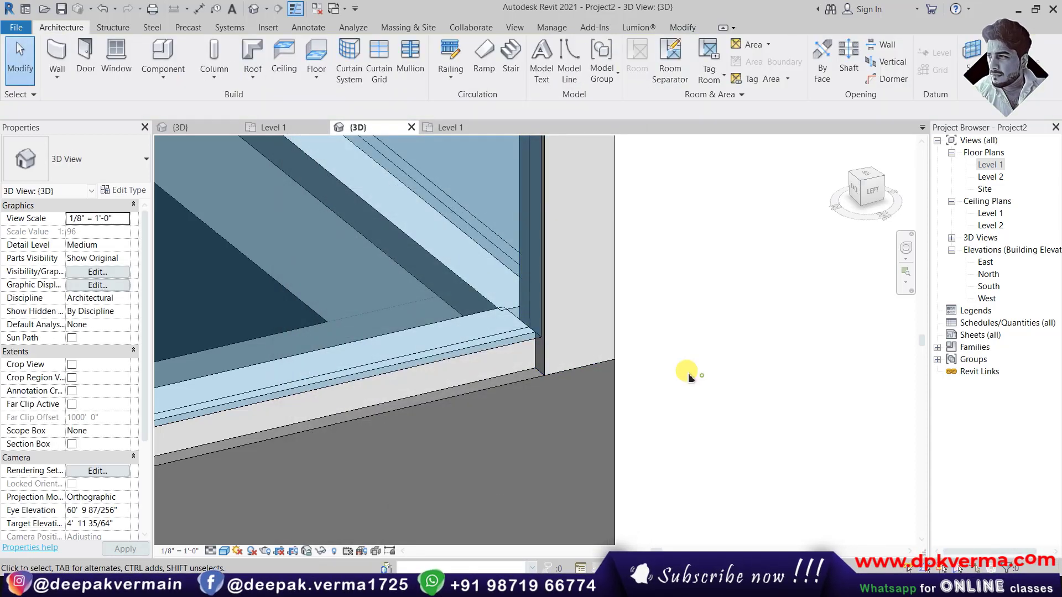
{"action": "scroll", "coordinate": [573, 359], "scroll_direction": "up", "scroll_amount": 3}
{"action": "scroll", "coordinate": [573, 358], "scroll_direction": "down", "scroll_amount": 3}
{"action": "scroll", "coordinate": [576, 346], "scroll_direction": "down", "scroll_amount": 3}
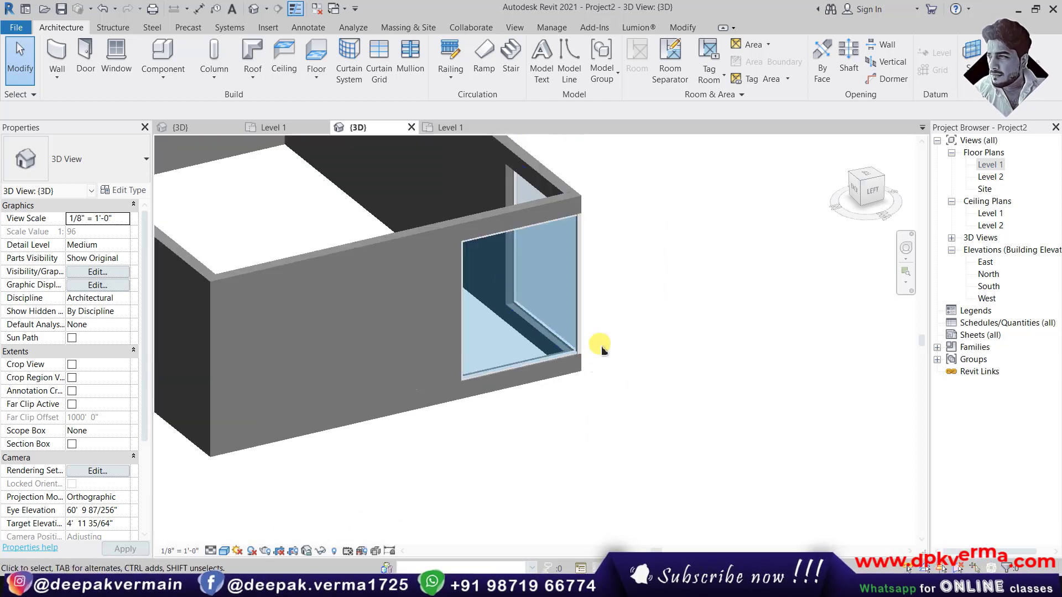
{"action": "mouse_move", "coordinate": [575, 346]}
{"action": "middle_mouse_down", "text": "shift"}
{"action": "mouse_move", "coordinate": [517, 304]}
{"action": "mouse_move", "coordinate": [488, 328]}
{"action": "middle_mouse_up", "text": "shift"}
{"action": "mouse_move", "coordinate": [541, 256]}
{"action": "middle_mouse_down", "text": "shift"}
{"action": "mouse_move", "coordinate": [529, 301]}
{"action": "mouse_move", "coordinate": [541, 301]}
{"action": "mouse_move", "coordinate": [440, 287]}
{"action": "mouse_move", "coordinate": [540, 260]}
{"action": "mouse_move", "coordinate": [569, 320]}
{"action": "mouse_move", "coordinate": [517, 301]}
{"action": "middle_mouse_up", "text": "shift"}
{"action": "middle_click_drag", "start_coordinate": [489, 354], "coordinate": [528, 276]}
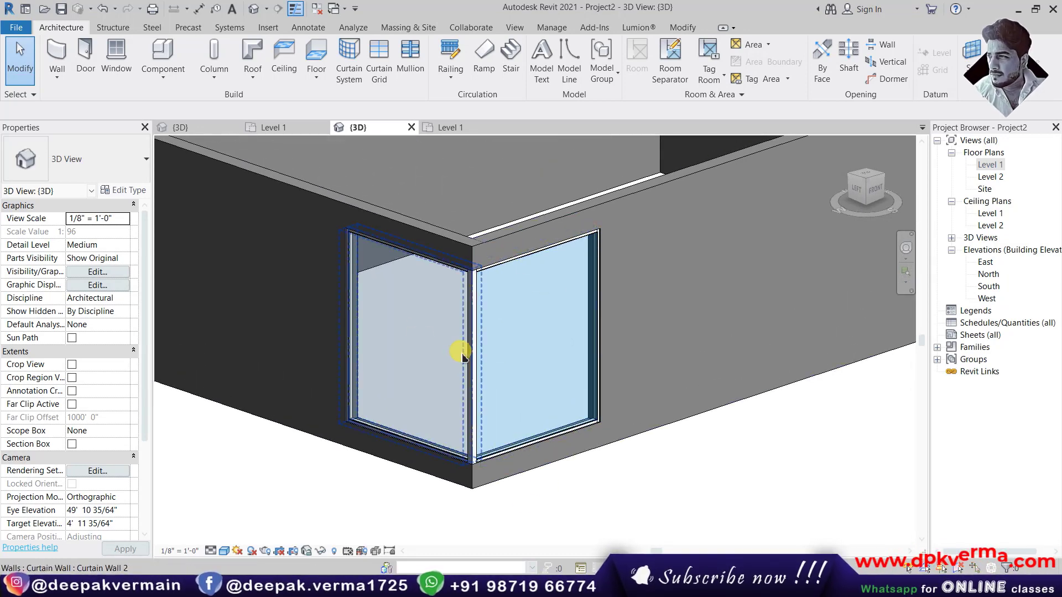
{"action": "scroll", "coordinate": [451, 349], "scroll_direction": "up", "scroll_amount": 2}
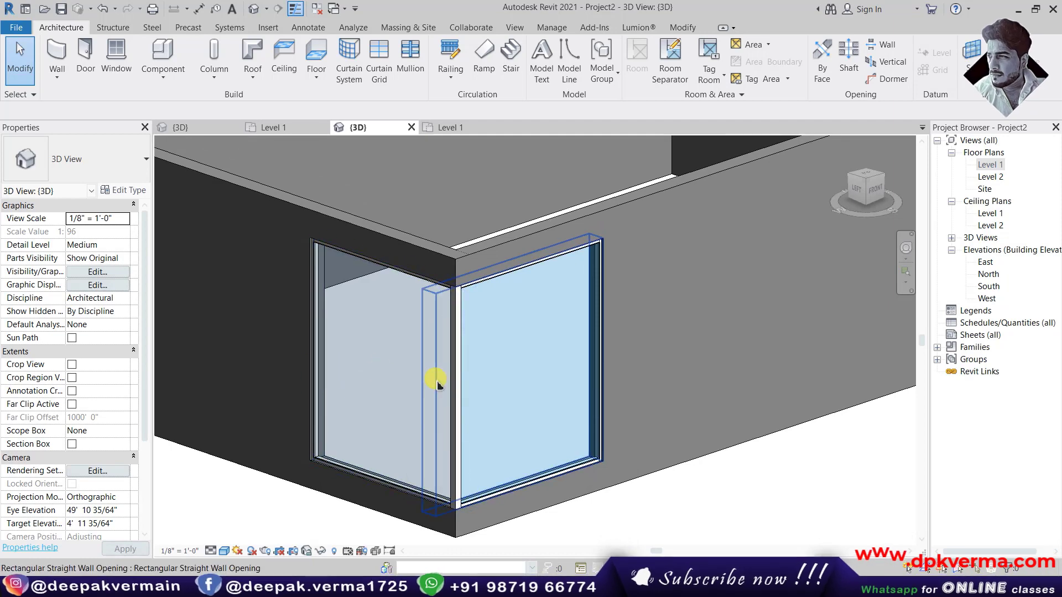
{"action": "left_click", "coordinate": [386, 74]}
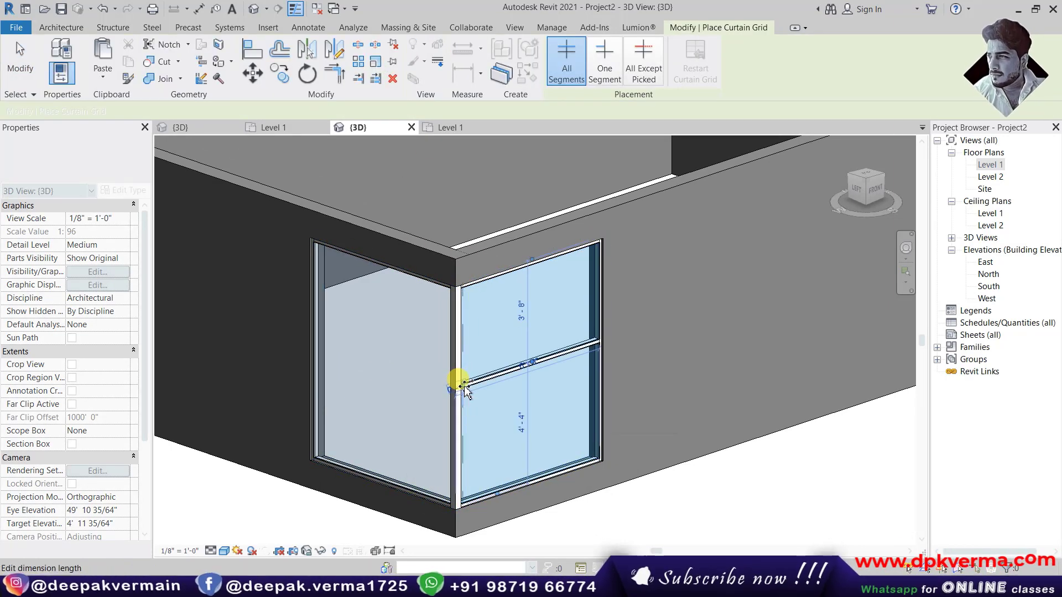
{"action": "left_click", "coordinate": [460, 382]}
{"action": "key", "text": "Escape"}
{"action": "key", "text": "Escape"}
{"action": "scroll", "coordinate": [504, 393], "scroll_direction": "up", "scroll_amount": 1}
{"action": "scroll", "coordinate": [505, 396], "scroll_direction": "up", "scroll_amount": 1}
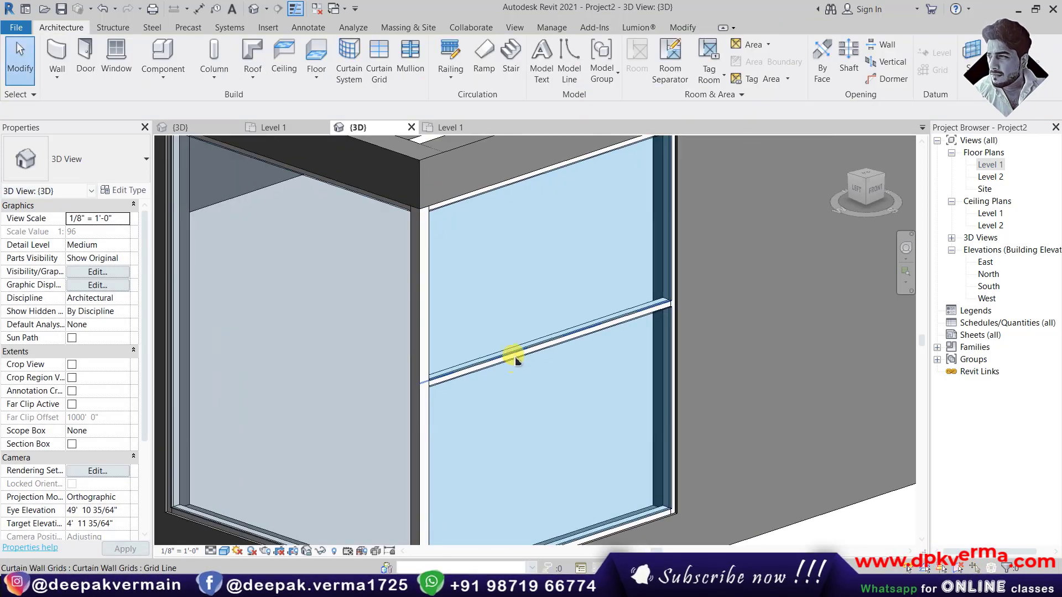
{"action": "left_click", "coordinate": [509, 355]}
{"action": "scroll", "coordinate": [725, 455], "scroll_direction": "down", "scroll_amount": 1}
{"action": "scroll", "coordinate": [769, 522], "scroll_direction": "down", "scroll_amount": 2}
{"action": "key", "text": "Escape"}
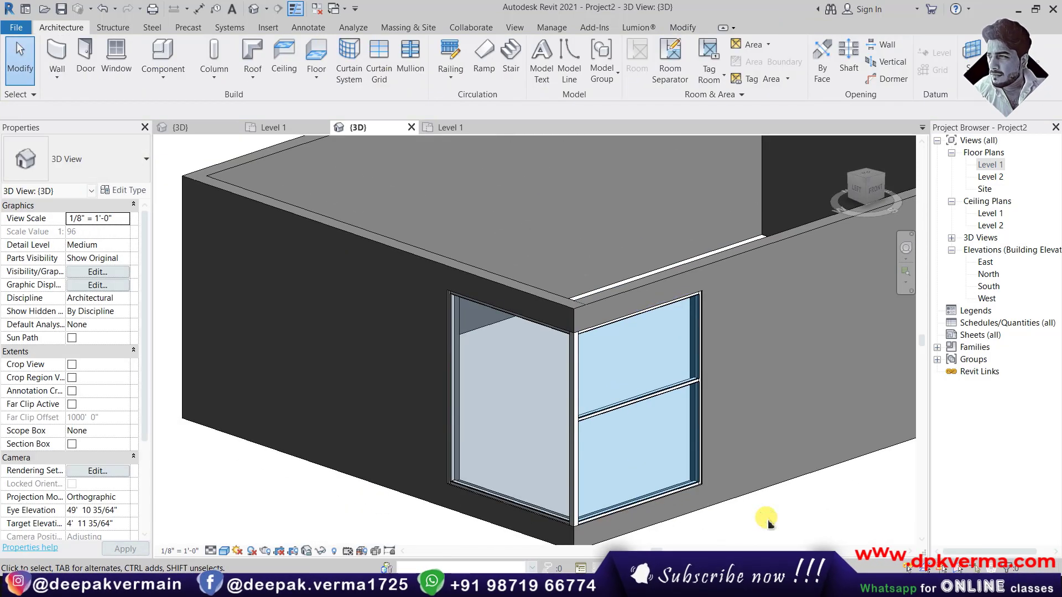
{"action": "key", "text": "ctrl+z"}
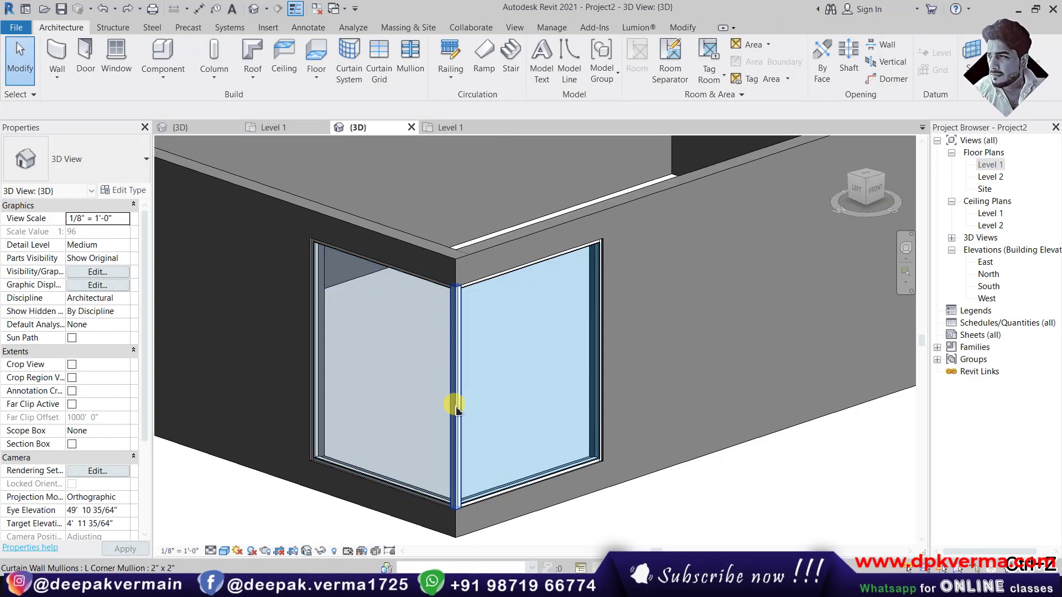
Assign the Wood - Stained material to the corner mullion's type
{"action": "left_click", "coordinate": [457, 408]}
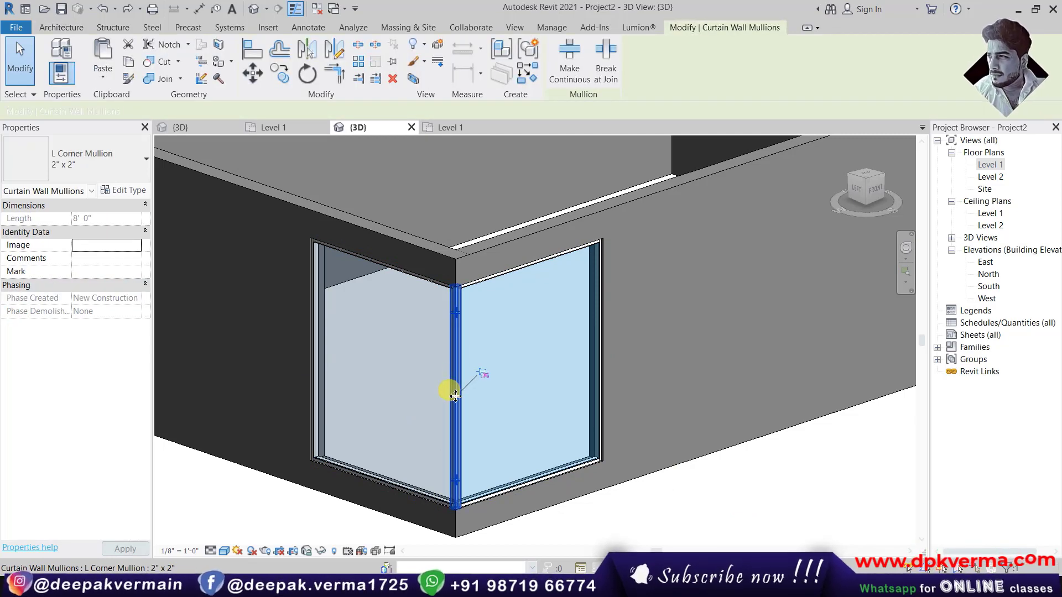
{"action": "left_click", "coordinate": [141, 195]}
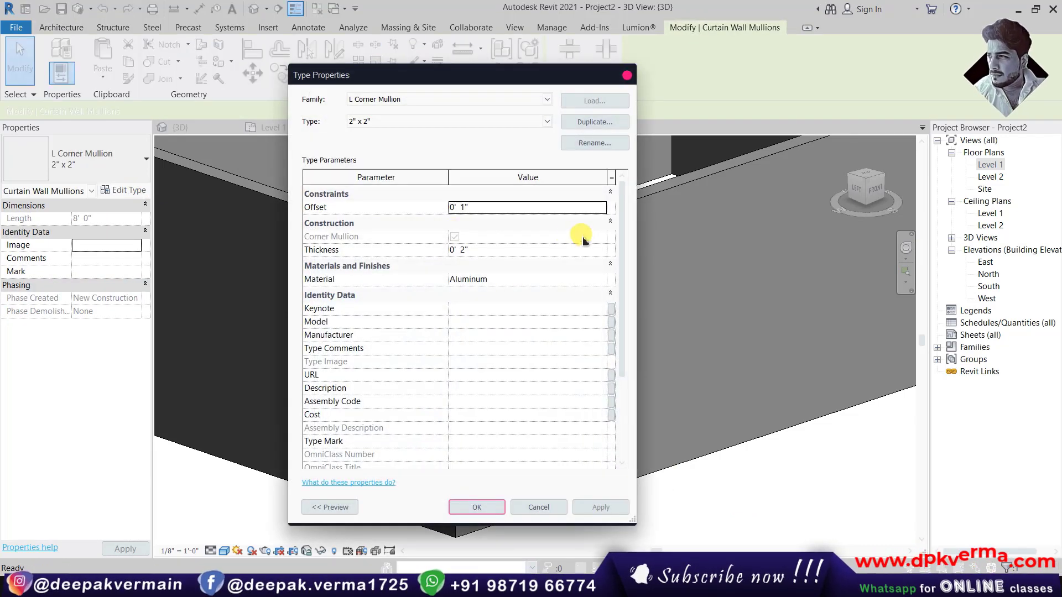
{"action": "left_click", "coordinate": [601, 279]}
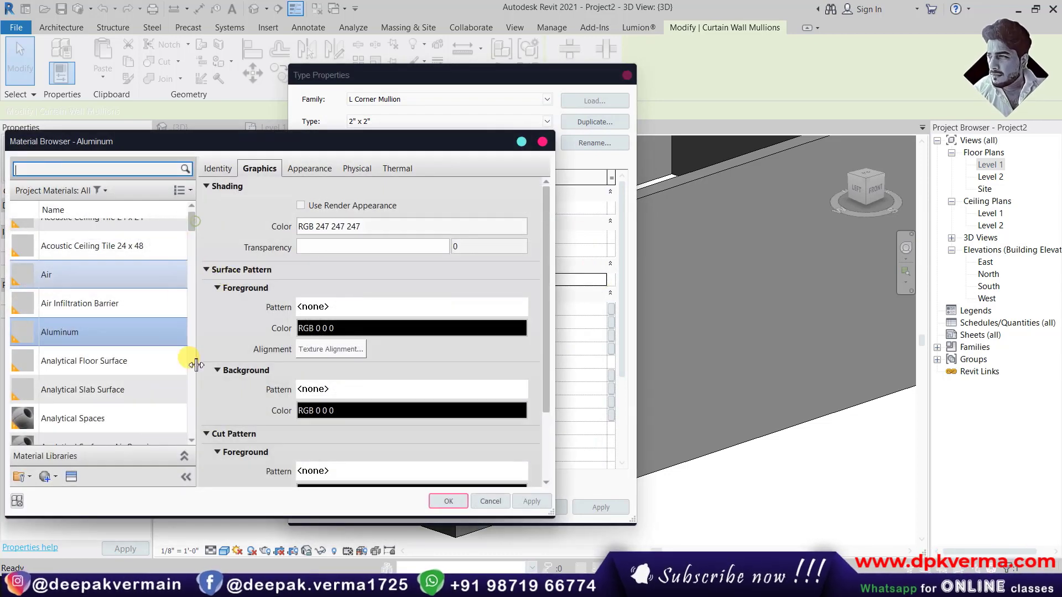
{"action": "left_click_drag", "start_coordinate": [192, 224], "coordinate": [192, 436]}
{"action": "left_click", "coordinate": [138, 437]}
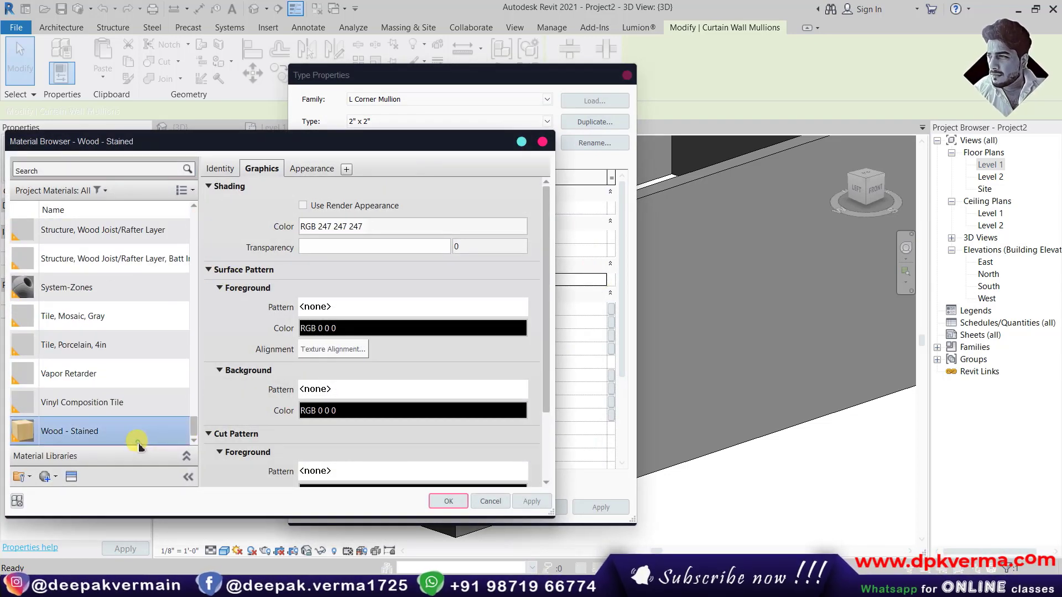
{"action": "left_click", "coordinate": [448, 501]}
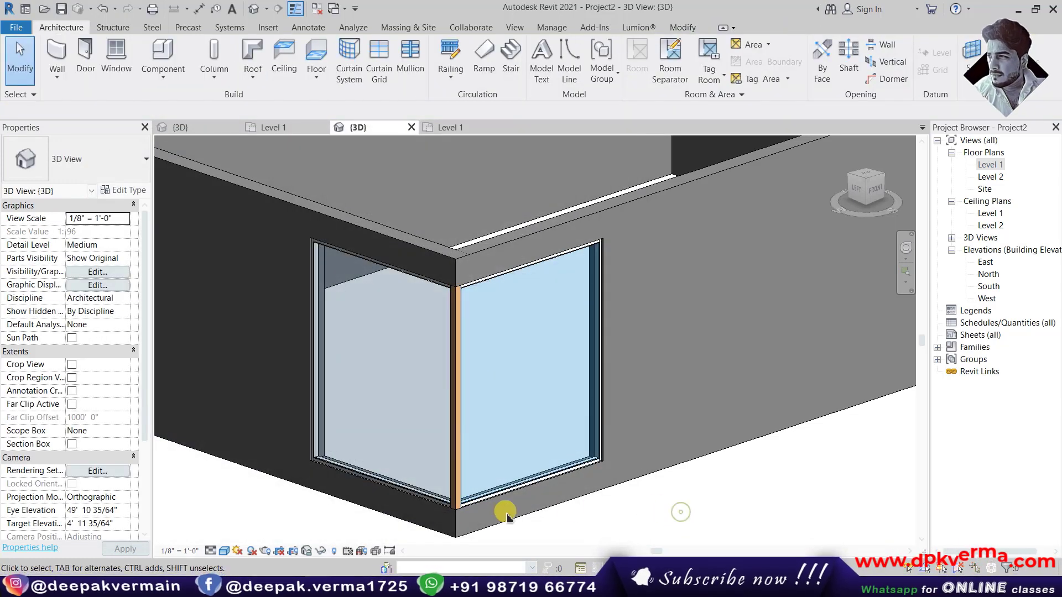
Zoom the 3D view and review the display style options
{"action": "scroll", "coordinate": [506, 514], "scroll_direction": "up", "scroll_amount": 3}
{"action": "scroll", "coordinate": [438, 509], "scroll_direction": "up", "scroll_amount": 3}
{"action": "scroll", "coordinate": [467, 408], "scroll_direction": "up", "scroll_amount": 2}
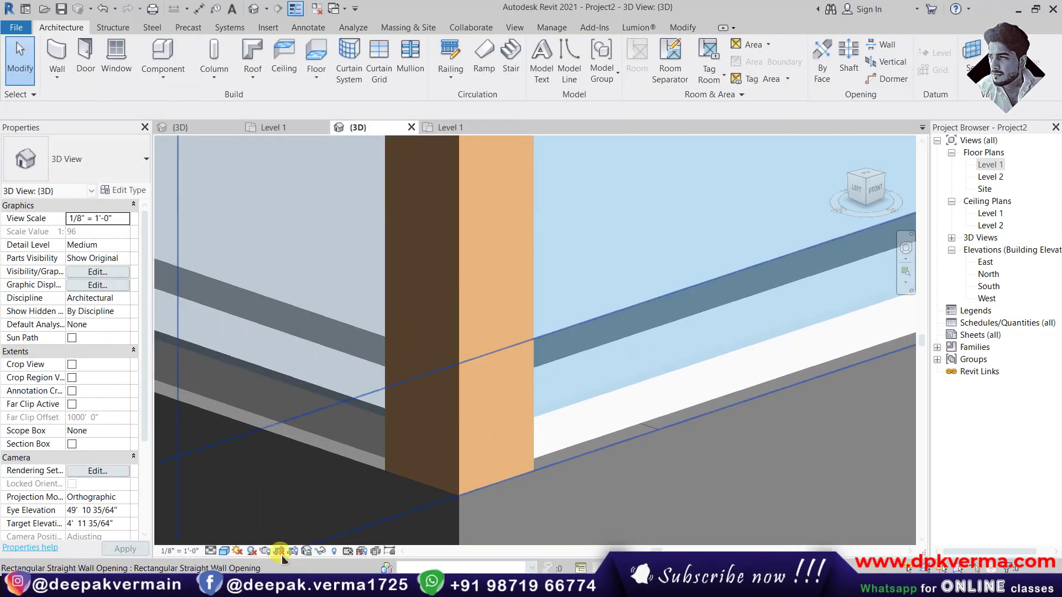
{"action": "scroll", "coordinate": [473, 426], "scroll_direction": "down", "scroll_amount": 2}
{"action": "left_click", "coordinate": [224, 550]}
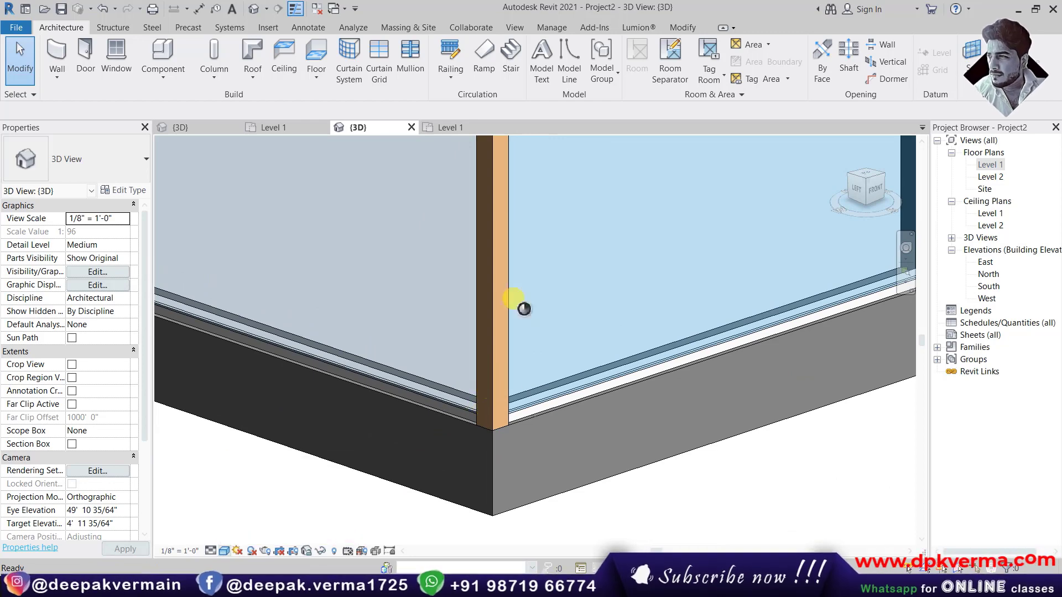
{"action": "scroll", "coordinate": [507, 292], "scroll_direction": "down", "scroll_amount": 3}
Orbit and zoom around the wraparound corner window to inspect the wood mullion
{"action": "middle_click_drag", "start_coordinate": [491, 313], "coordinate": [491, 360], "text": "shift"}
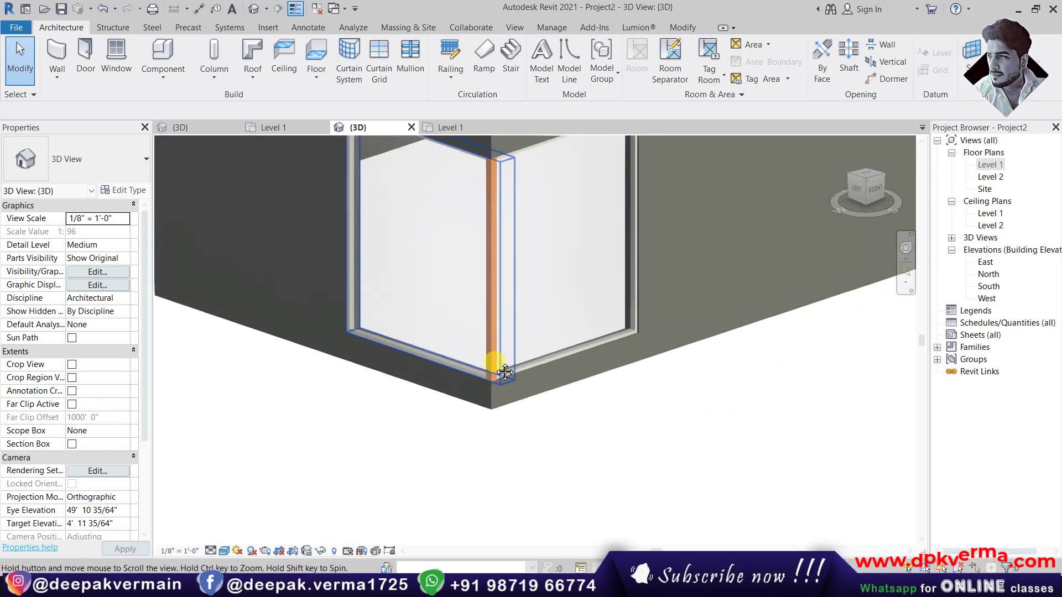
{"action": "mouse_move", "coordinate": [591, 360]}
{"action": "middle_mouse_down", "text": "shift"}
{"action": "mouse_move", "coordinate": [525, 285]}
{"action": "mouse_move", "coordinate": [568, 349]}
{"action": "middle_mouse_up", "text": "shift"}
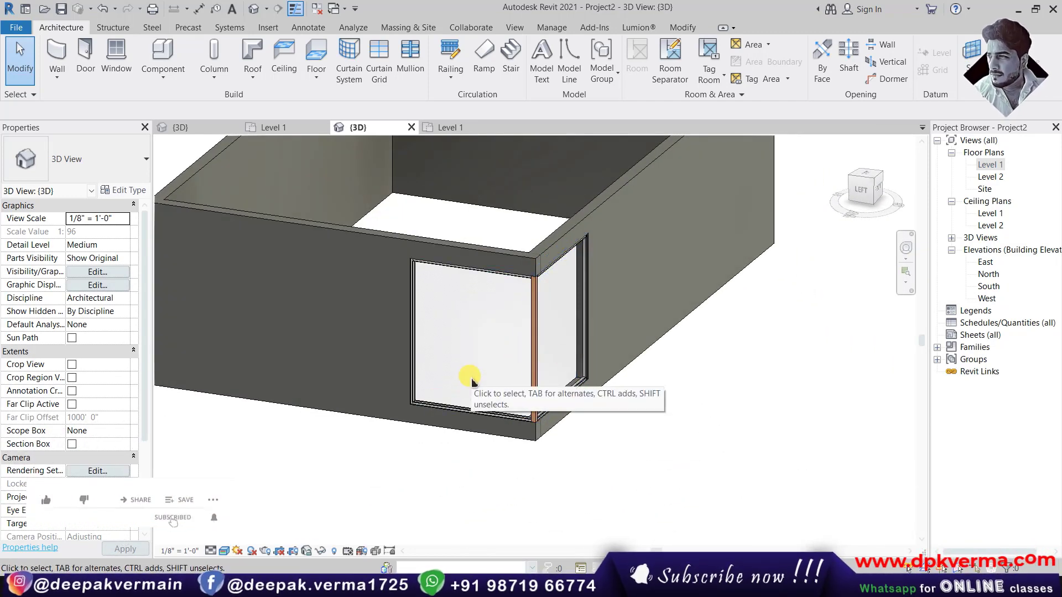
{"action": "scroll", "coordinate": [471, 381], "scroll_direction": "down", "scroll_amount": 2}
{"action": "scroll", "coordinate": [589, 402], "scroll_direction": "up", "scroll_amount": 1}
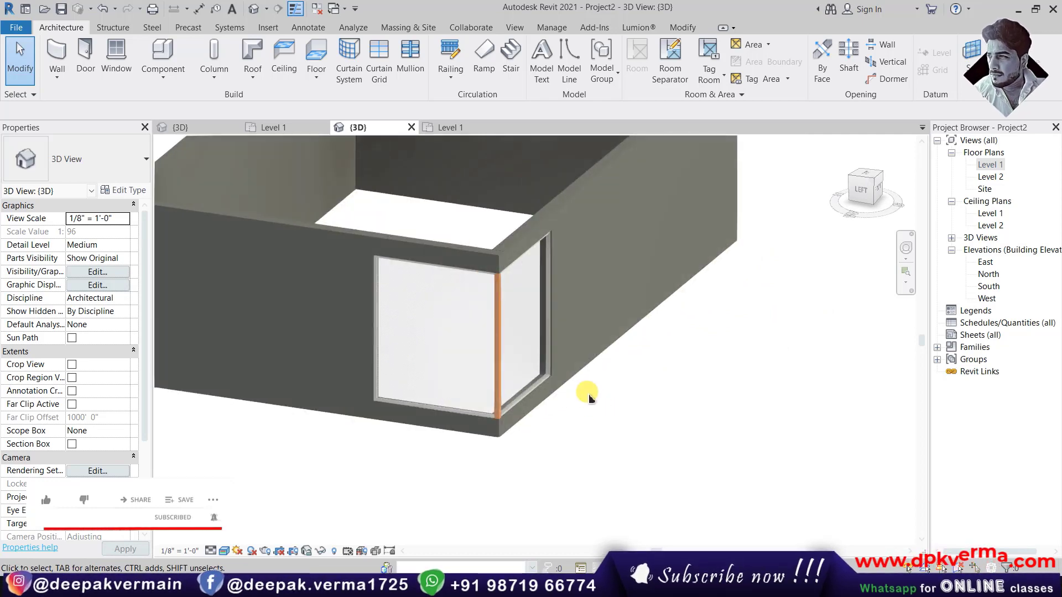
{"action": "scroll", "coordinate": [581, 406], "scroll_direction": "up", "scroll_amount": 1}
{"action": "scroll", "coordinate": [652, 453], "scroll_direction": "up", "scroll_amount": 2}
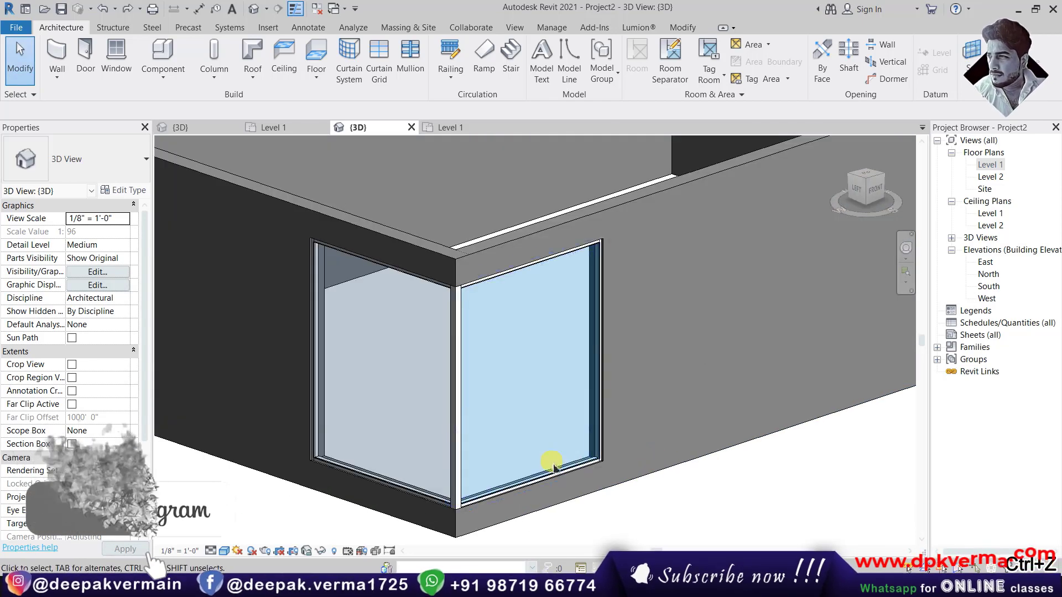
{"action": "mouse_move", "coordinate": [553, 462]}
{"action": "middle_mouse_down", "text": "shift"}
{"action": "mouse_move", "coordinate": [596, 464]}
{"action": "mouse_move", "coordinate": [605, 437]}
{"action": "middle_mouse_up", "text": "shift"}
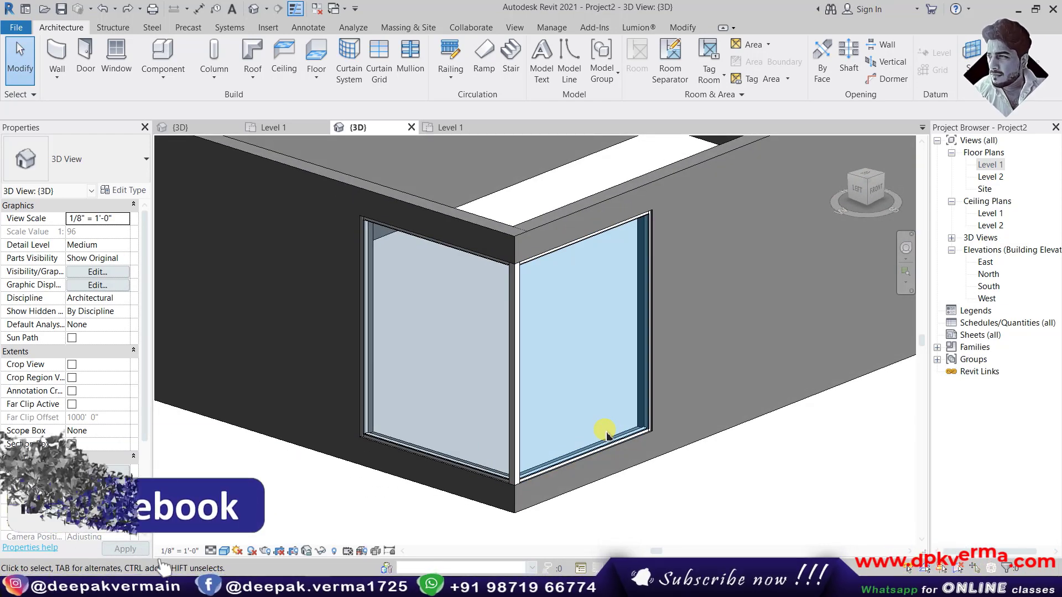
{"action": "mouse_move", "coordinate": [607, 435]}
{"action": "middle_mouse_down", "text": "shift"}
{"action": "mouse_move", "coordinate": [585, 409]}
{"action": "mouse_move", "coordinate": [578, 352]}
{"action": "middle_mouse_up", "text": "shift"}
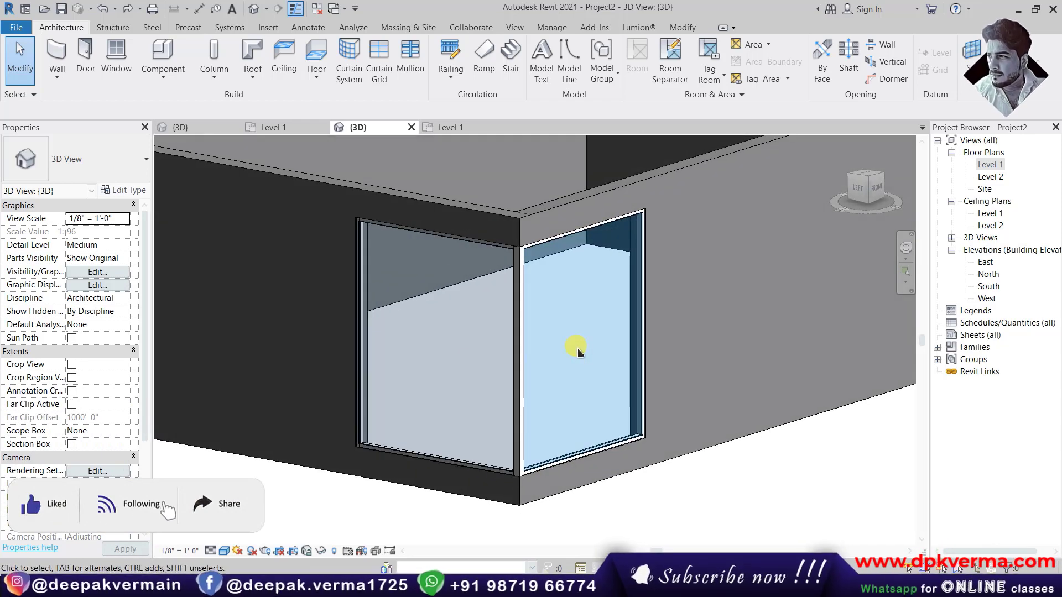